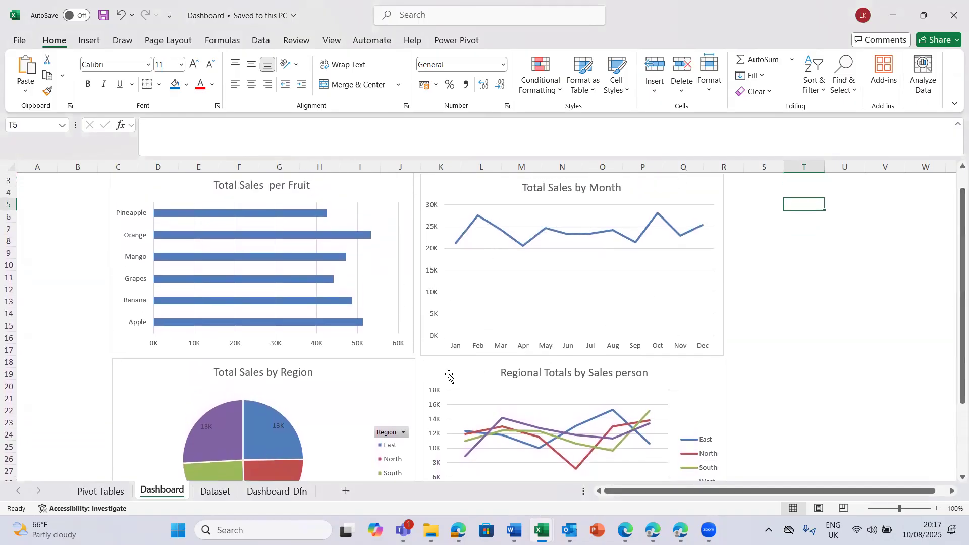
# - Hide all field buttons on the Total Sales by Region pie chart
pyautogui.moveTo(955, 231); pyautogui.dragTo(954, 300)
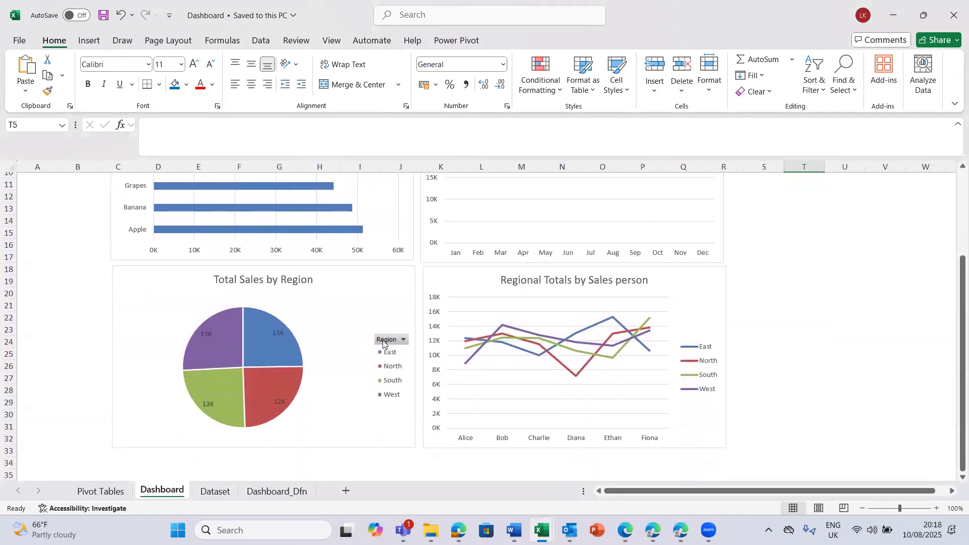
pyautogui.rightClick(384, 343)
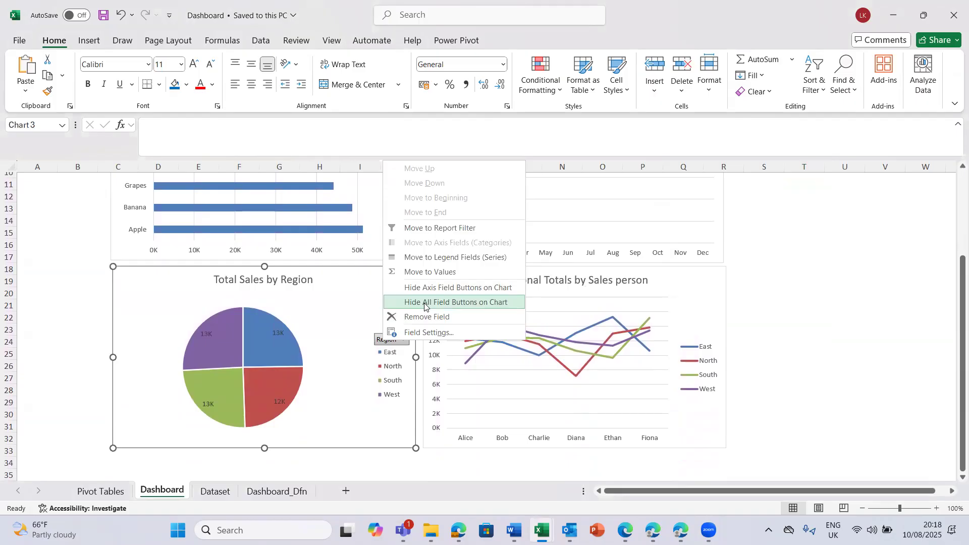
pyautogui.click(424, 303)
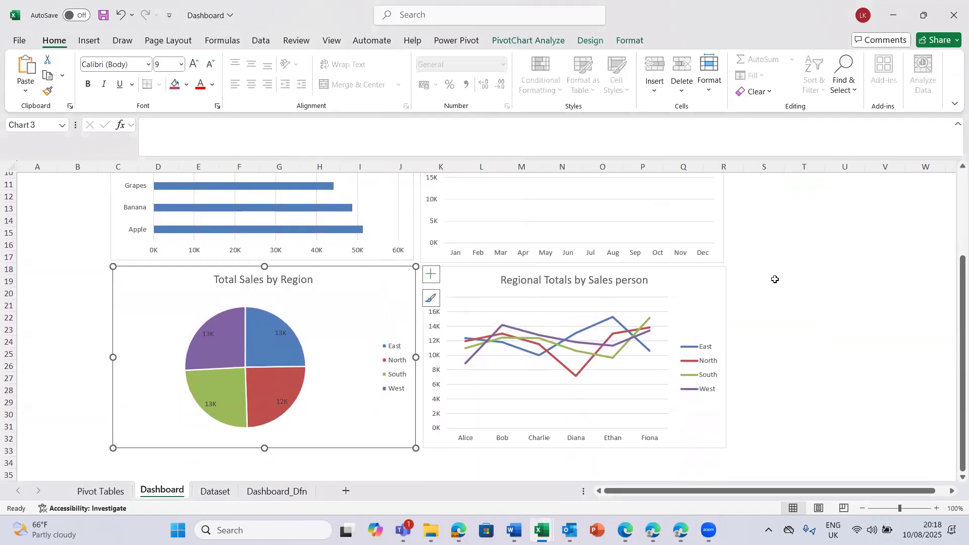
# - Insert slicers for Salesperson and Months (Date) from the Total Sales by Month chart
pyautogui.moveTo(955, 334); pyautogui.dragTo(953, 275)
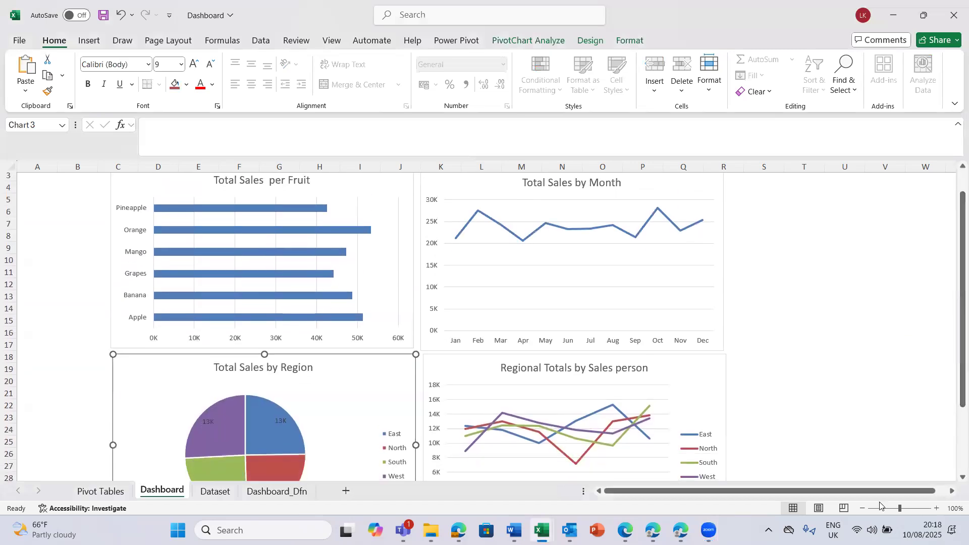
pyautogui.click(862, 509)
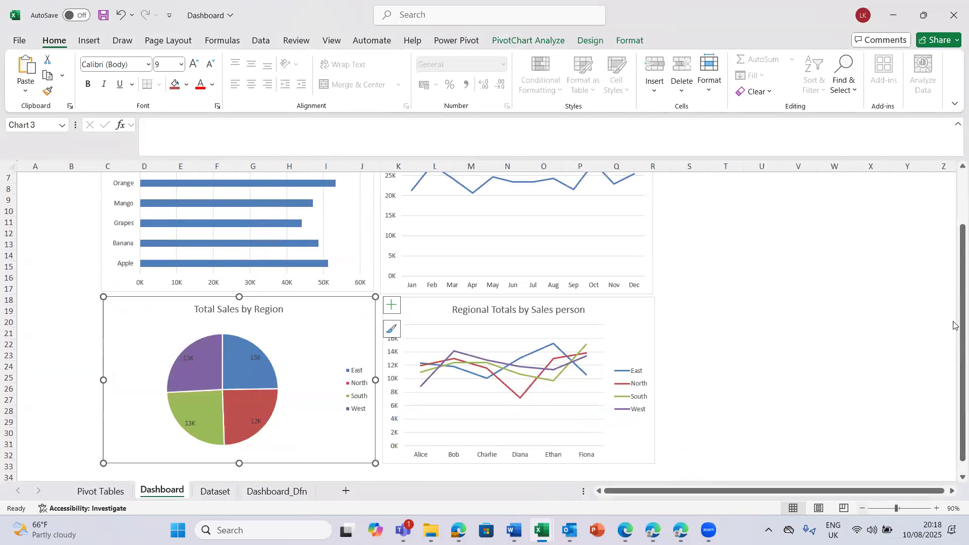
pyautogui.click(955, 187)
pyautogui.click(711, 218)
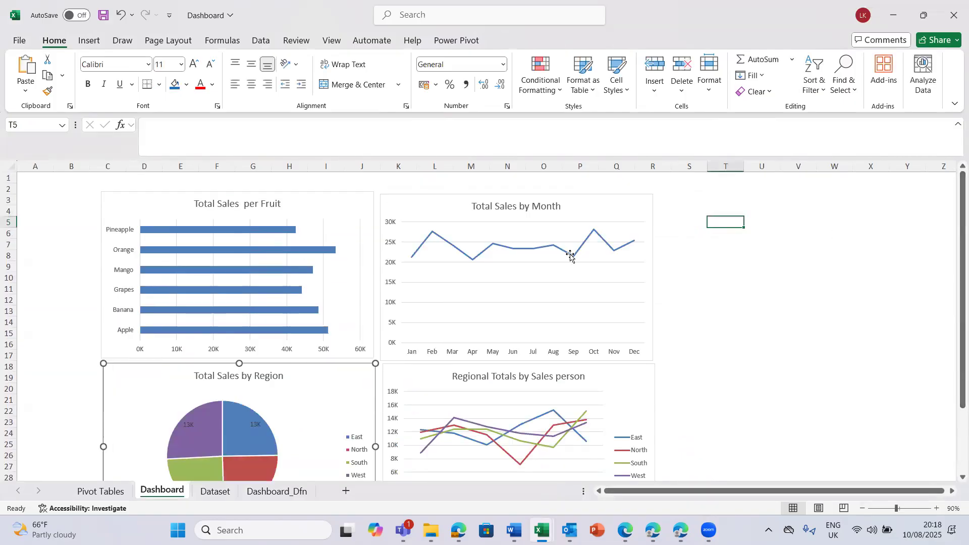
pyautogui.click(434, 282)
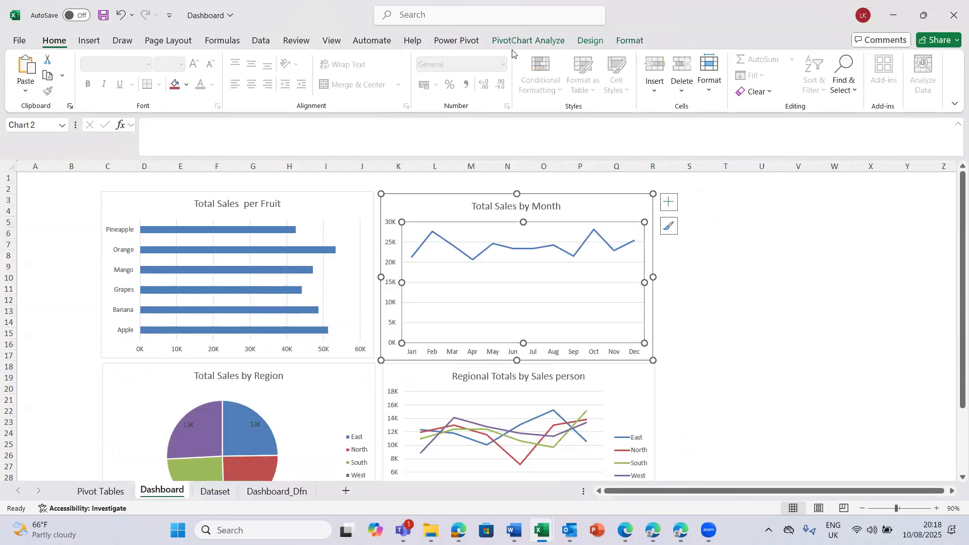
pyautogui.click(527, 43)
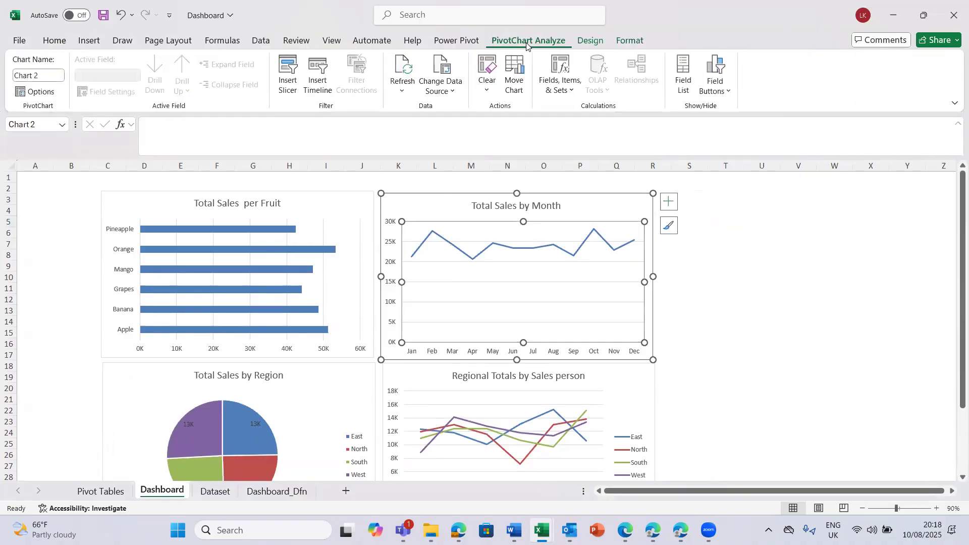
pyautogui.click(292, 71)
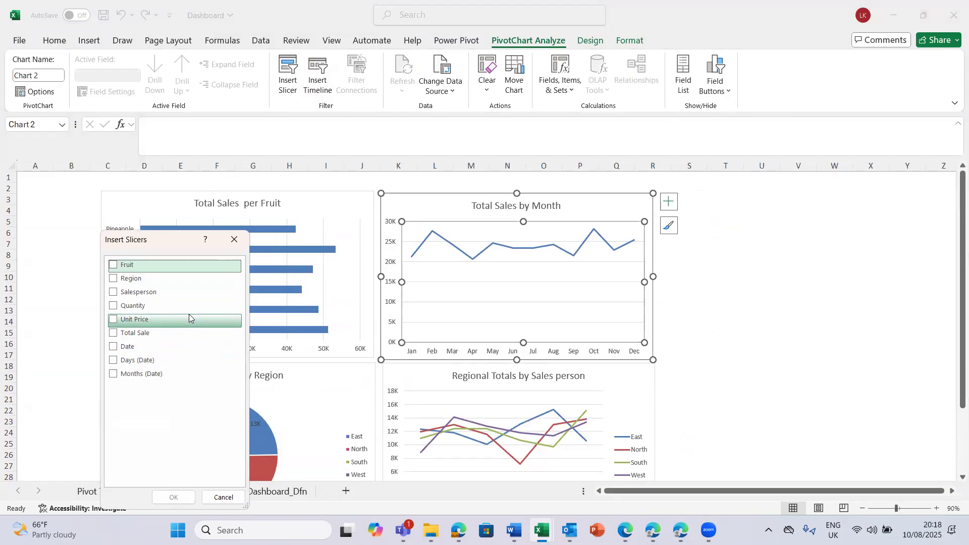
pyautogui.click(113, 293)
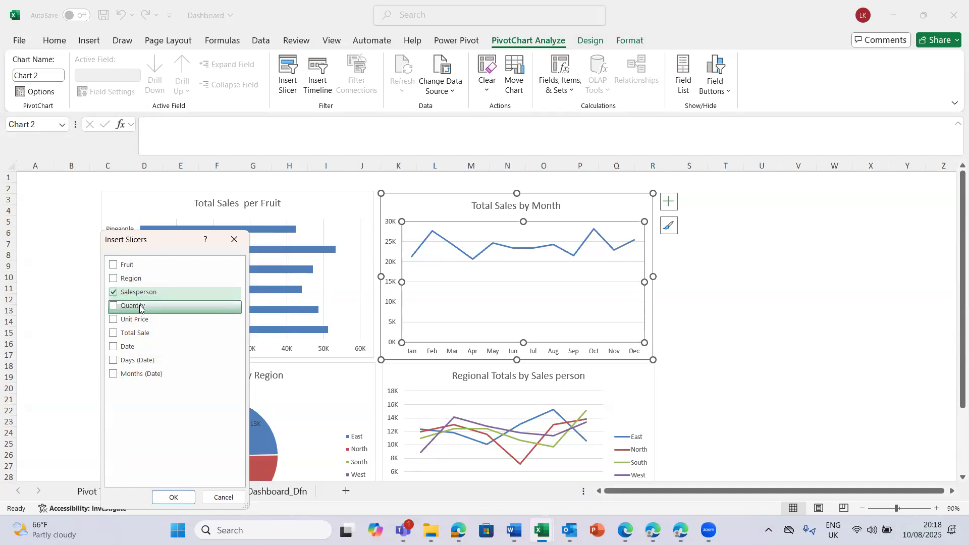
pyautogui.click(113, 375)
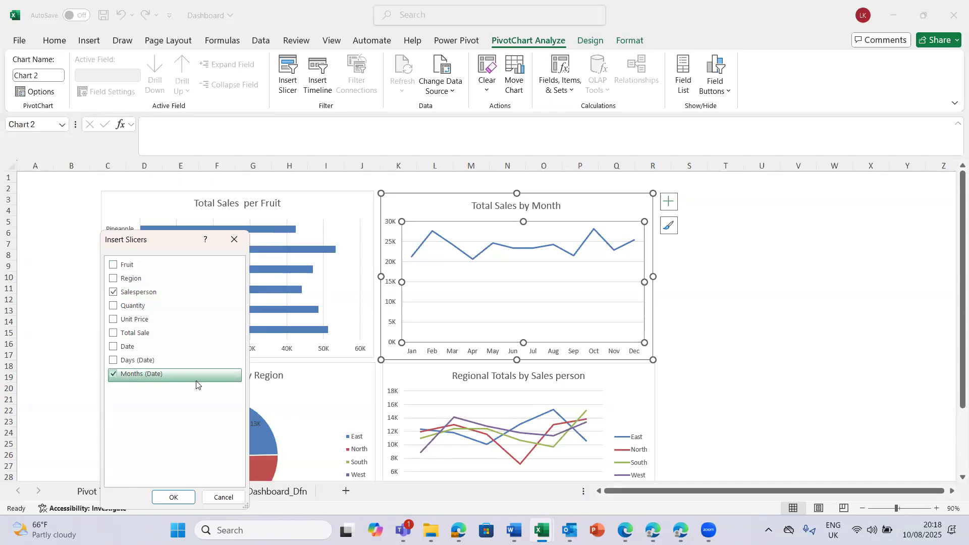
pyautogui.click(173, 497)
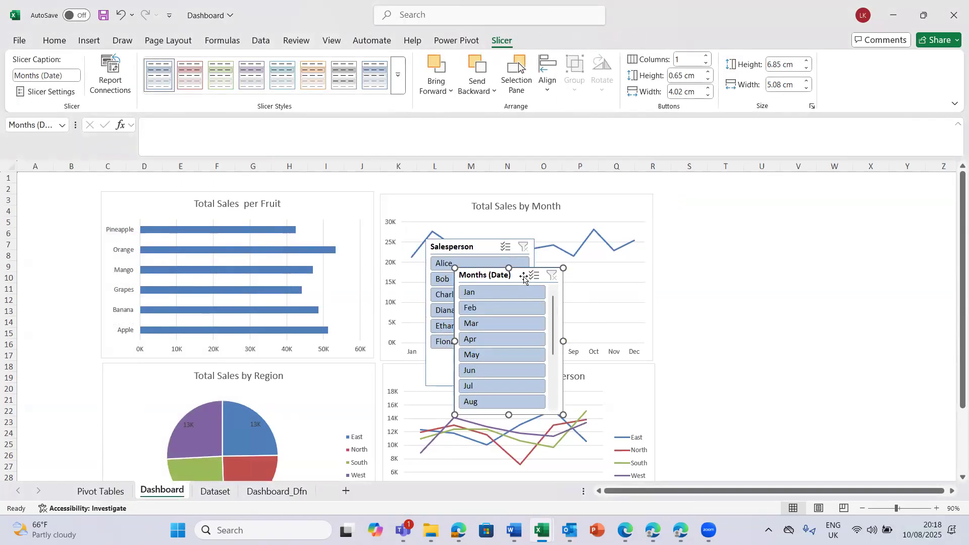
# - Move the Months (Date) slicer clear of the charts and place the Salesperson slicer beside the Total Sales by Month chart
pyautogui.moveTo(523, 279); pyautogui.dragTo(835, 261)
pyautogui.click(868, 274)
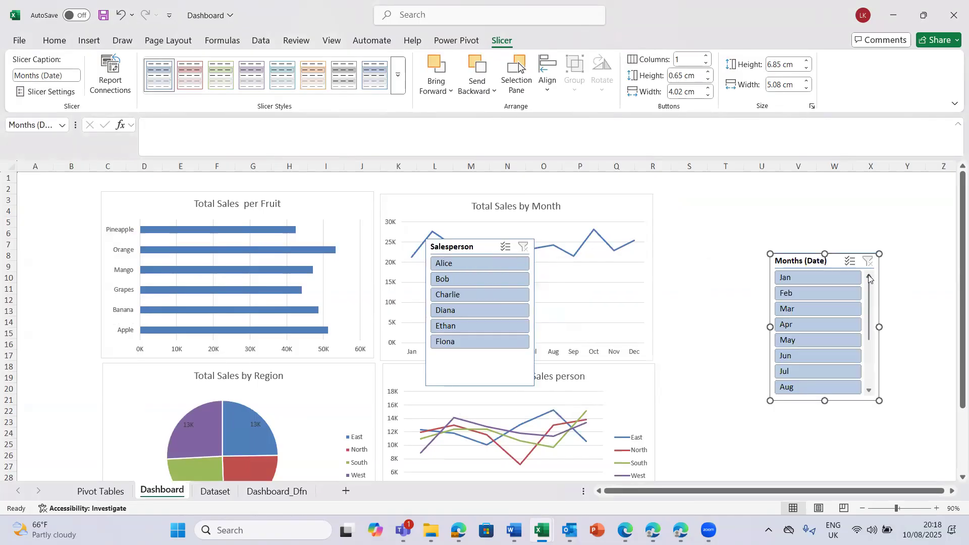
pyautogui.moveTo(838, 263); pyautogui.dragTo(837, 310)
pyautogui.click(866, 317)
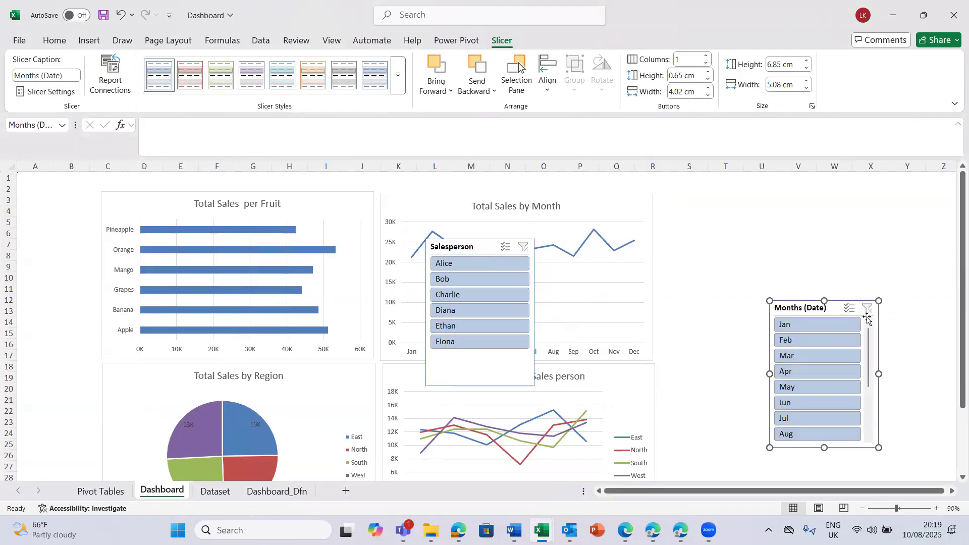
pyautogui.click(477, 246)
pyautogui.moveTo(568, 227); pyautogui.dragTo(707, 184)
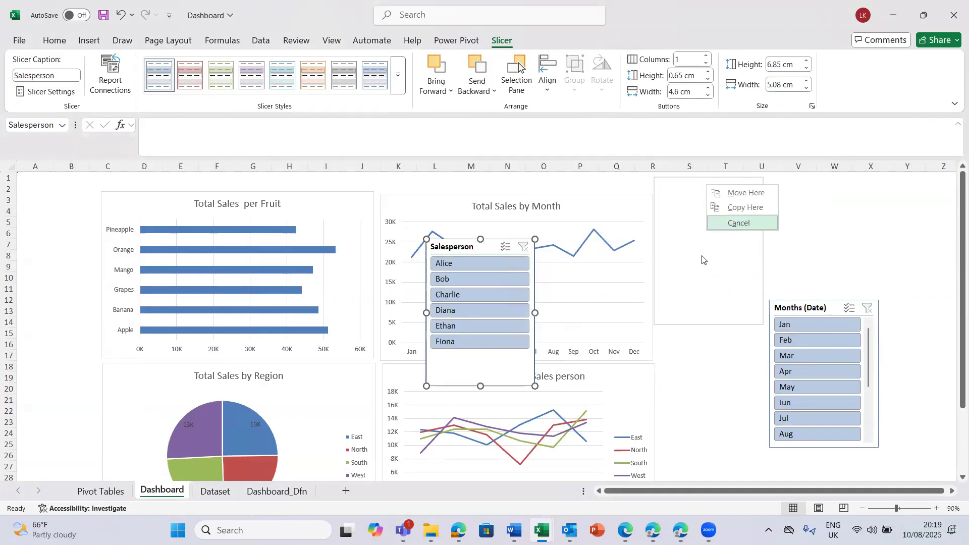
pyautogui.click(738, 193)
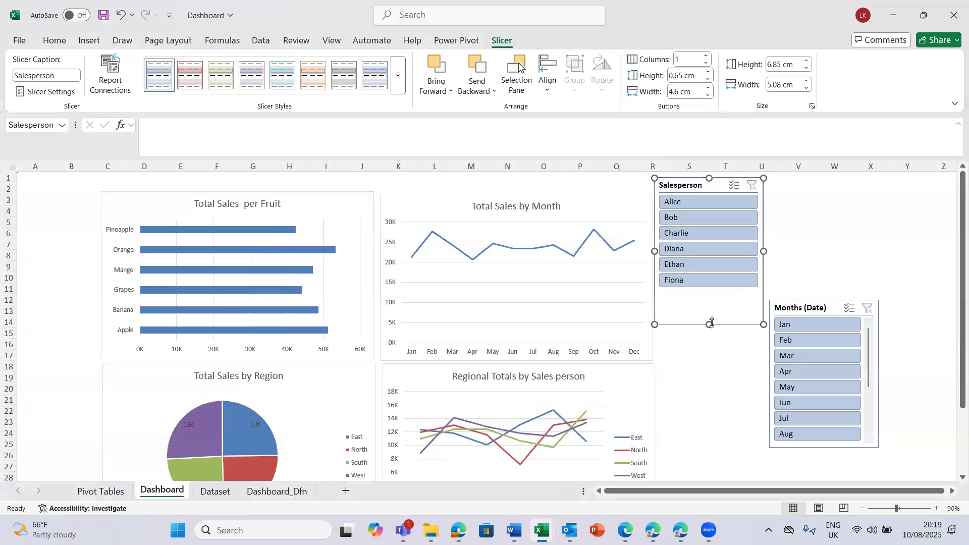
# - Lay out the Salesperson slicer in 6 columns and resize it to about 2.14 cm high and 10.87 cm wide
pyautogui.moveTo(706, 324); pyautogui.dragTo(709, 292)
pyautogui.moveTo(763, 235)
pyautogui.mouseDown()
pyautogui.moveTo(806, 221)
pyautogui.moveTo(778, 230)
pyautogui.mouseUp()
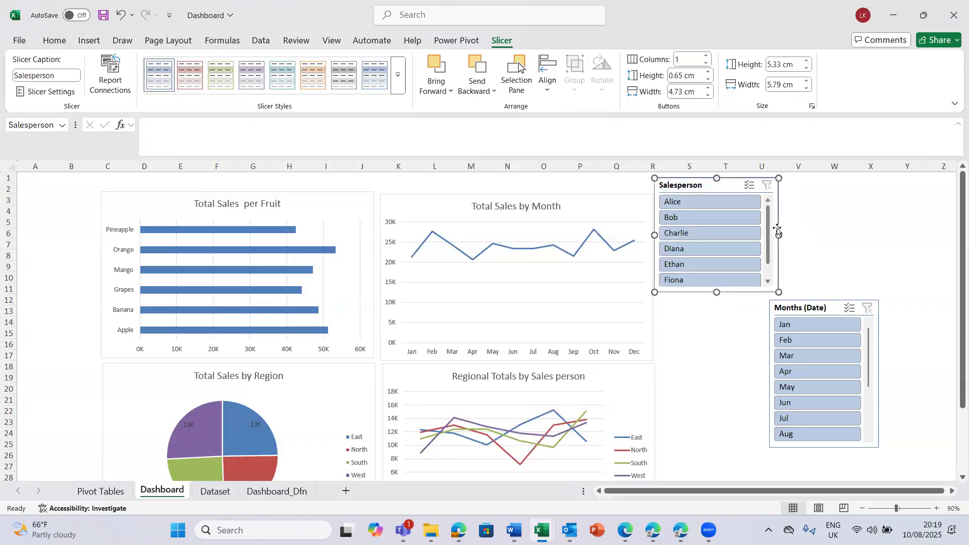
pyautogui.click(692, 59)
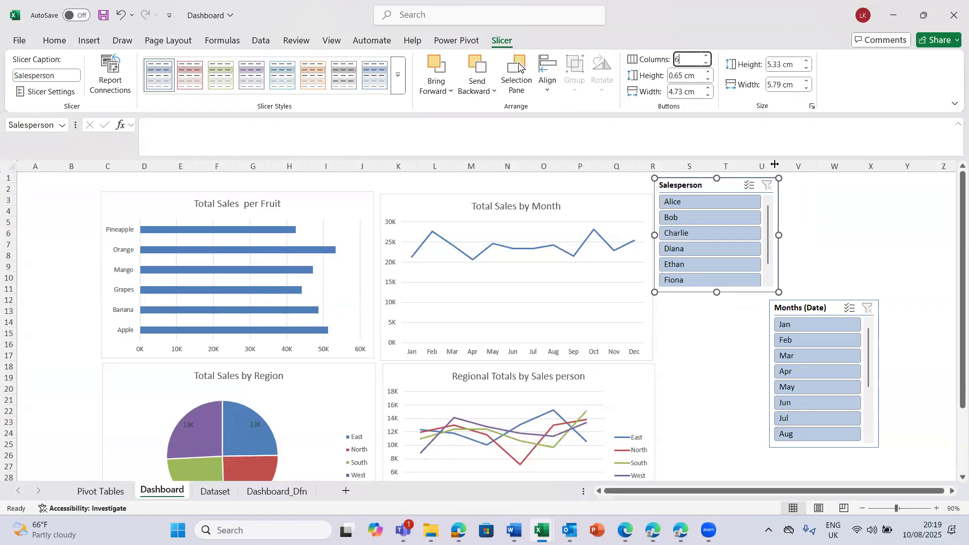
pyautogui.press('Return')
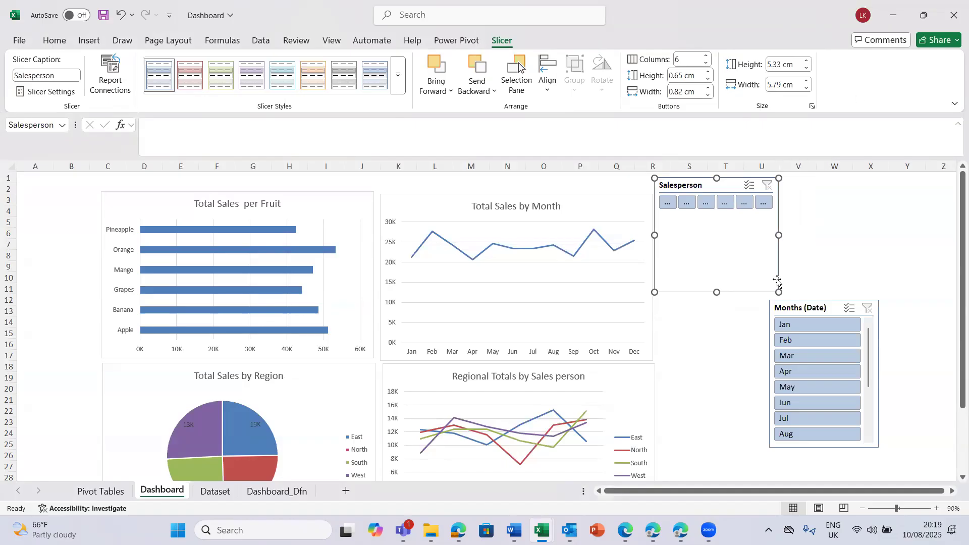
pyautogui.moveTo(779, 235); pyautogui.dragTo(849, 217)
pyautogui.moveTo(752, 291); pyautogui.dragTo(760, 224)
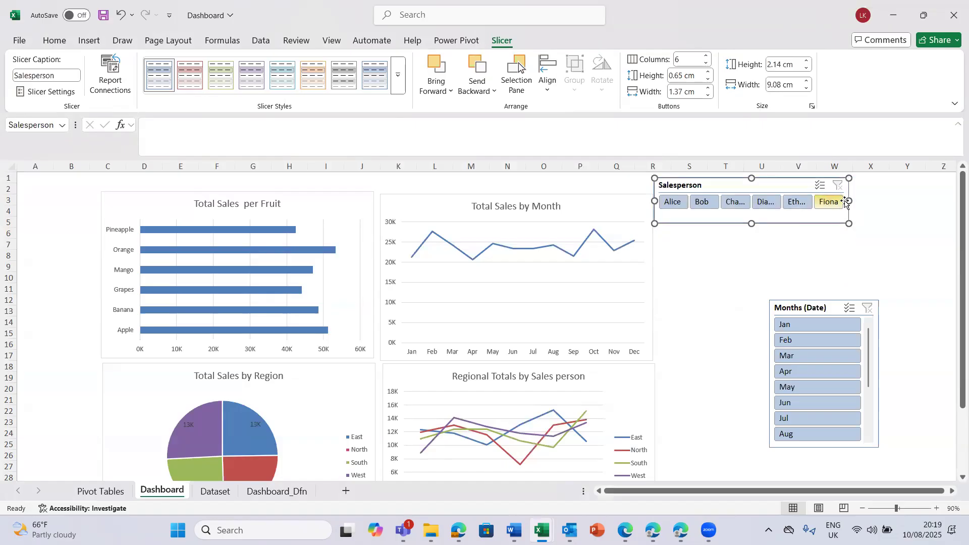
pyautogui.moveTo(850, 199); pyautogui.dragTo(888, 200)
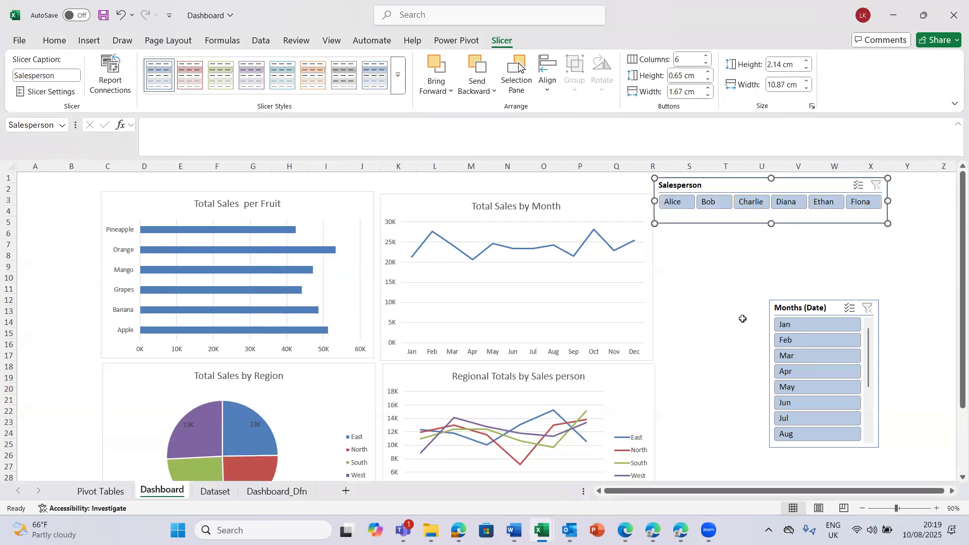
pyautogui.click(728, 355)
# - Place the Months (Date) slicer directly below the Salesperson slicer and set it to 6 columns
pyautogui.moveTo(832, 310); pyautogui.dragTo(717, 231)
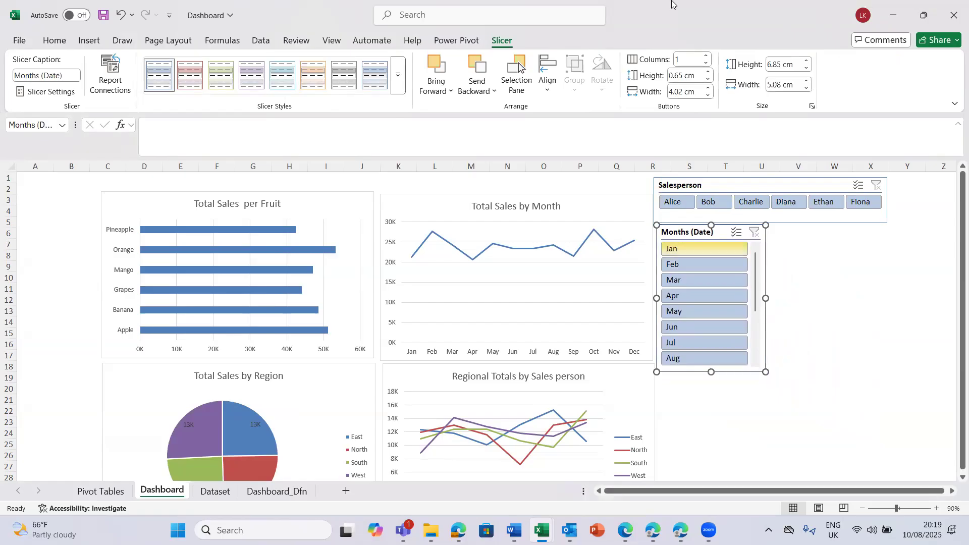
pyautogui.click(685, 58)
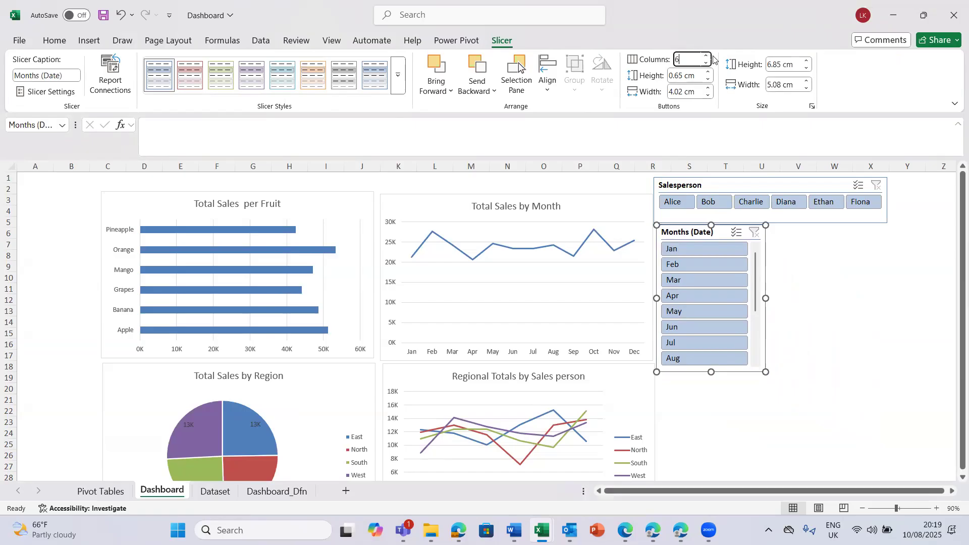
pyautogui.press('Return')
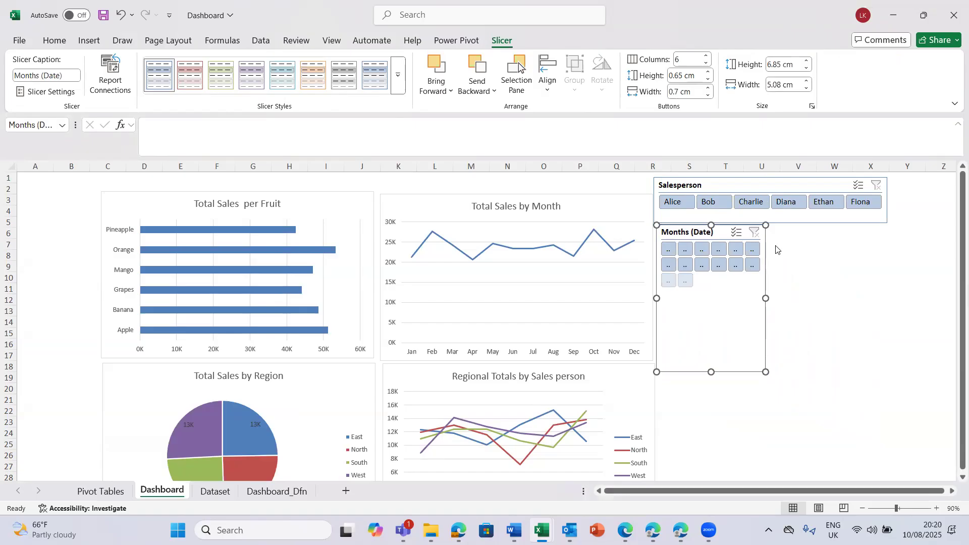
# - Resize the Months (Date) slicer to about 10.8 cm wide and 2.9 cm high, matching the slicer above it
pyautogui.moveTo(766, 299); pyautogui.dragTo(889, 273)
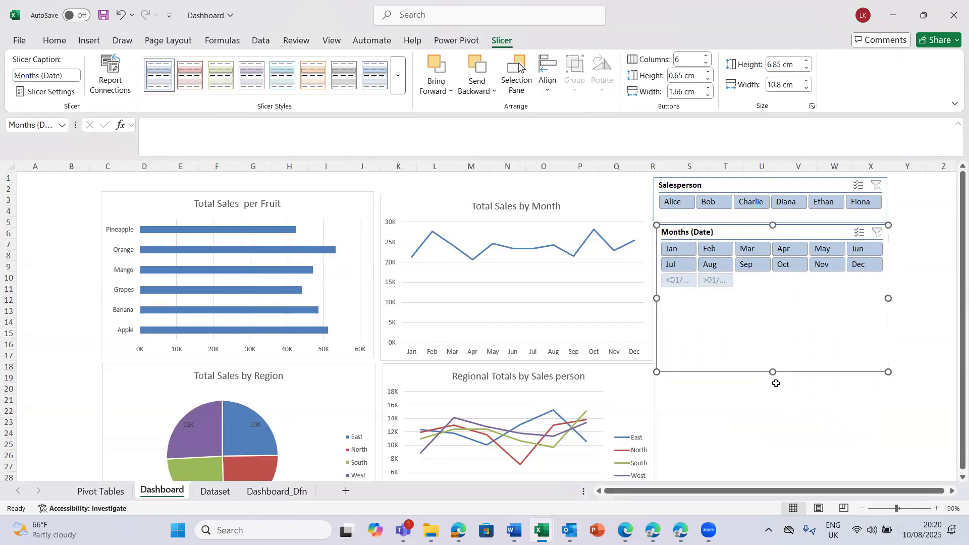
pyautogui.moveTo(775, 341); pyautogui.dragTo(778, 288)
pyautogui.click(781, 326)
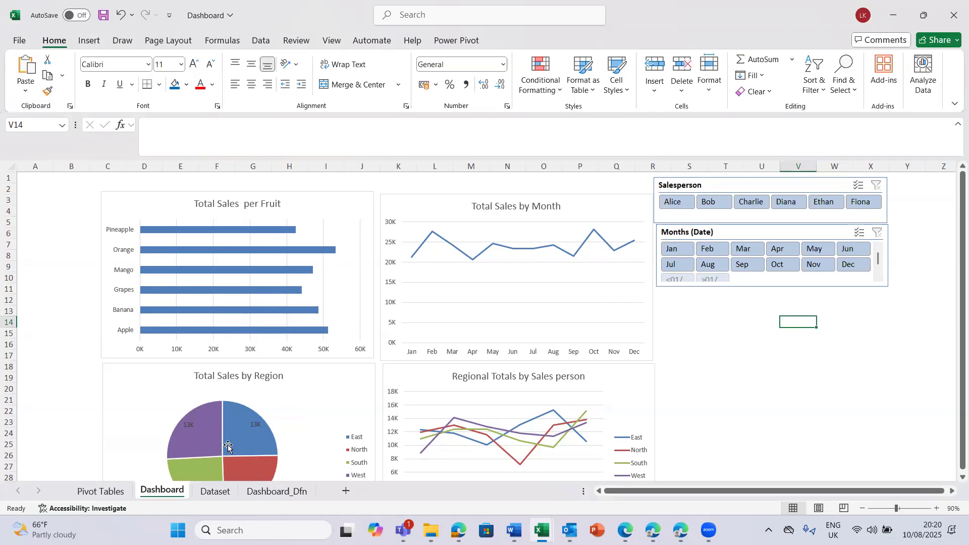
# - Connect the Salesperson slicer to all four reports on the Pivot Tables sheet, PivotTable3 through PivotTable6
pyautogui.moveTo(228, 446)
pyautogui.click(874, 218)
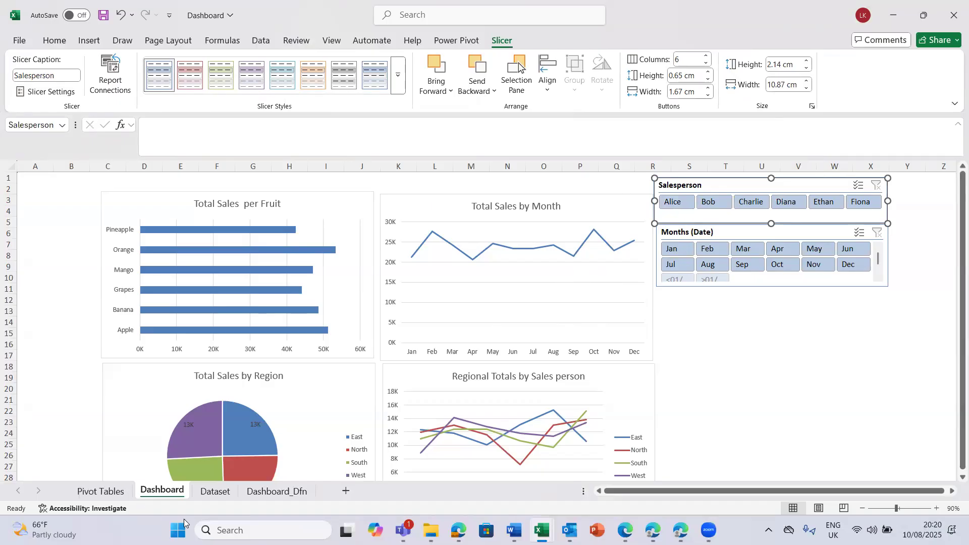
pyautogui.click(97, 495)
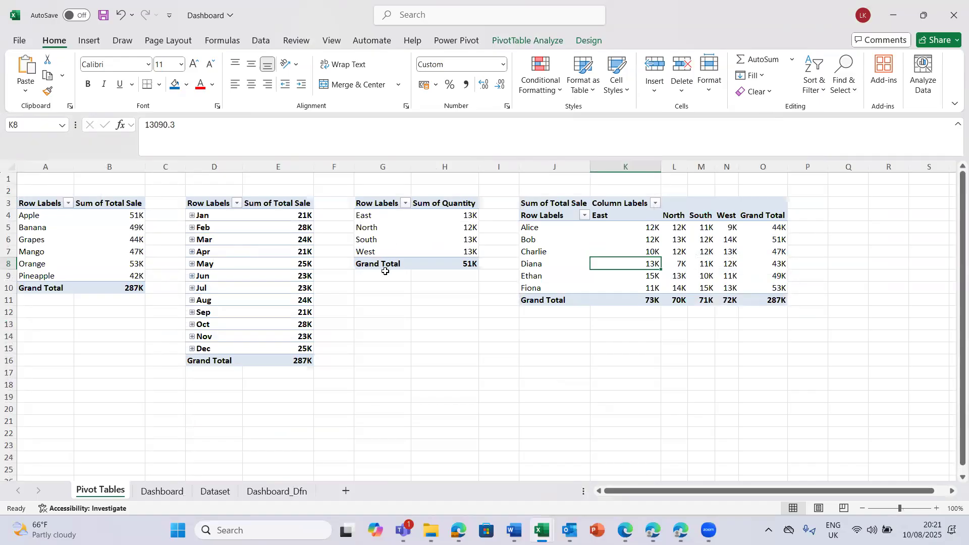
pyautogui.click(174, 498)
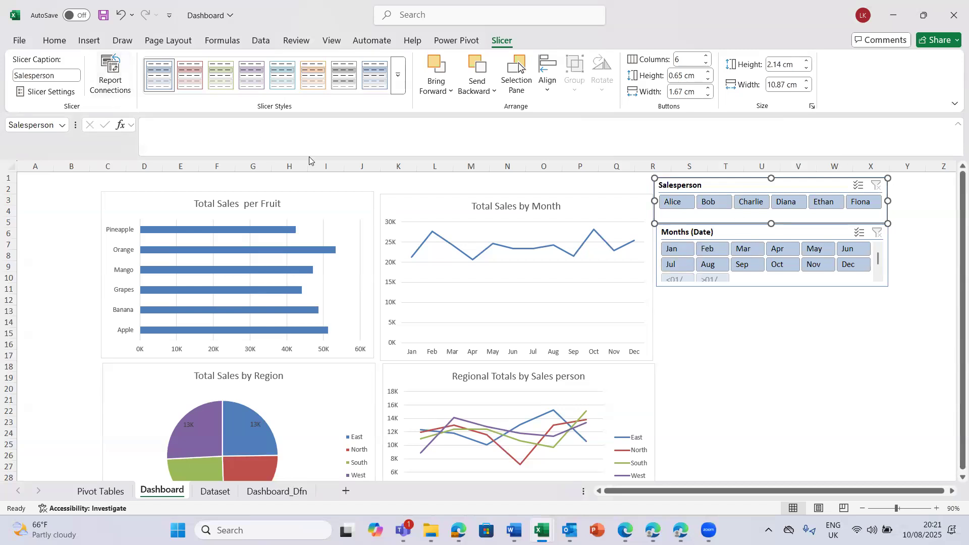
pyautogui.click(112, 73)
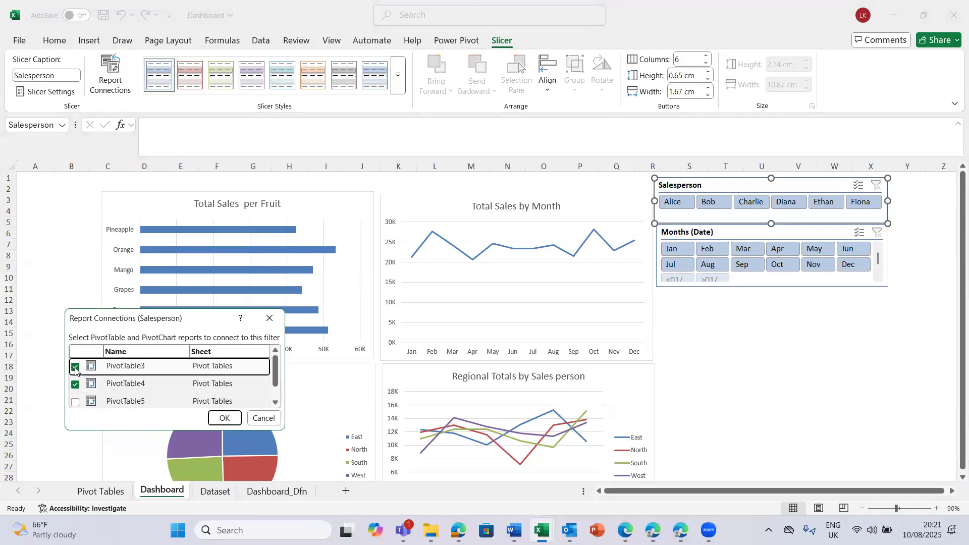
pyautogui.click(74, 403)
pyautogui.click(275, 403)
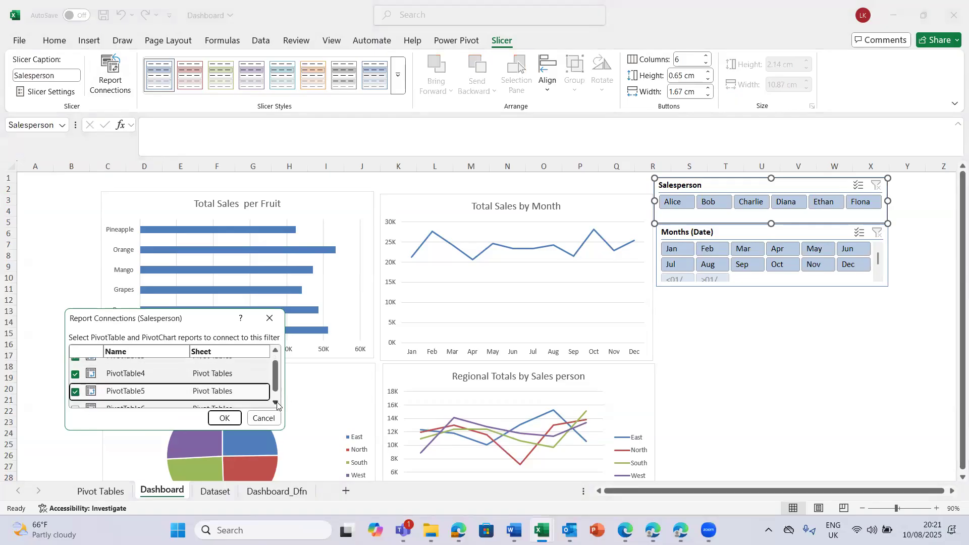
pyautogui.click(276, 403)
pyautogui.click(75, 399)
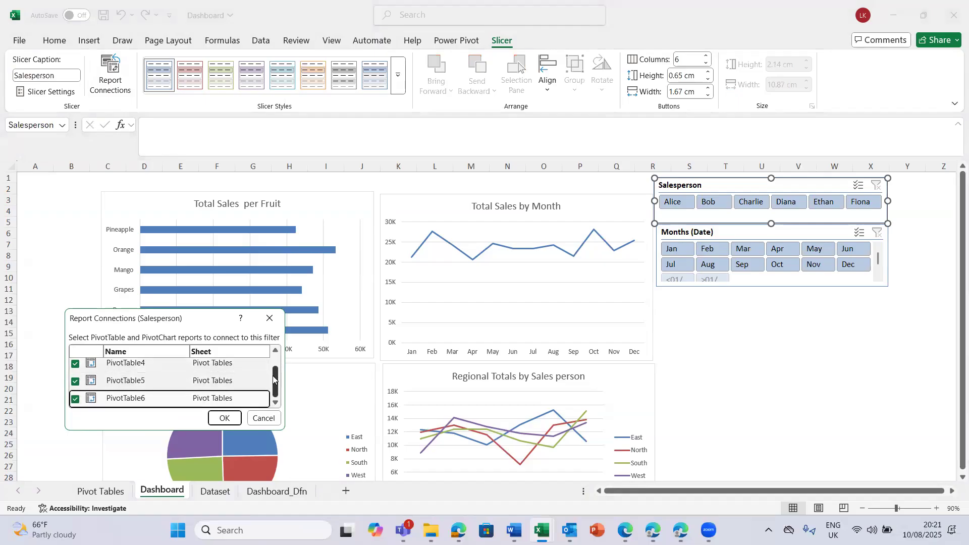
pyautogui.moveTo(274, 379); pyautogui.dragTo(281, 356)
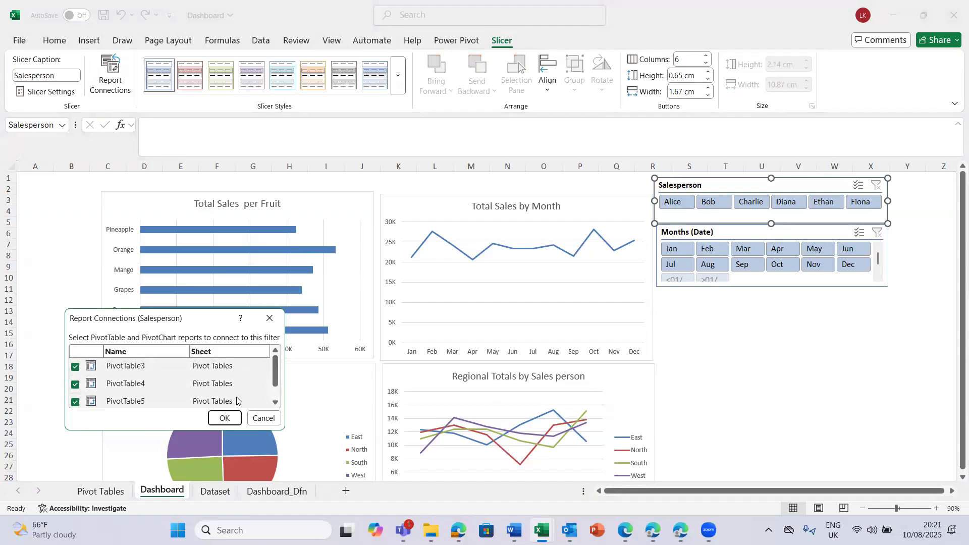
pyautogui.click(225, 419)
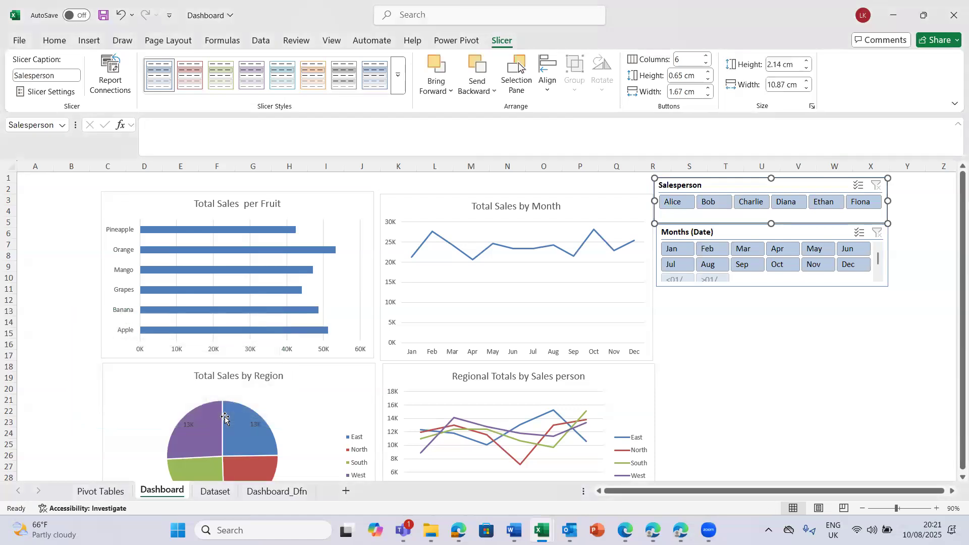
# - Connect the Months (Date) slicer to all four reports on the Pivot Tables sheet, PivotTable3 through PivotTable6
pyautogui.click(811, 235)
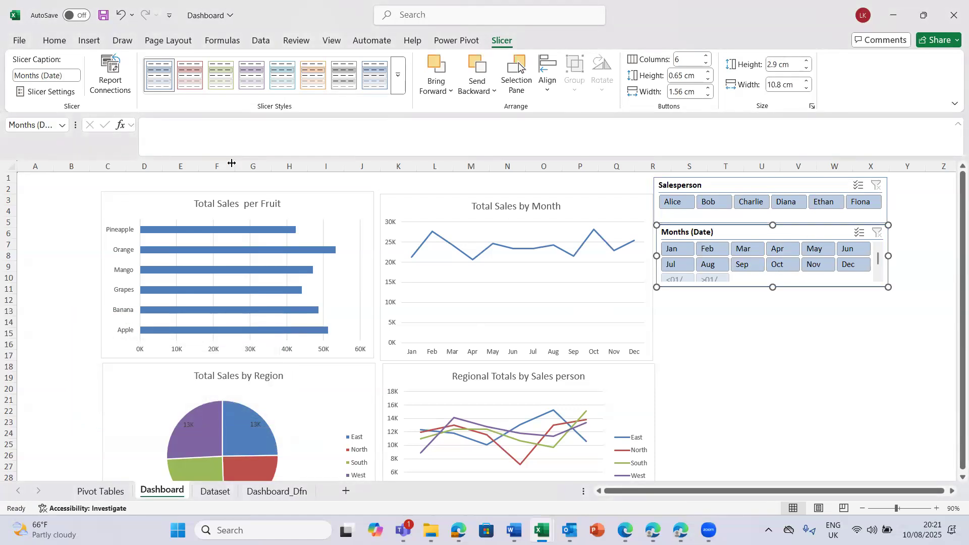
pyautogui.click(111, 67)
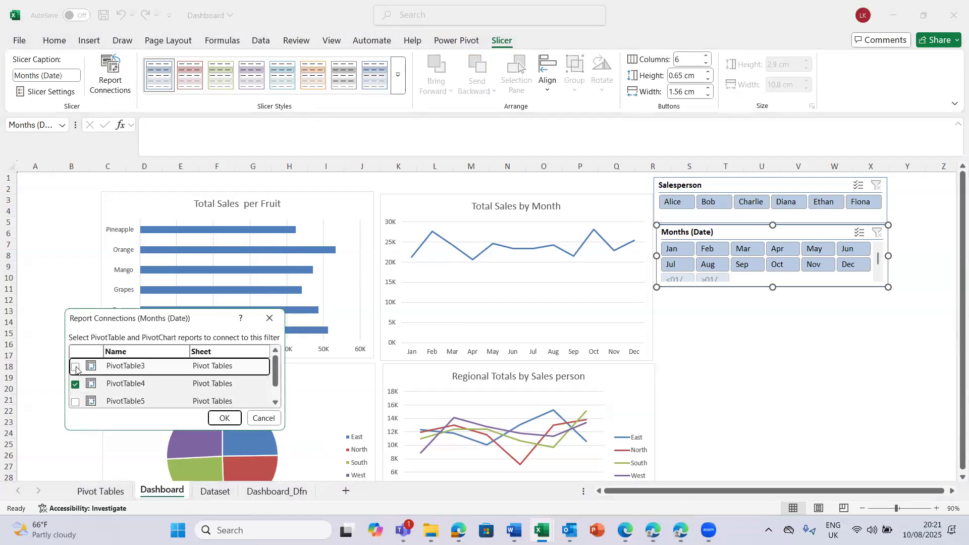
pyautogui.click(76, 402)
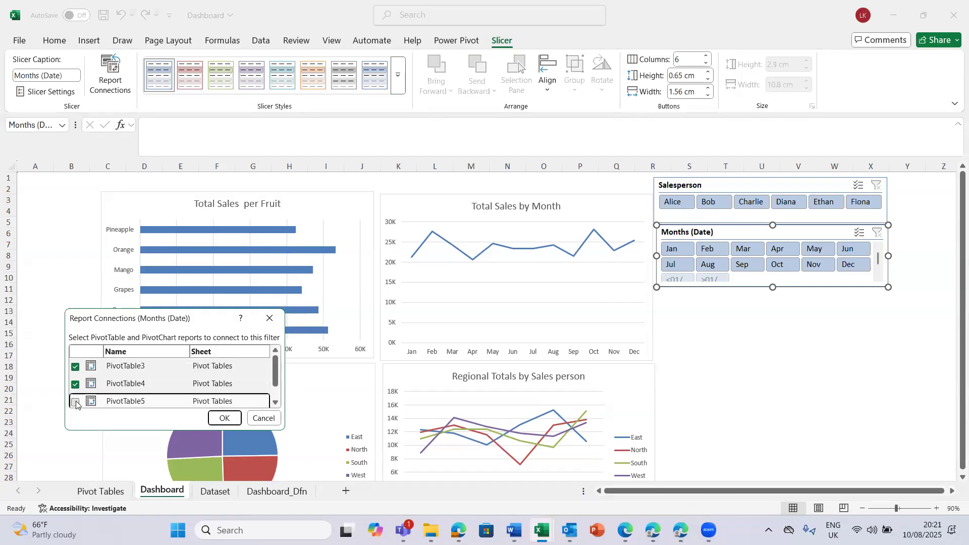
pyautogui.click(275, 403)
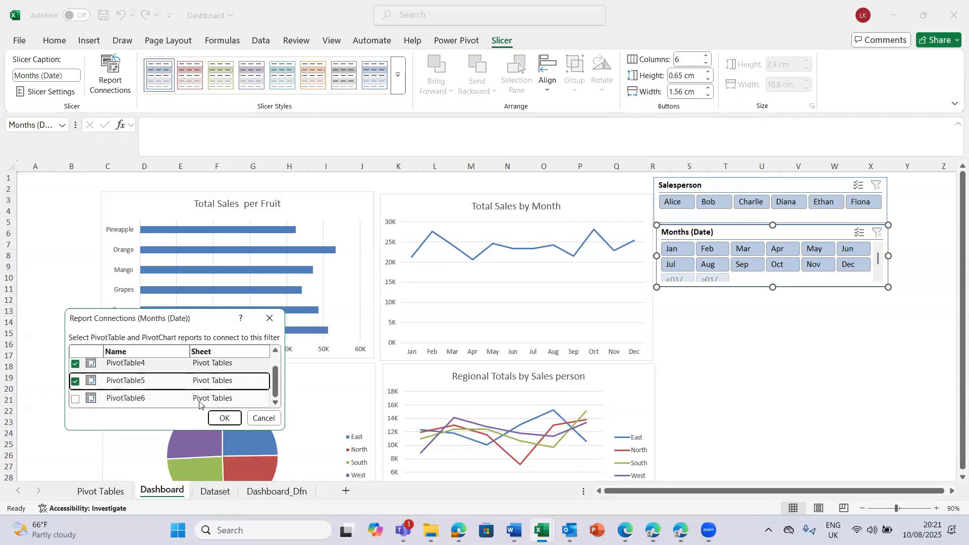
pyautogui.click(77, 400)
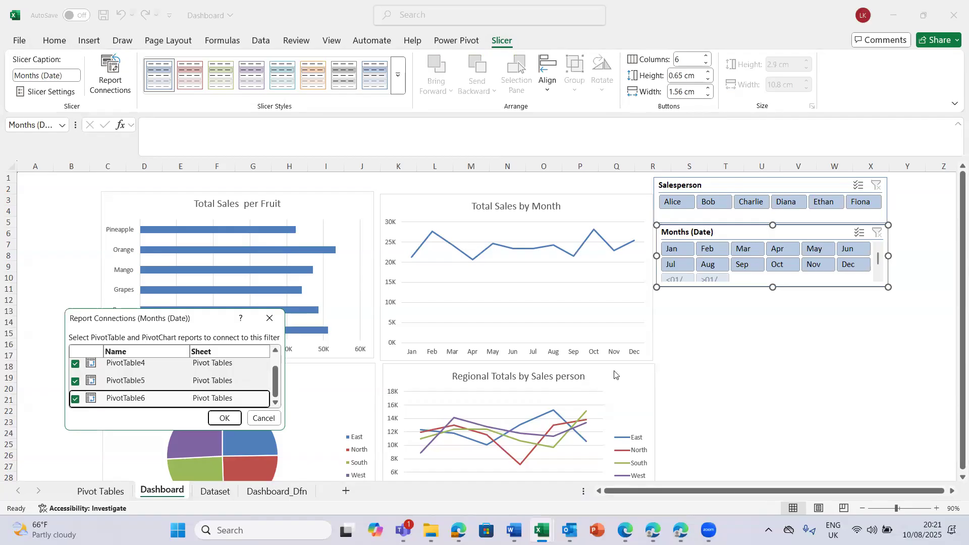
pyautogui.click(276, 351)
pyautogui.click(226, 418)
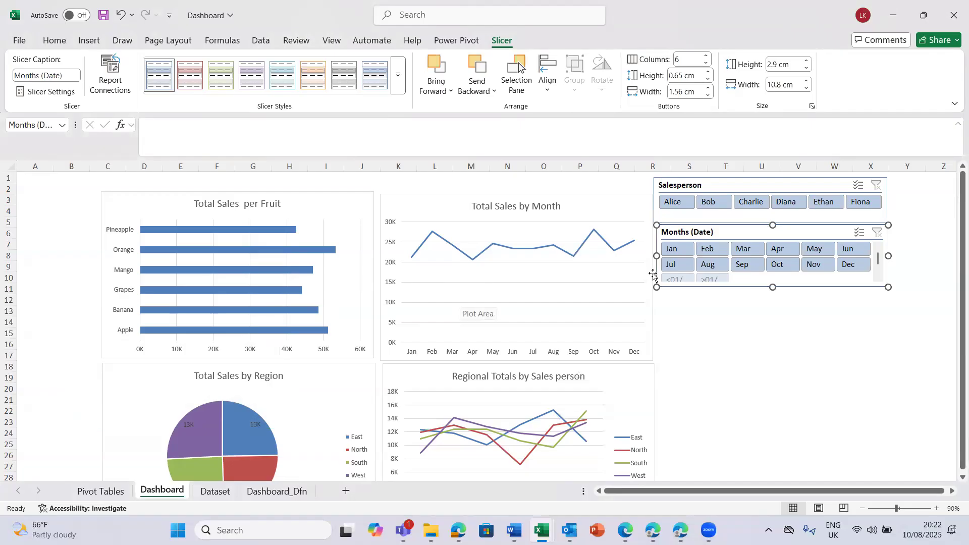
# - Filter the dashboard to Dec with the Months (Date) slicer and check all four charts
pyautogui.click(852, 265)
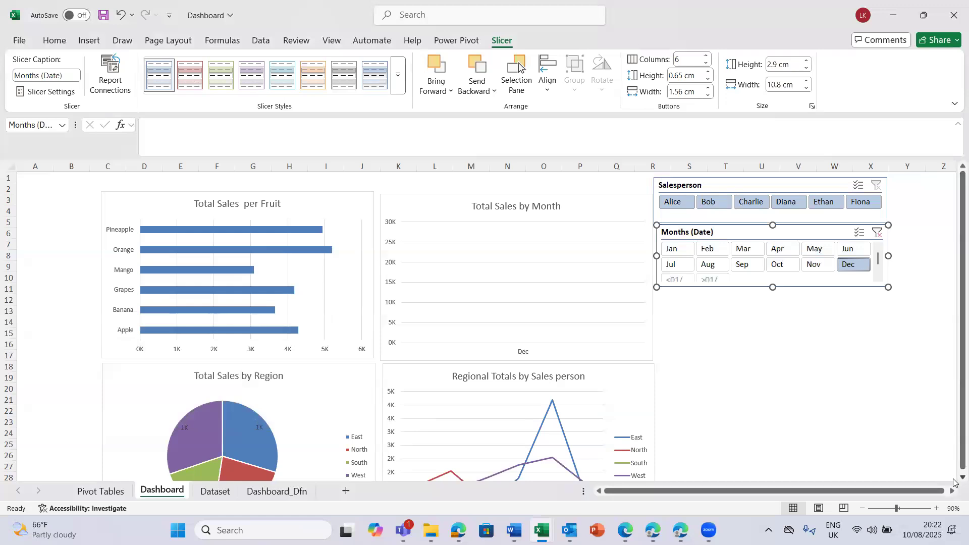
pyautogui.scroll(-1, 954, 483)
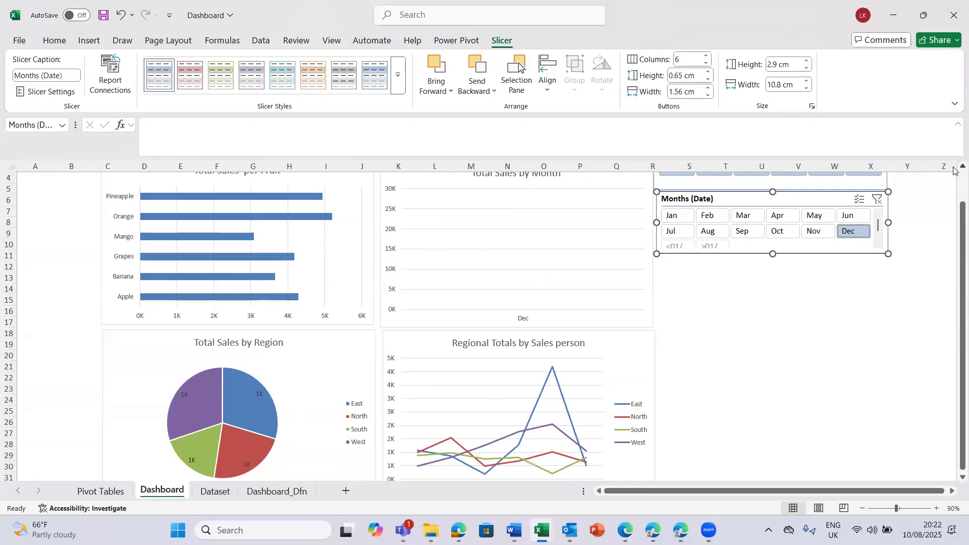
pyautogui.scroll(1, 954, 166)
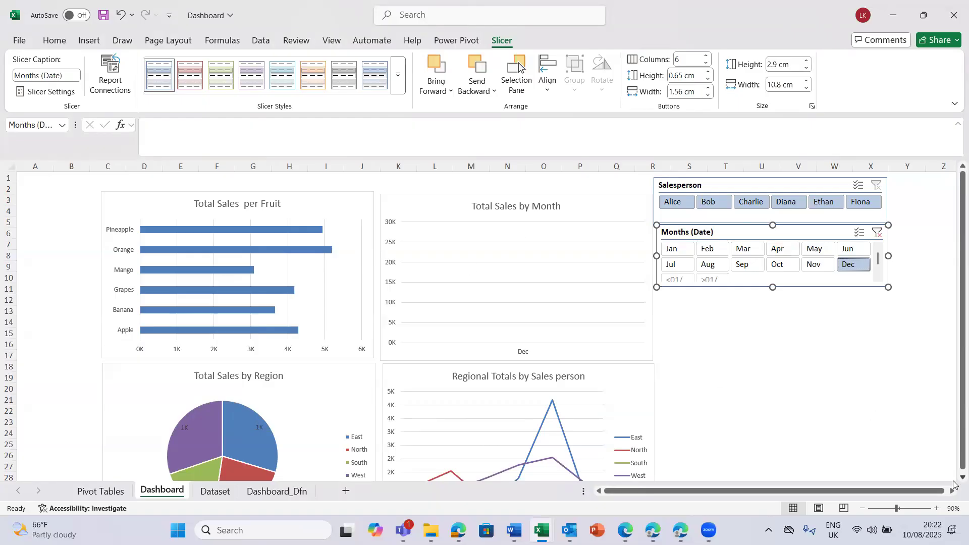
# - Switch the Months (Date) slicer to Nov and check how the region and salesperson charts respond
pyautogui.scroll(-1, 954, 484)
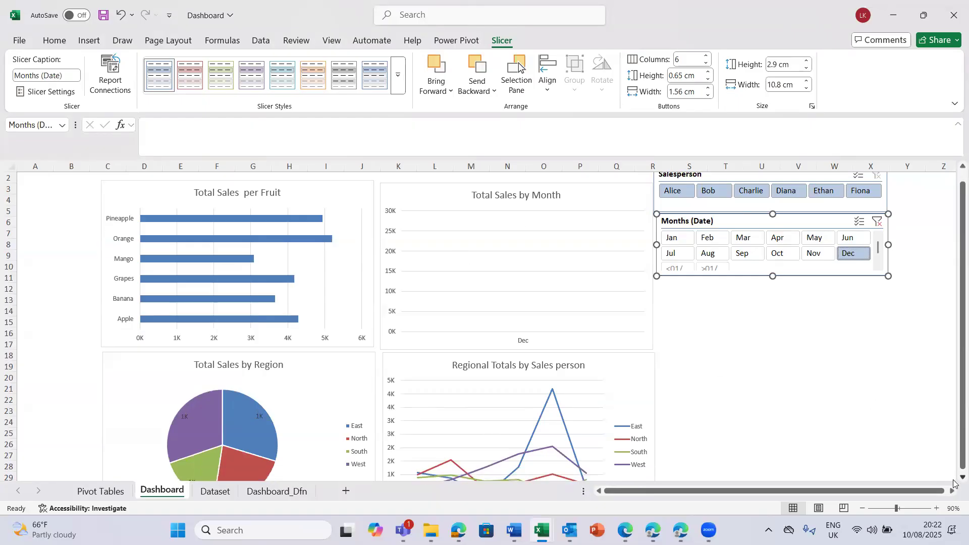
pyautogui.click(813, 255)
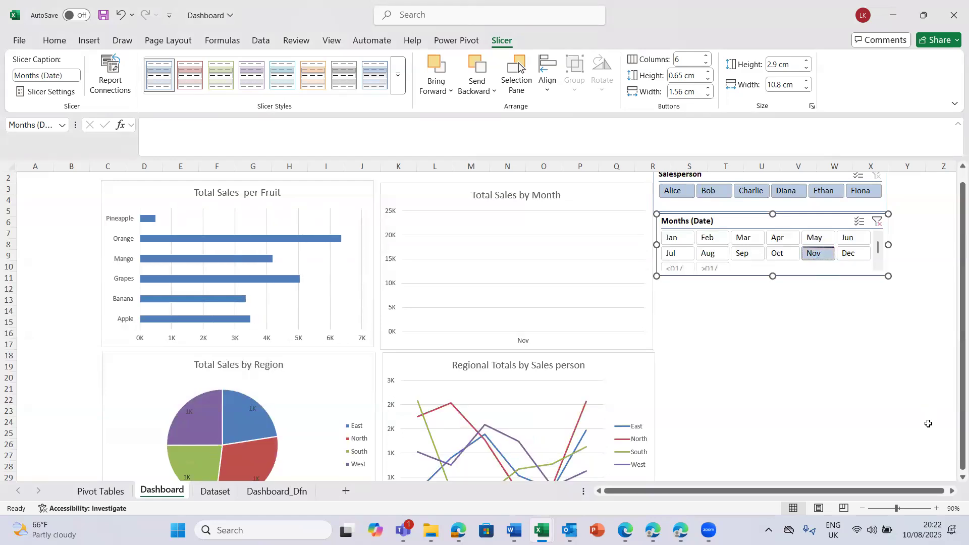
pyautogui.scroll(-3, 954, 478)
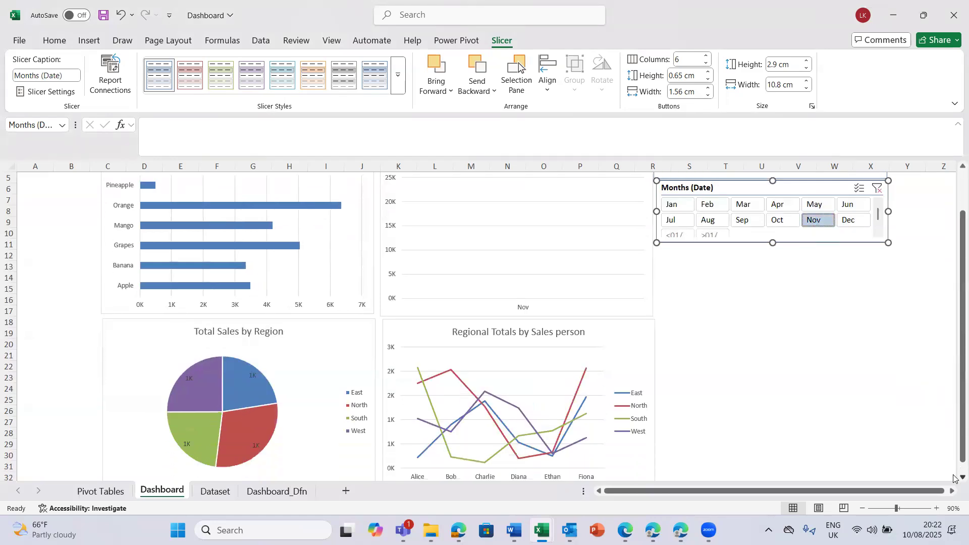
pyautogui.scroll(-2, 953, 478)
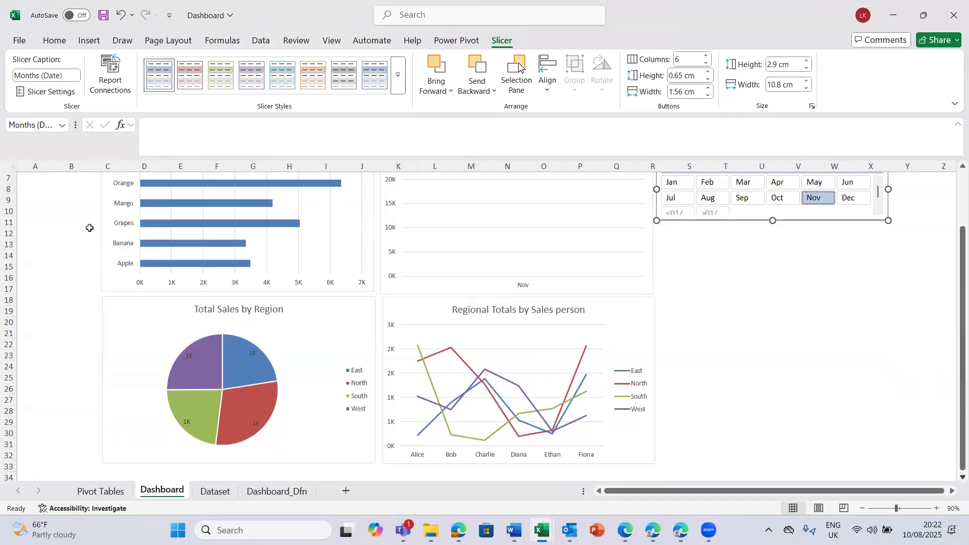
# - Filter the dashboard to Aug and clear the Months (Date) filter after checking the charts
pyautogui.click(719, 202)
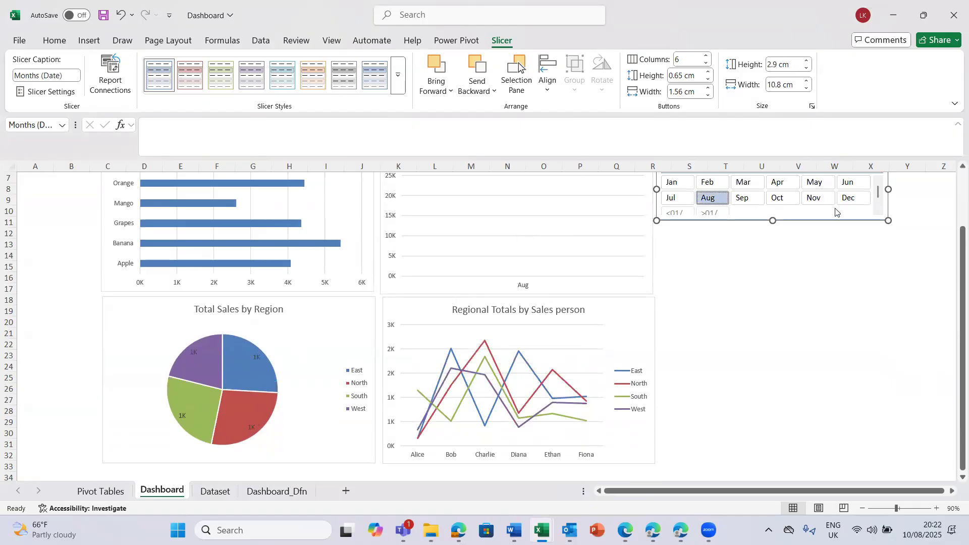
pyautogui.scroll(2, 953, 169)
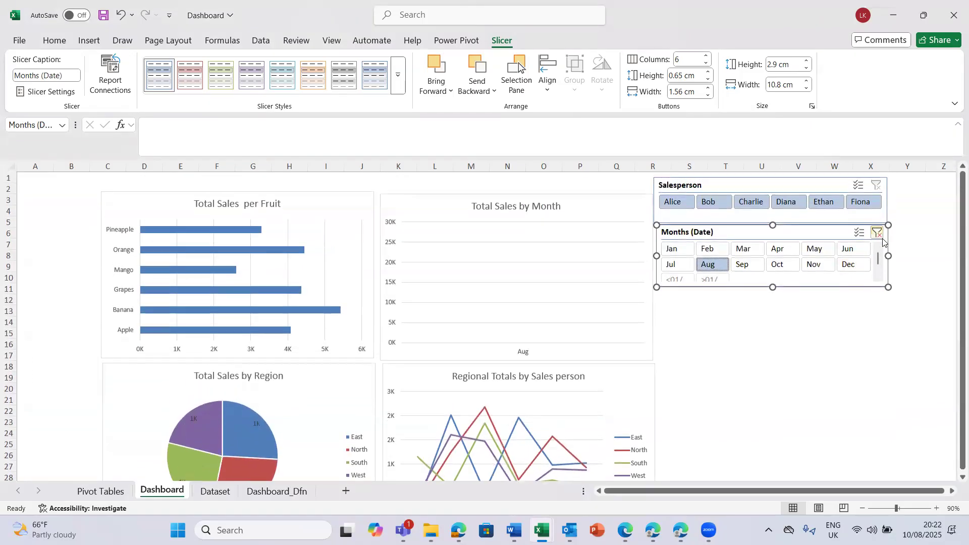
pyautogui.click(880, 236)
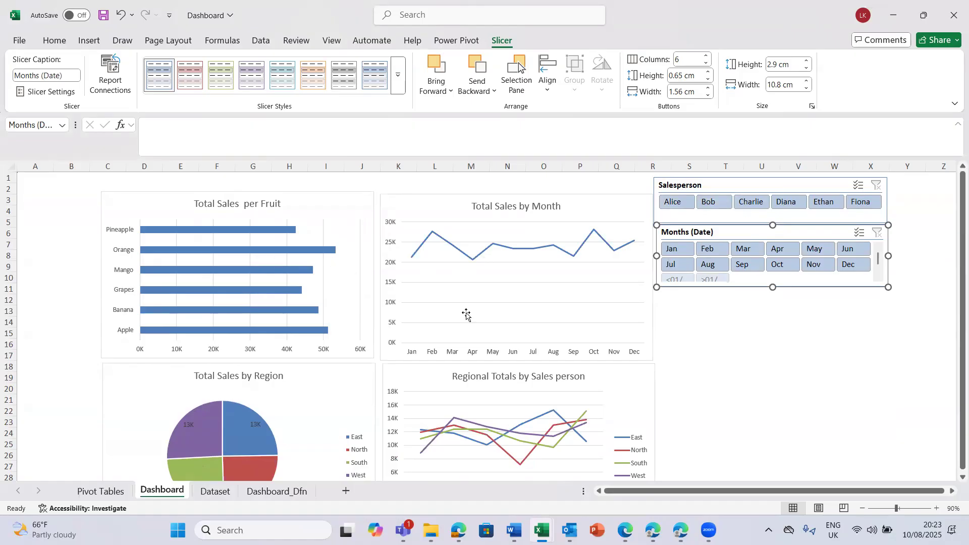
# - Filter the dashboard to the second salesperson in the Salesperson slicer and examine all four charts
pyautogui.click(710, 202)
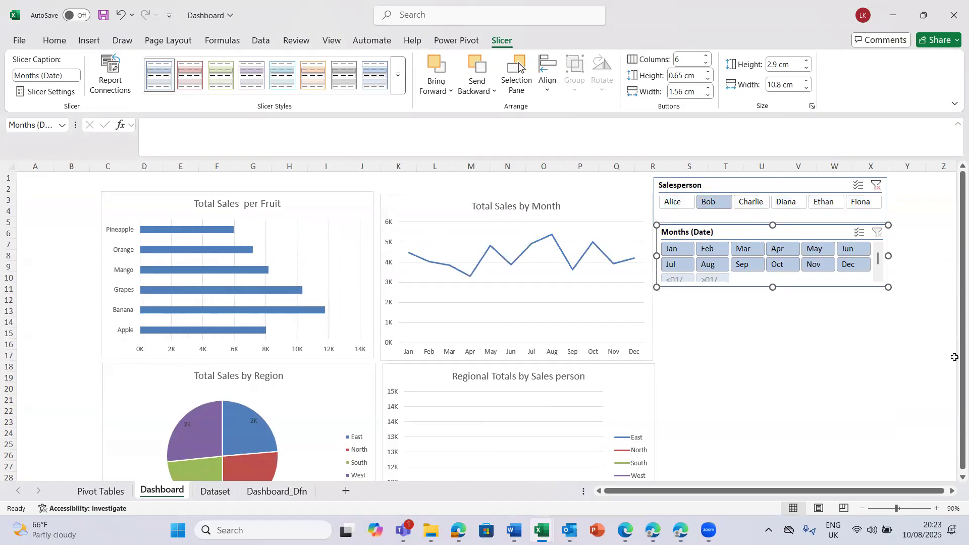
pyautogui.scroll(-1, 954, 477)
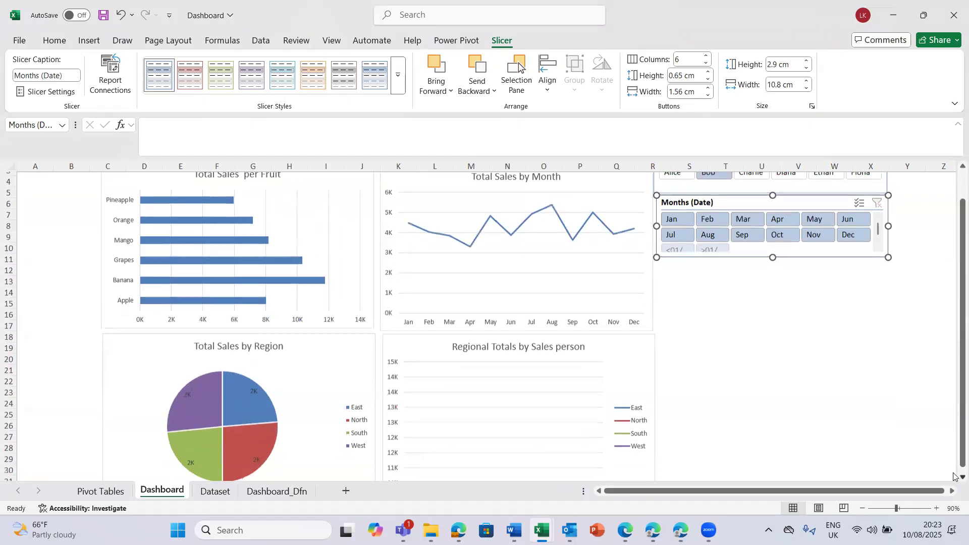
pyautogui.scroll(-1, 954, 477)
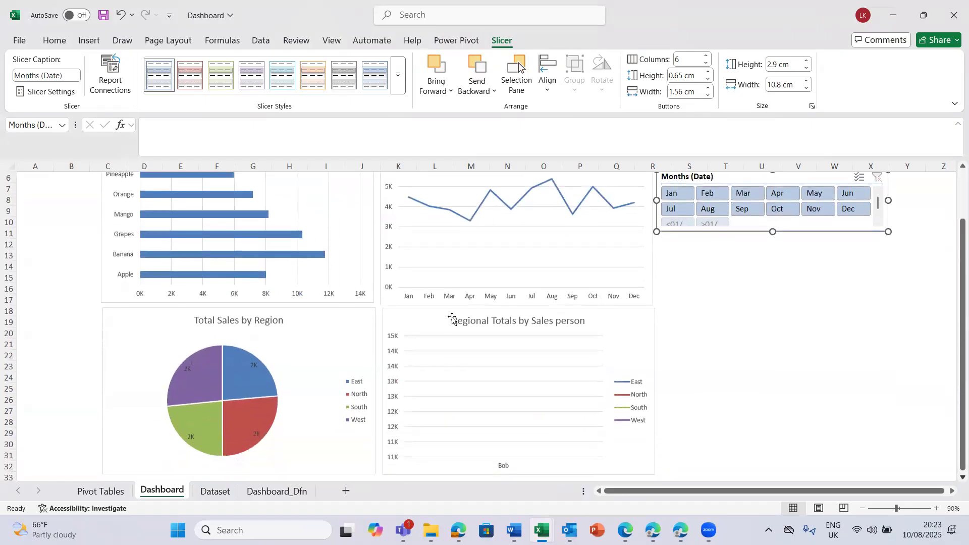
pyautogui.scroll(1, 954, 168)
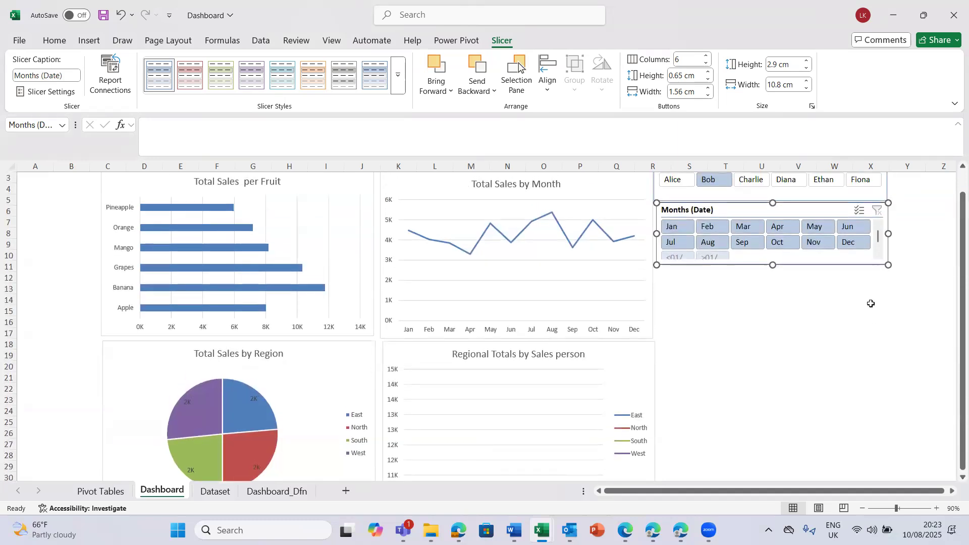
pyautogui.scroll(1, 954, 166)
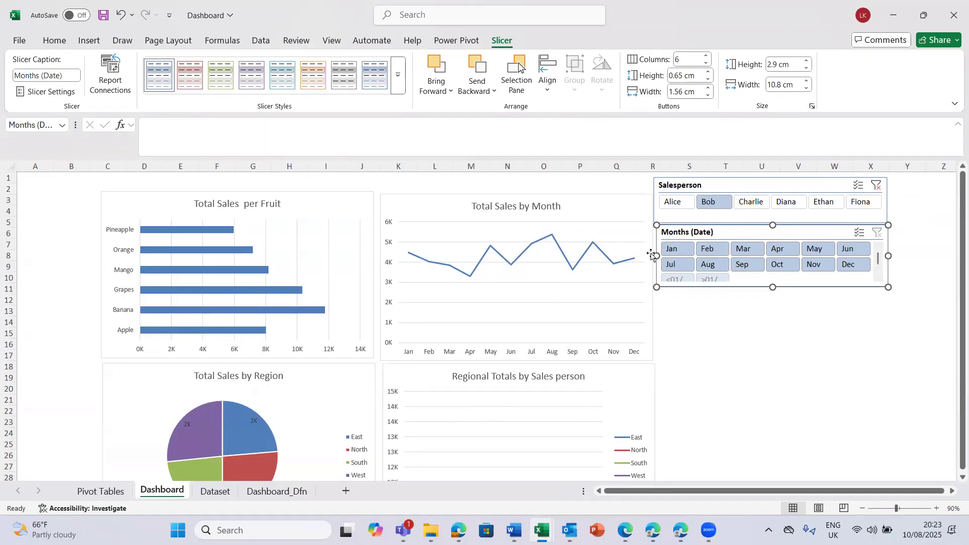
pyautogui.click(962, 476)
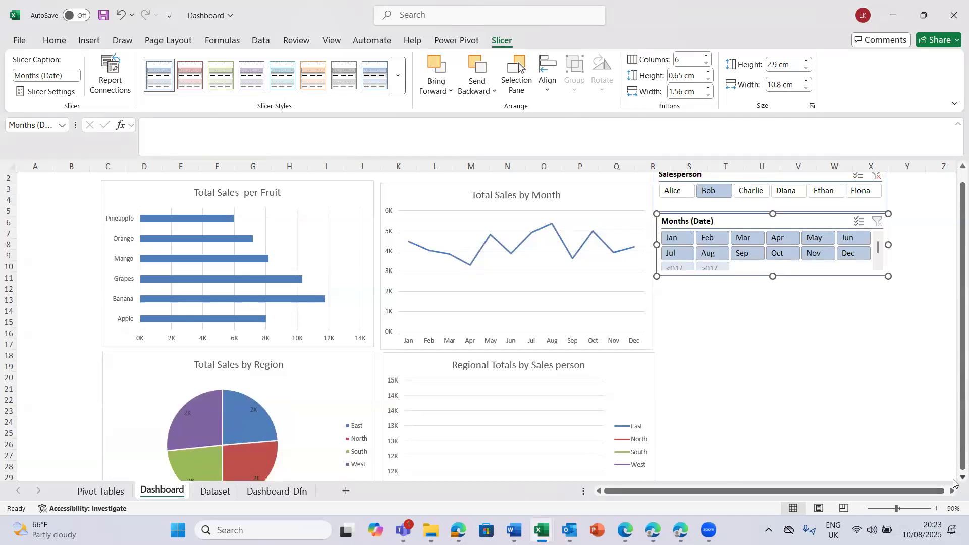
pyautogui.scroll(-1, 456, 472)
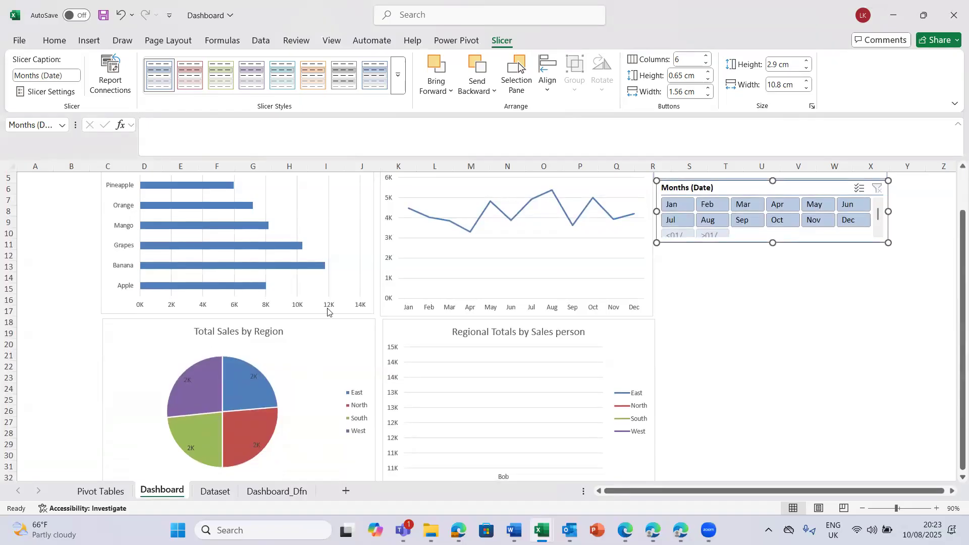
pyautogui.scroll(2, 954, 176)
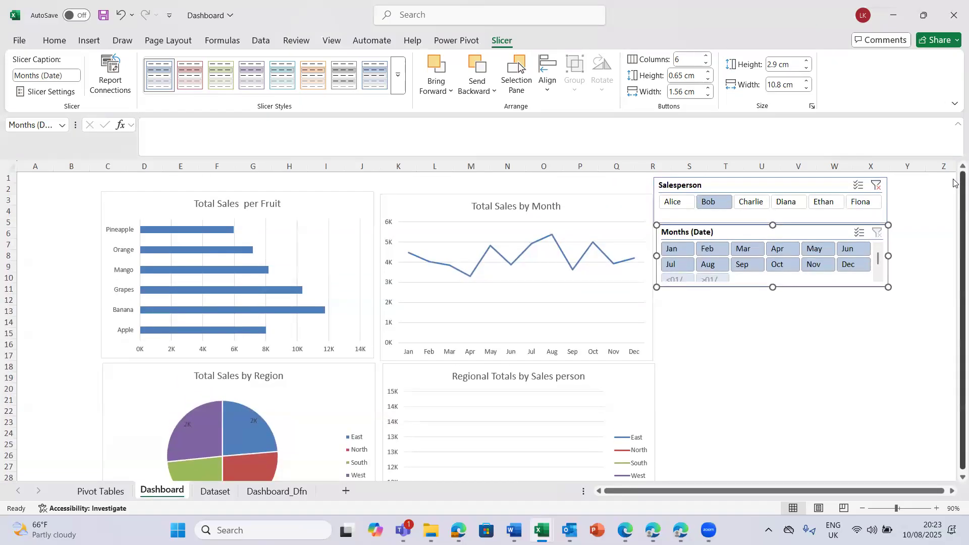
# - Filter the dashboard to the last salesperson in the slicer, check the charts and clear the Salesperson filter
pyautogui.click(860, 206)
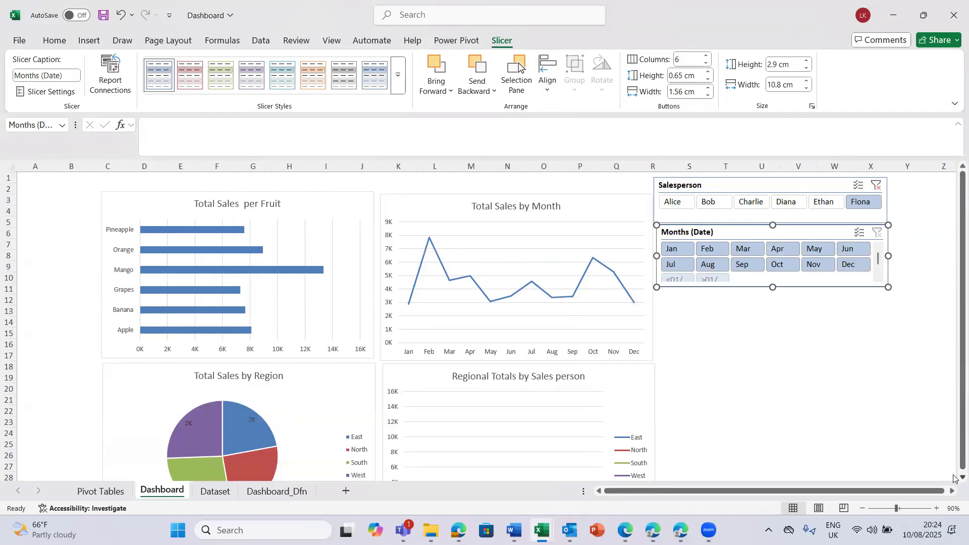
pyautogui.scroll(-1, 954, 478)
pyautogui.scroll(-3, 954, 478)
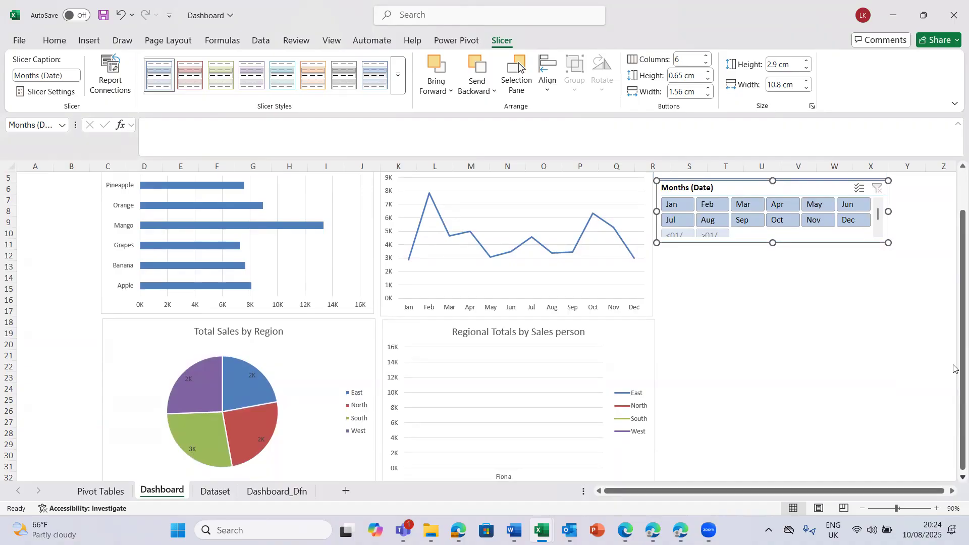
pyautogui.scroll(2, 954, 183)
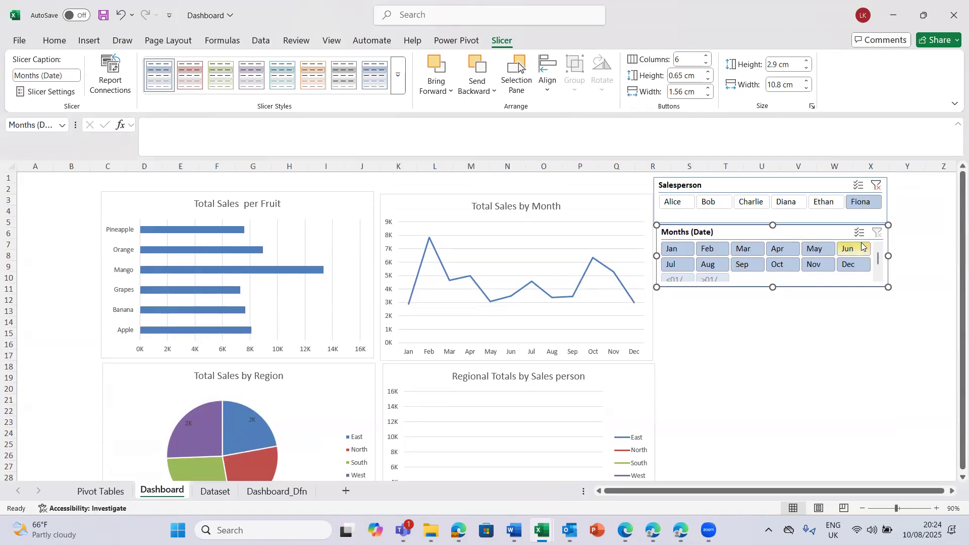
pyautogui.click(877, 189)
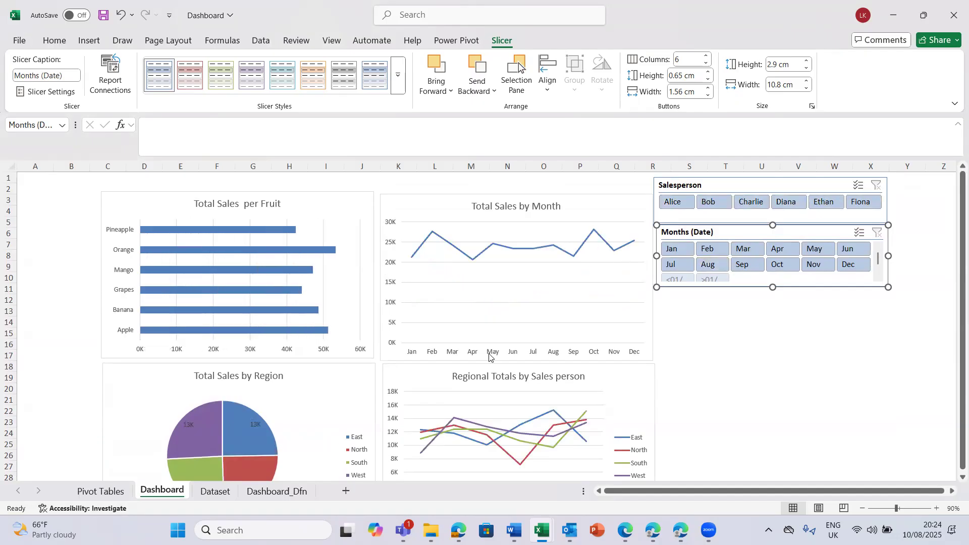
# - Deselect the slicer by selecting empty cell S15 and review the unfiltered dashboard charts
pyautogui.click(682, 335)
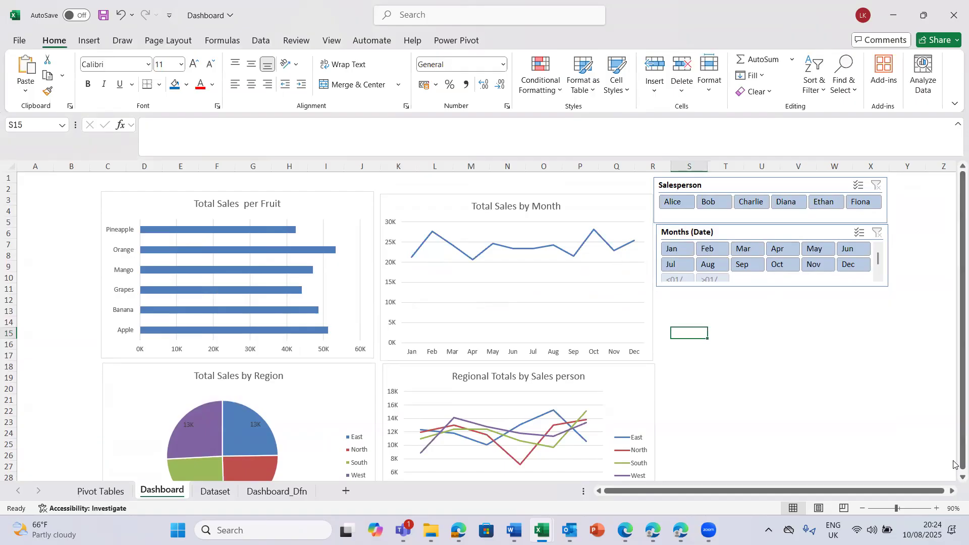
pyautogui.scroll(-1, 955, 477)
pyautogui.scroll(-1, 955, 478)
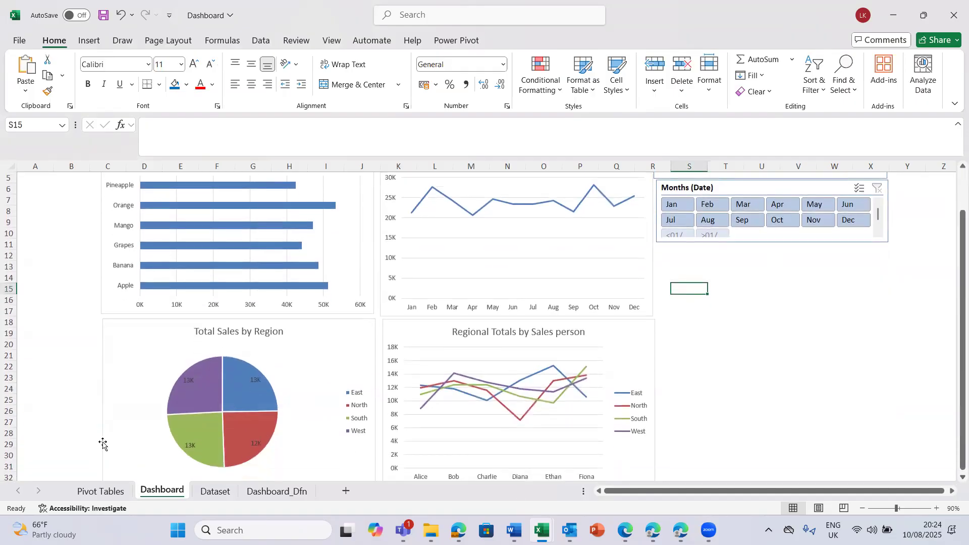
# - Examine the Dataset sheet down to the first empty rows below the Date column and return to the Dashboard sheet
pyautogui.click(220, 492)
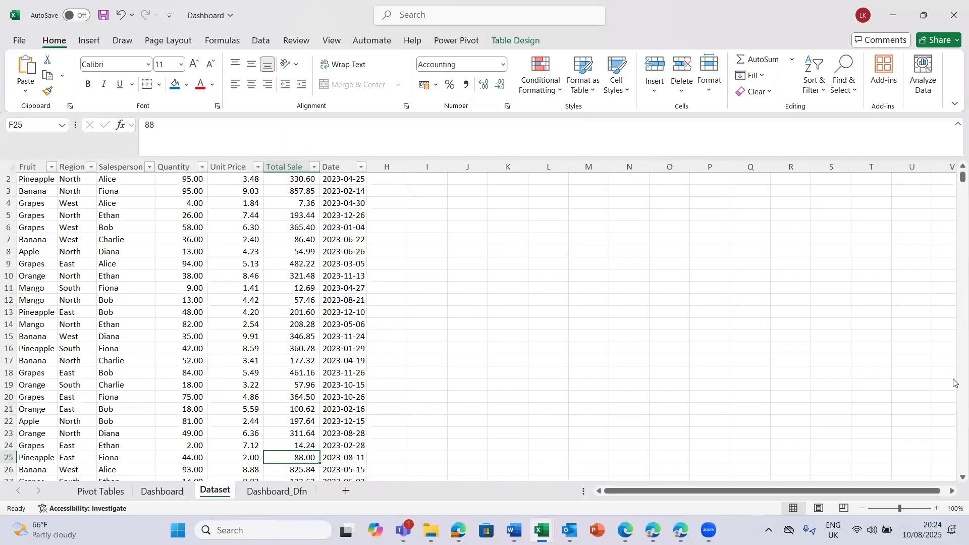
pyautogui.scroll(-20, 956, 418)
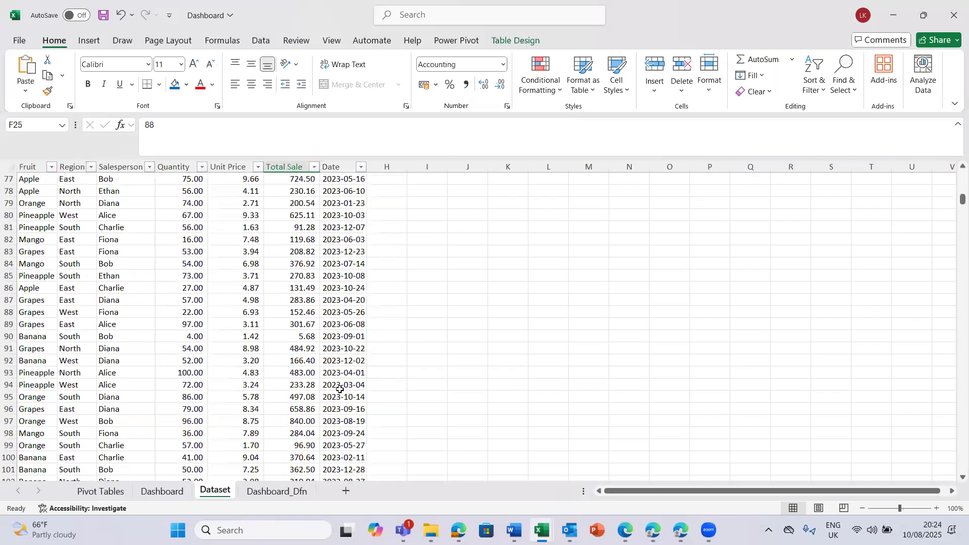
pyautogui.click(340, 389)
pyautogui.hotkey('ctrl', 'Down')
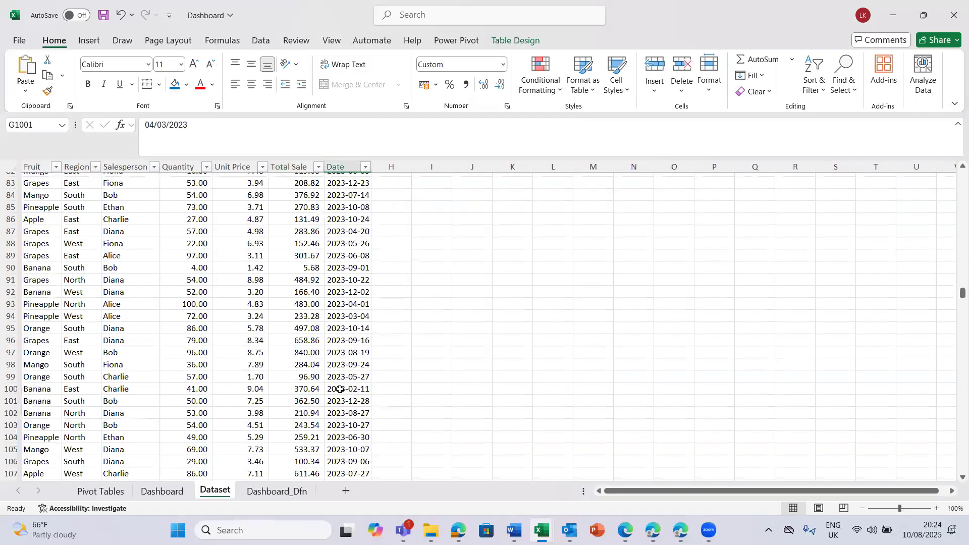
pyautogui.press('Down')
pyautogui.press('Down')
pyautogui.press('Down')
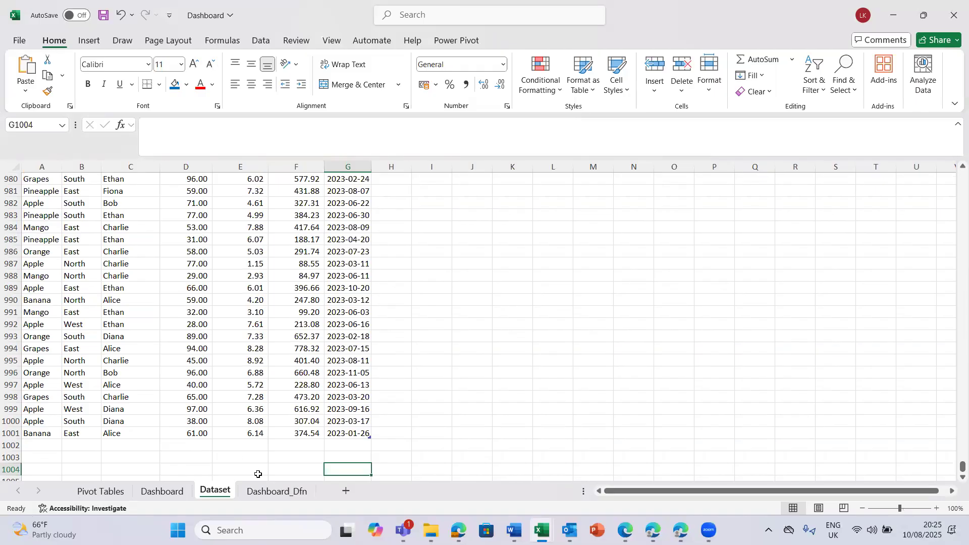
pyautogui.click(159, 496)
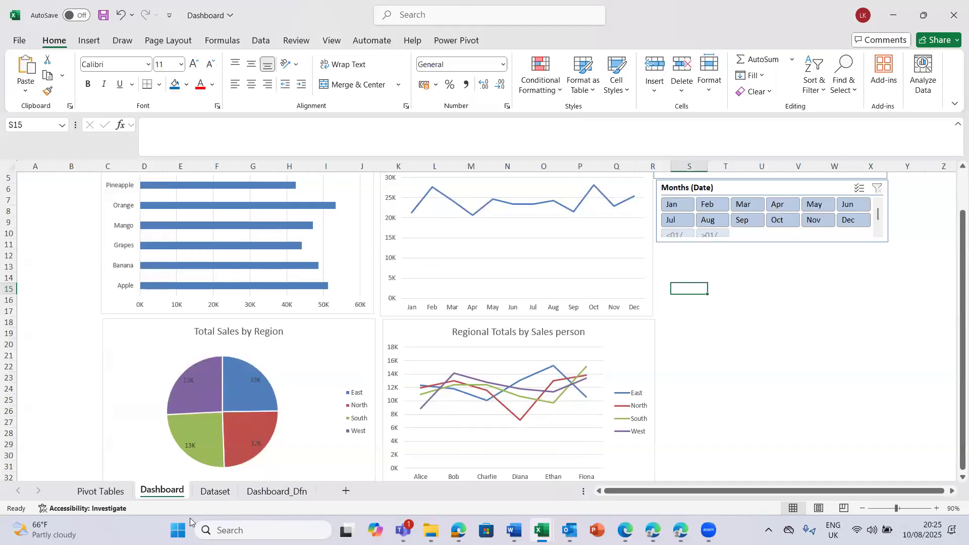
# - Copy all cells of the Dataset sheet and add a new blank worksheet after it
pyautogui.click(218, 496)
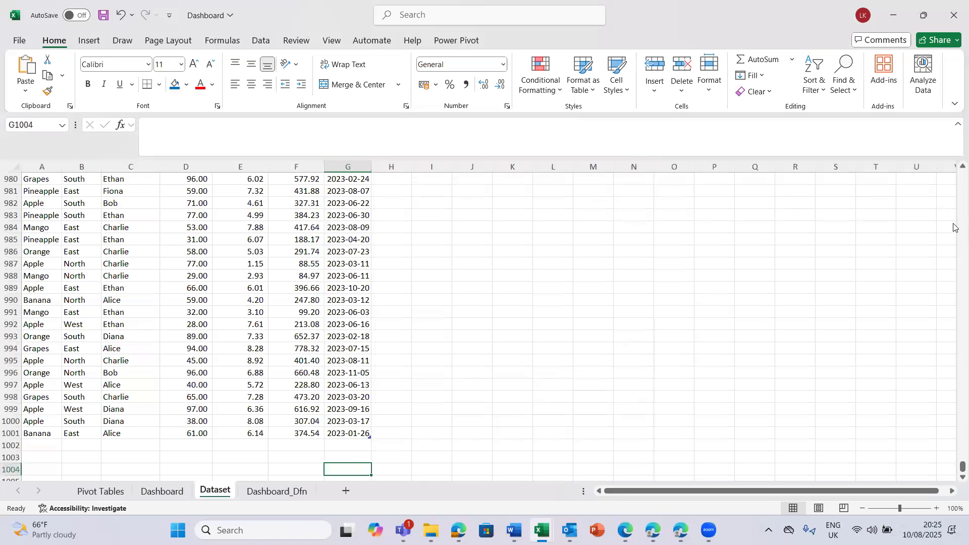
pyautogui.scroll(20, 954, 204)
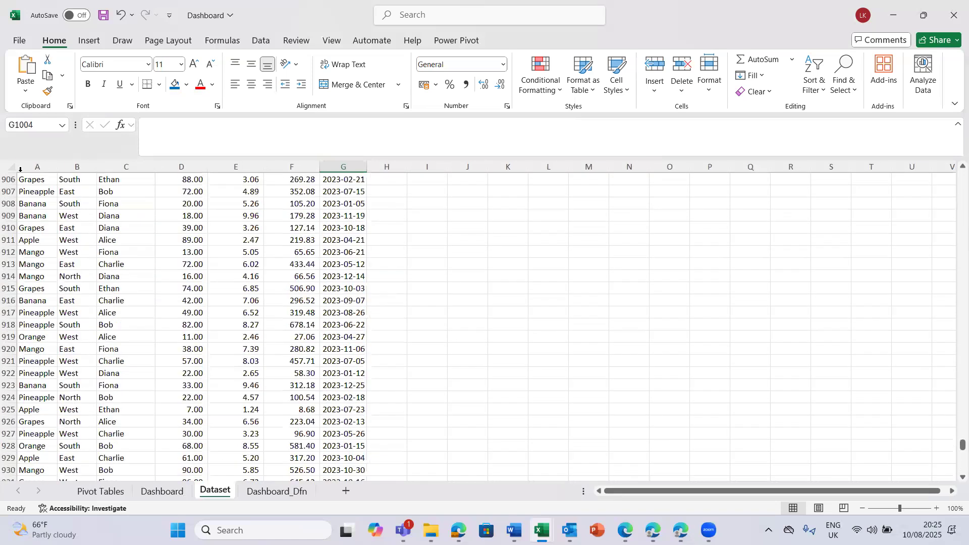
pyautogui.click(10, 169)
pyautogui.hotkey('ctrl', 'c')
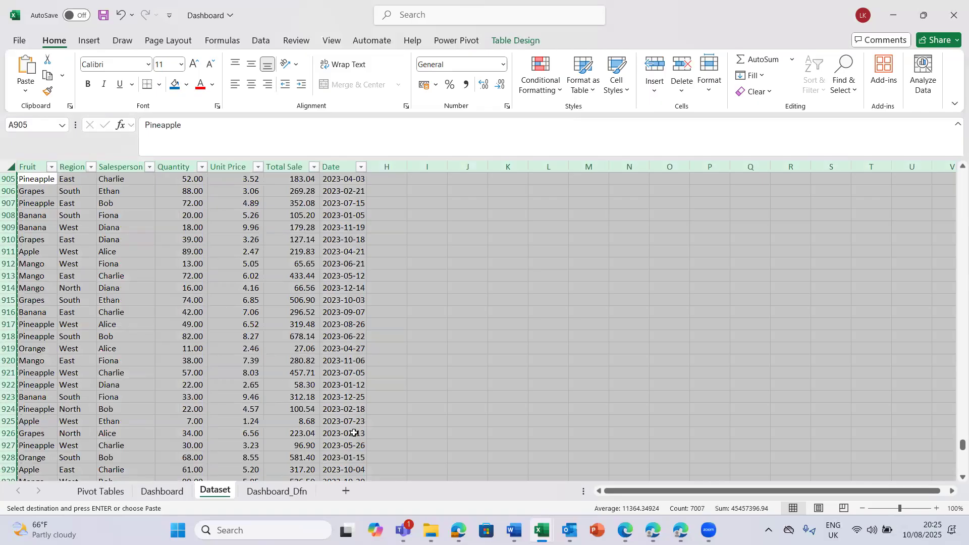
pyautogui.click(345, 493)
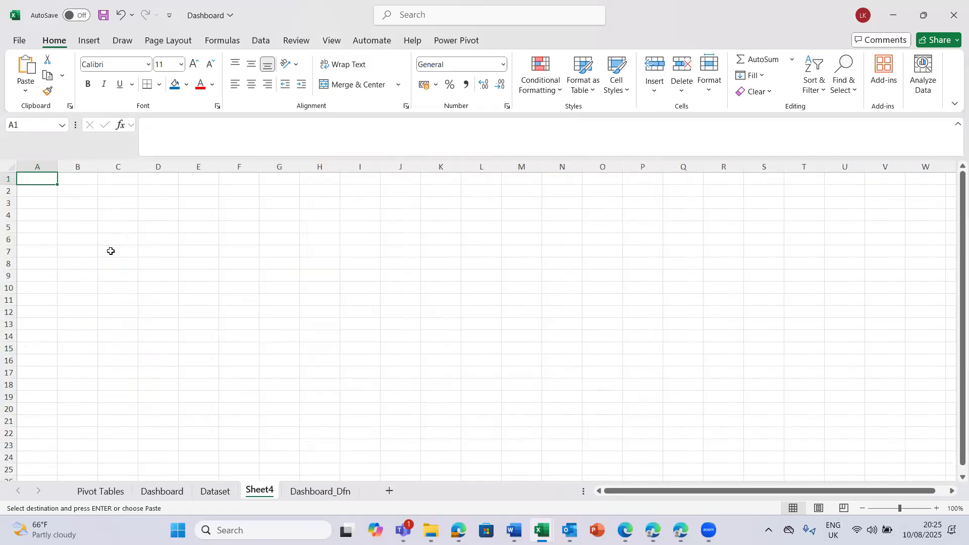
# - Try to paste the copied sheet contents starting at cell B2 of the new worksheet
pyautogui.click(65, 195)
pyautogui.hotkey('ctrl', 'v')
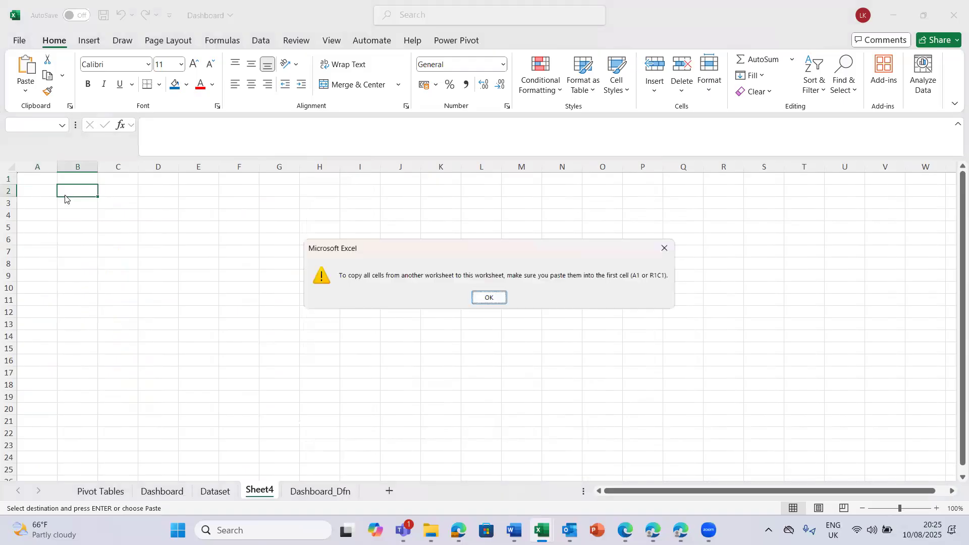
pyautogui.click(484, 299)
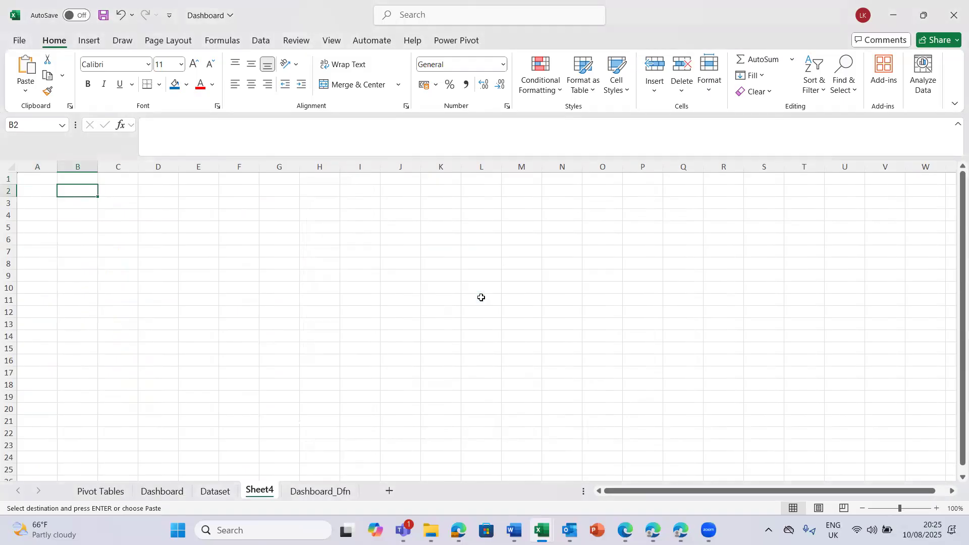
# - Paste the copied dataset over the entire new worksheet so that it starts at A1
pyautogui.click(11, 167)
pyautogui.hotkey('ctrl', 'v')
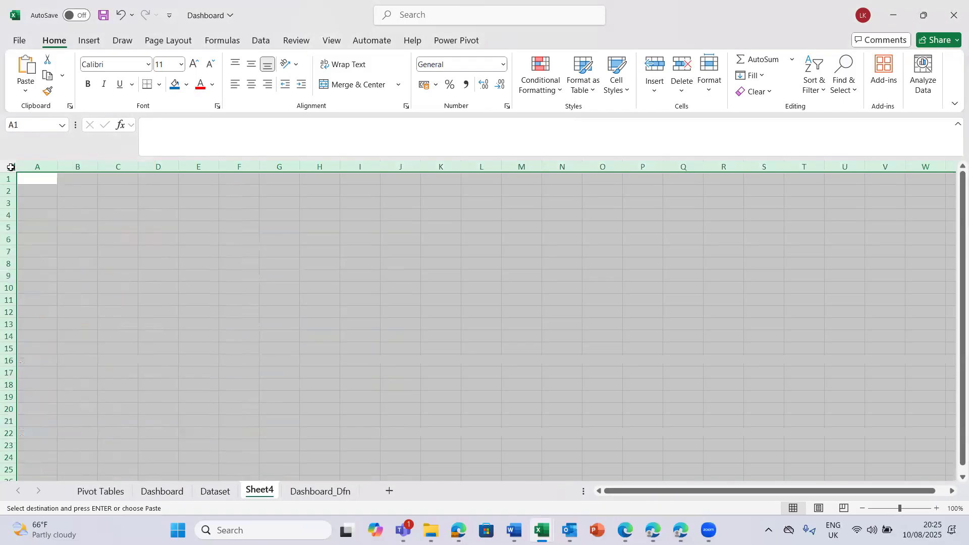
pyautogui.click(252, 299)
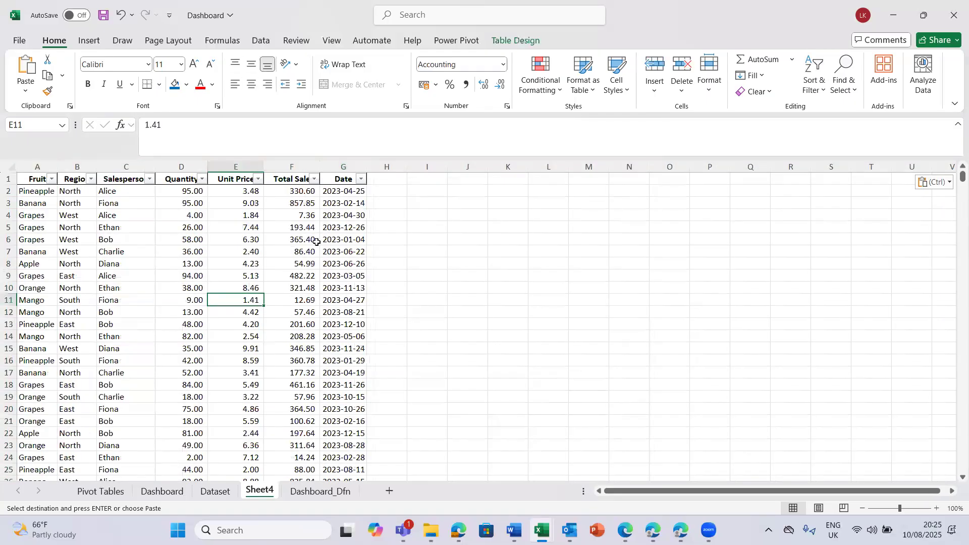
# - Replace every 2023 with 2024 in the Date column of the new worksheet
pyautogui.click(340, 164)
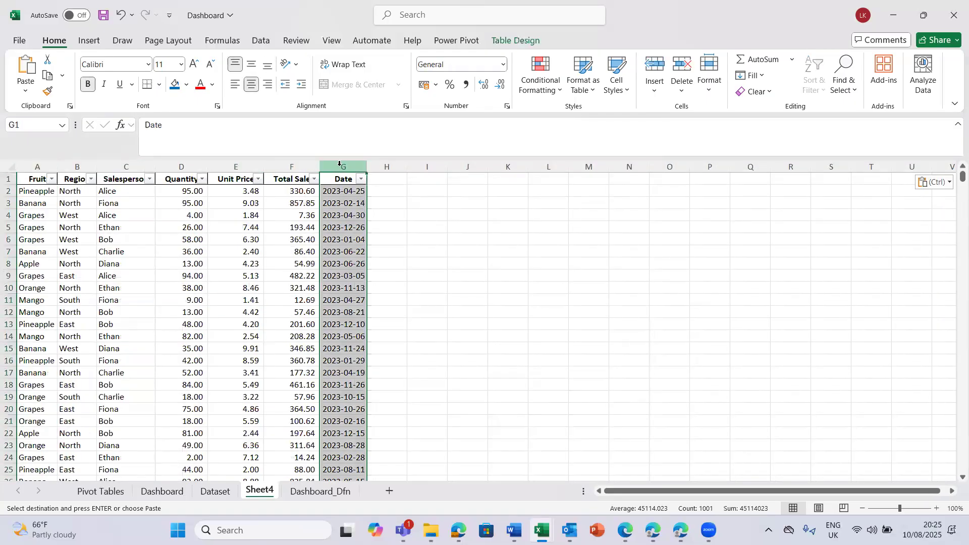
pyautogui.hotkey('ctrl', 'f')
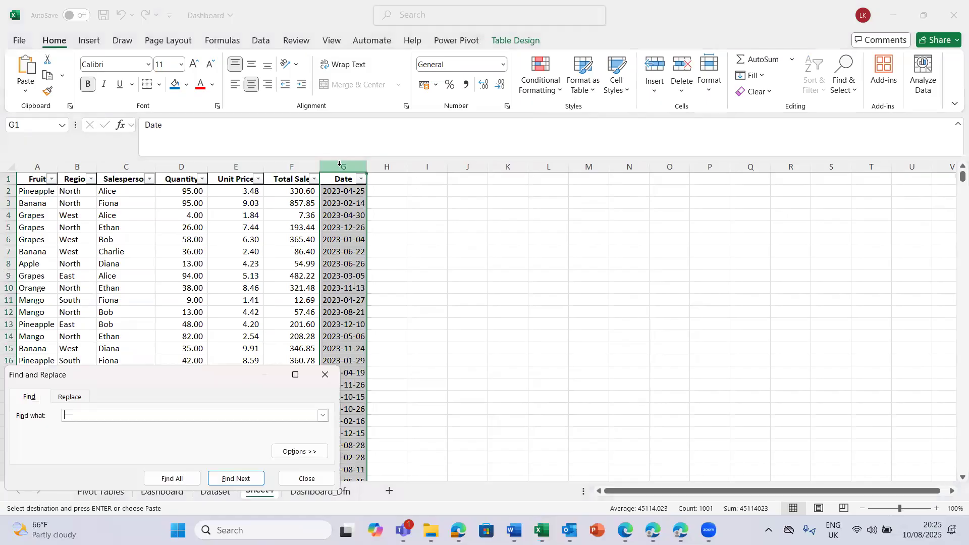
pyautogui.click(69, 399)
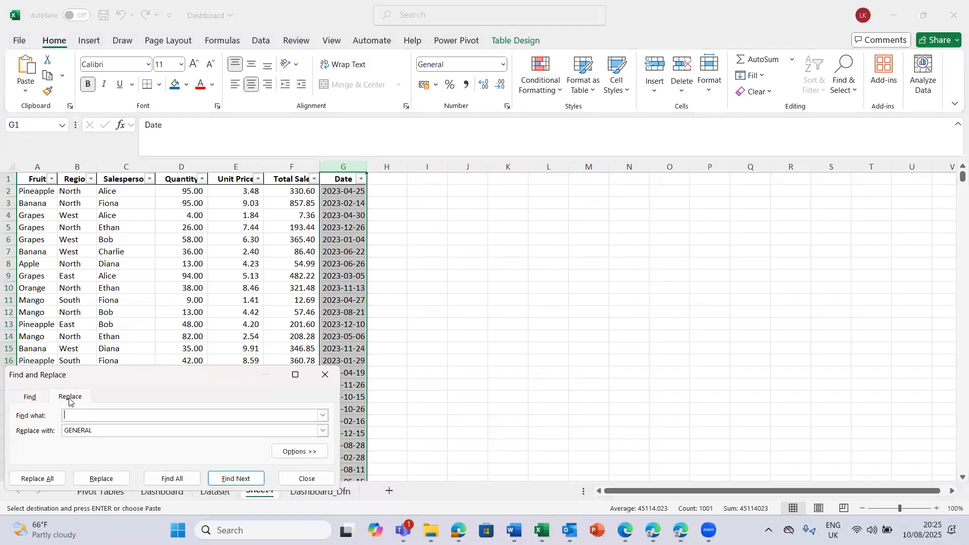
pyautogui.click(79, 417)
pyautogui.write('2023')
pyautogui.press('BackSpace')
pyautogui.press('BackSpace')
pyautogui.press('BackSpace')
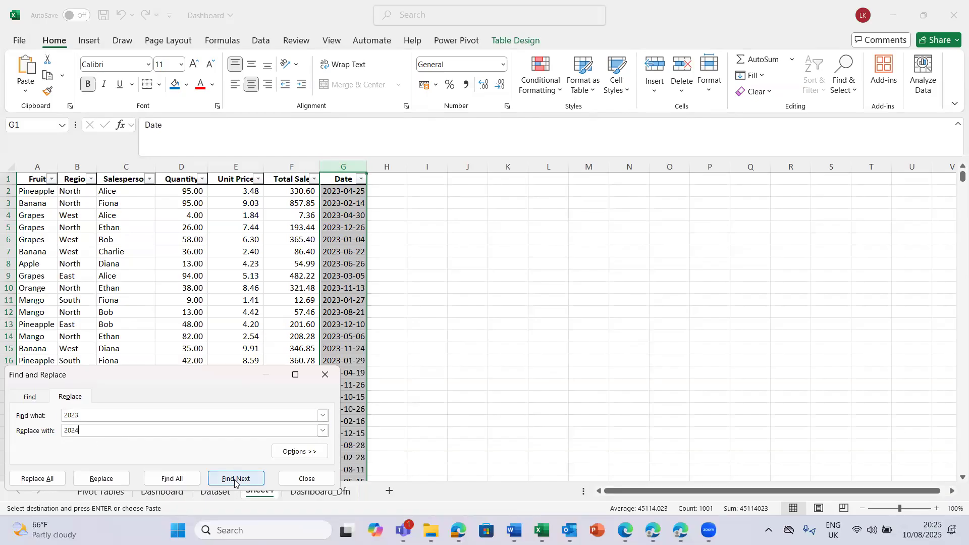
pyautogui.click(43, 479)
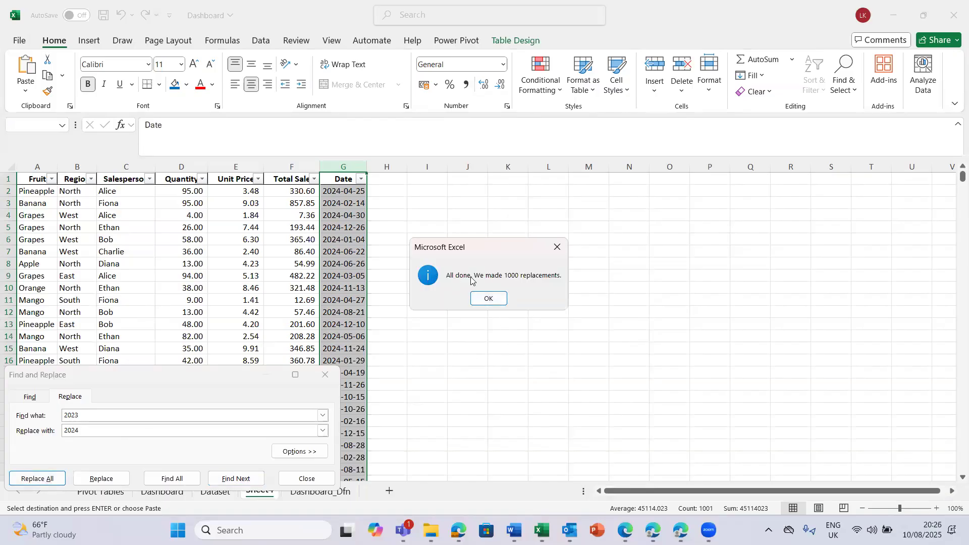
pyautogui.click(498, 298)
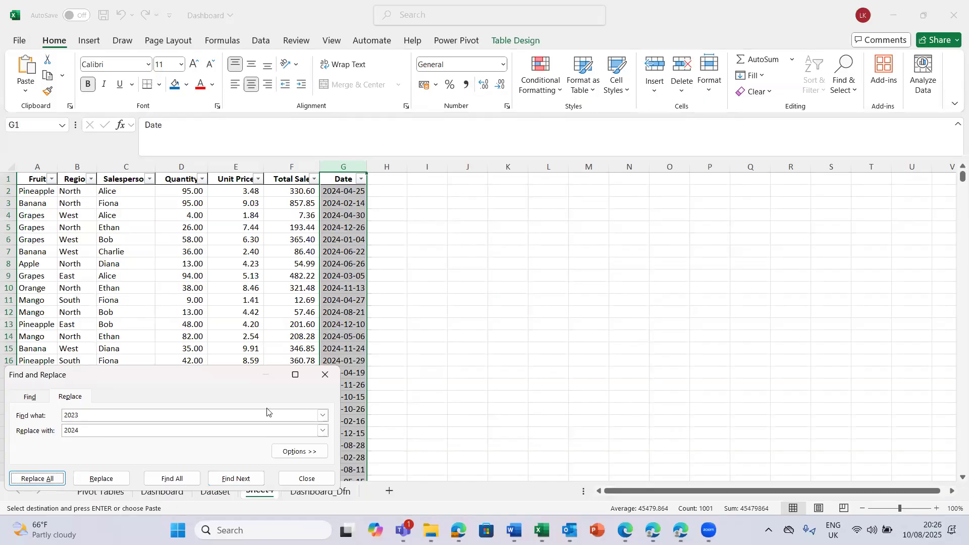
pyautogui.click(323, 374)
pyautogui.click(353, 374)
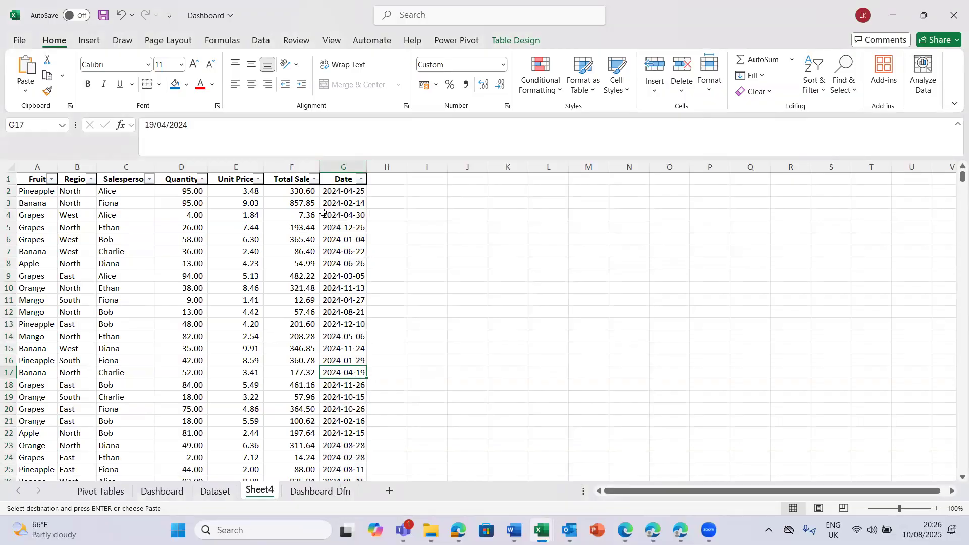
# - Select and copy all the 2024 data rows in A2:G1001 of the new worksheet, leaving out the headers
pyautogui.click(32, 189)
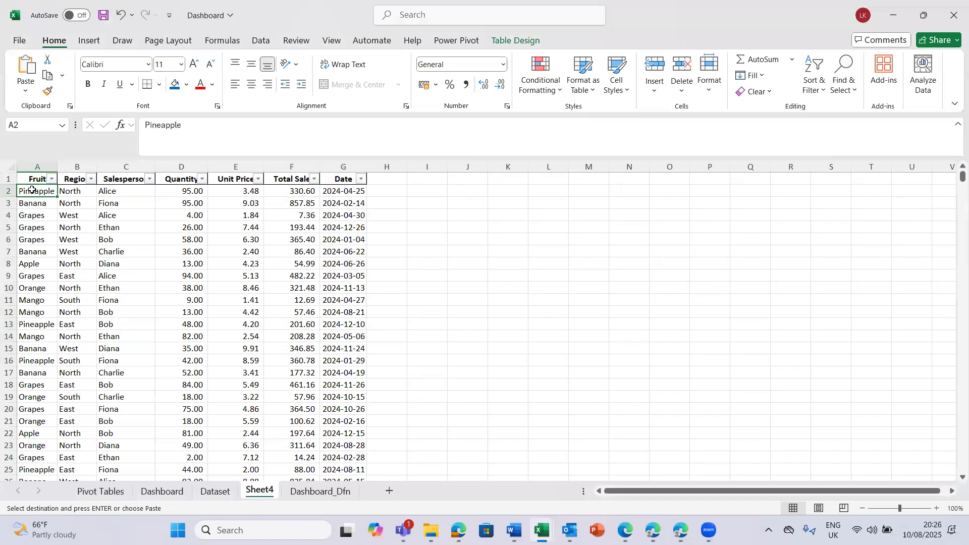
pyautogui.hotkey('shift', 'Right')
pyautogui.hotkey('shift', 'Right')
pyautogui.hotkey('shift', 'Right')
pyautogui.hotkey('shift', 'Right')
pyautogui.hotkey('shift', 'Right')
pyautogui.hotkey('shift', 'Right')
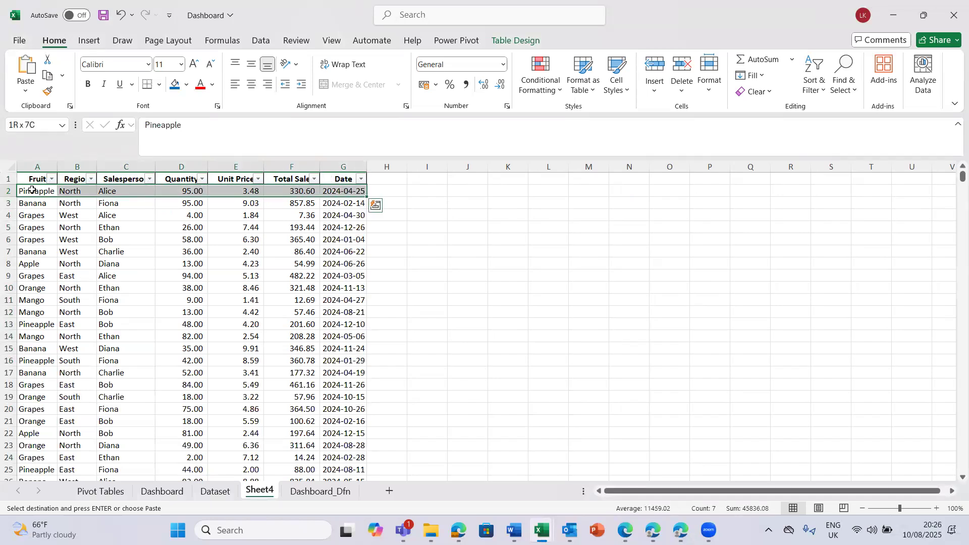
pyautogui.click(31, 191)
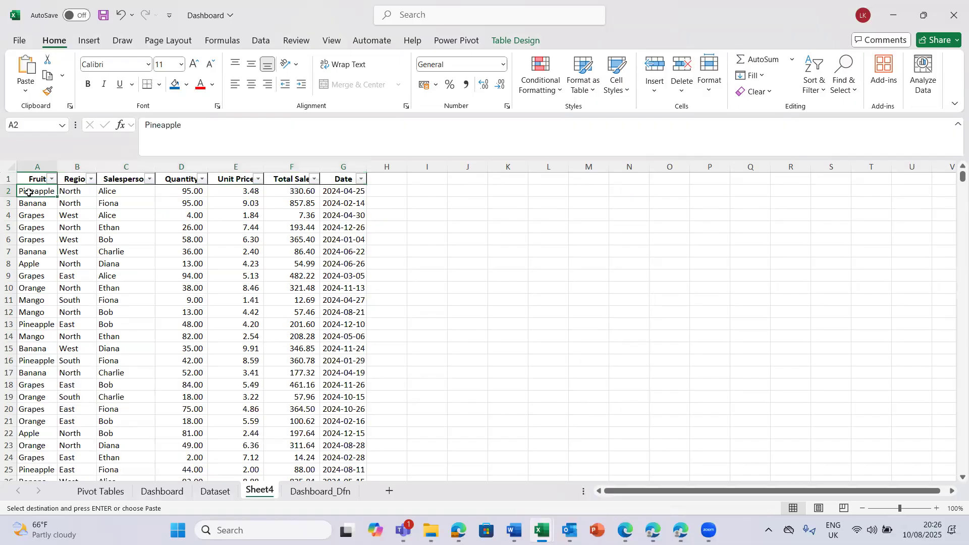
pyautogui.hotkey('shift', 'Right')
pyautogui.hotkey('shift', 'Right')
pyautogui.hotkey('shift', 'Right')
pyautogui.hotkey('shift', 'Right')
pyautogui.hotkey('shift', 'Right')
pyautogui.hotkey('shift', 'Right')
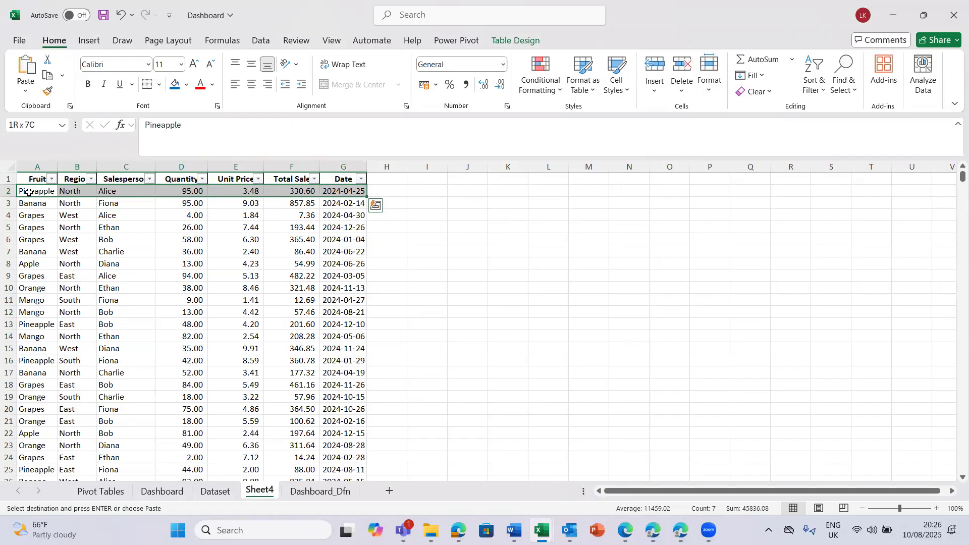
pyautogui.hotkey('ctrl', 'shift', 'Down')
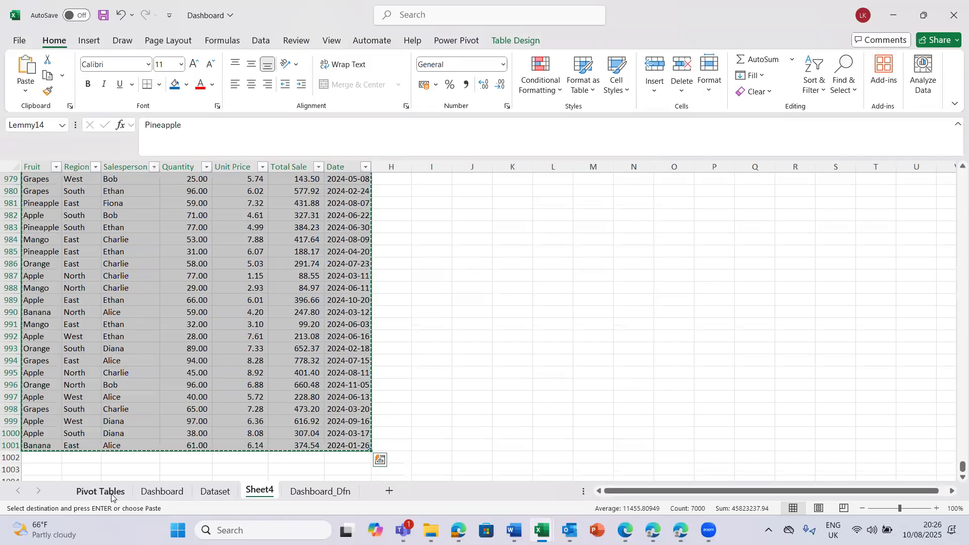
# - Append the copied 2024 rows to the Dataset table by pasting them at cell A1002, directly below the last 2023 row
pyautogui.click(217, 495)
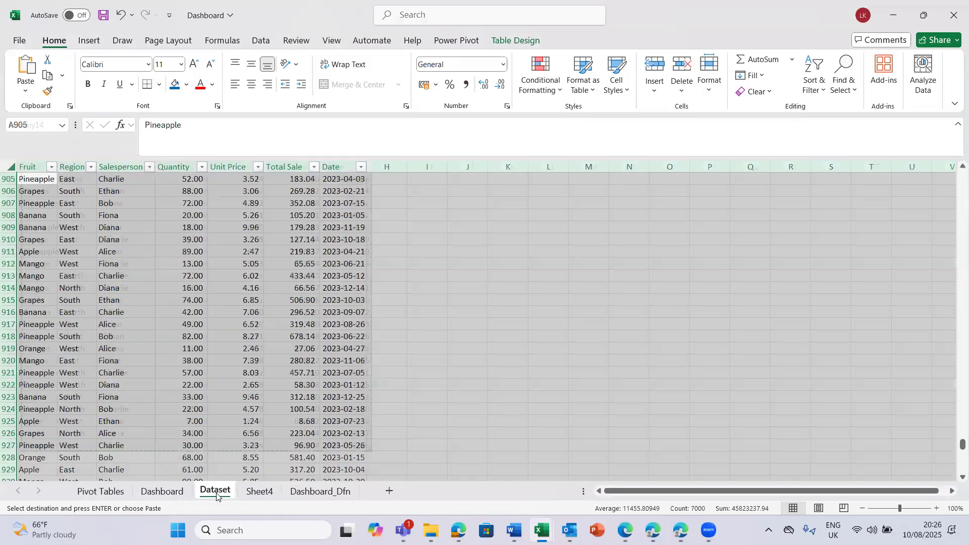
pyautogui.click(320, 457)
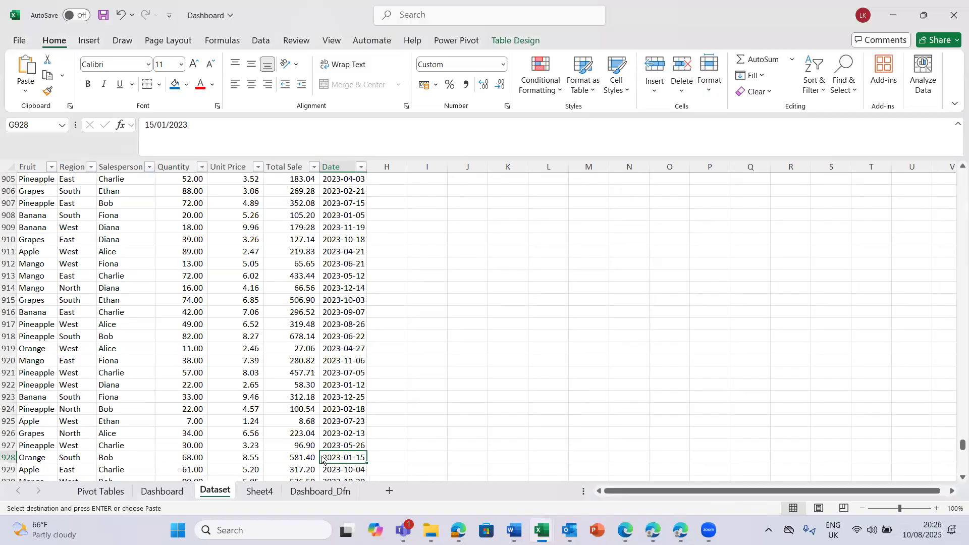
pyautogui.scroll(-8, 322, 455)
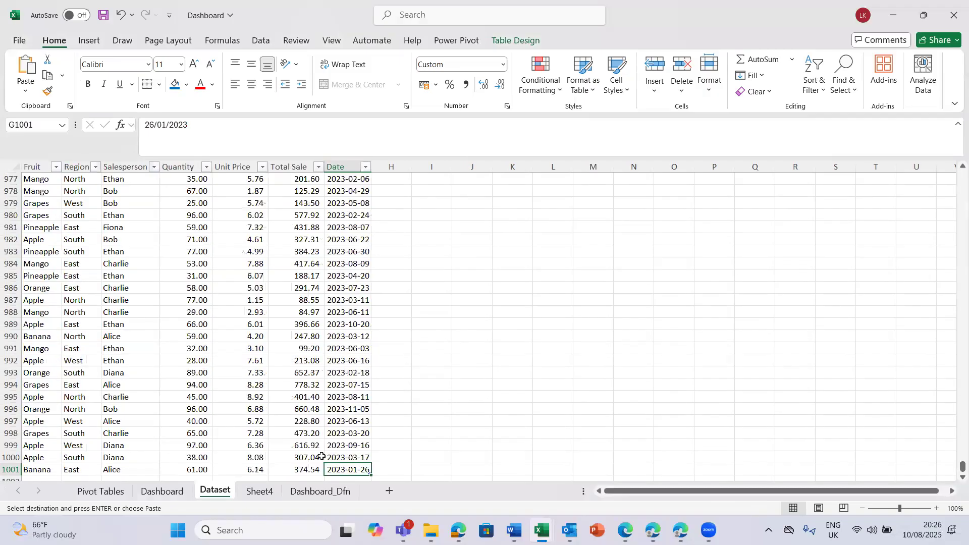
pyautogui.press('Down')
pyautogui.press('Down')
pyautogui.press('Down')
pyautogui.press('Down')
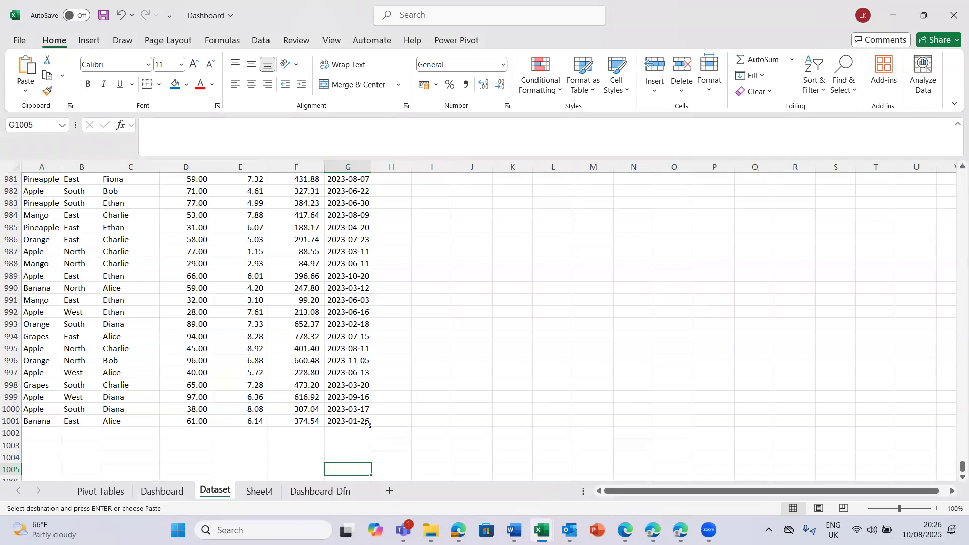
pyautogui.click(35, 435)
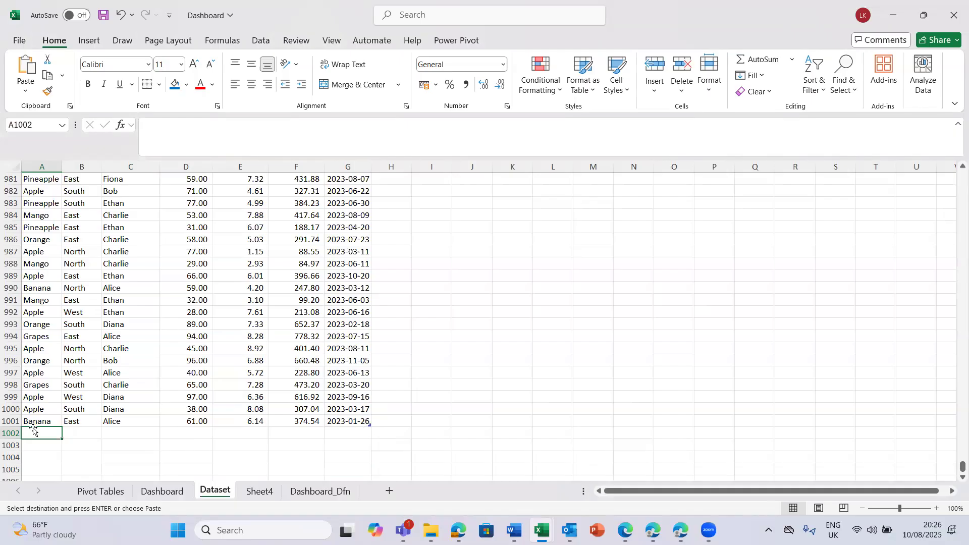
pyautogui.hotkey('ctrl', 'v')
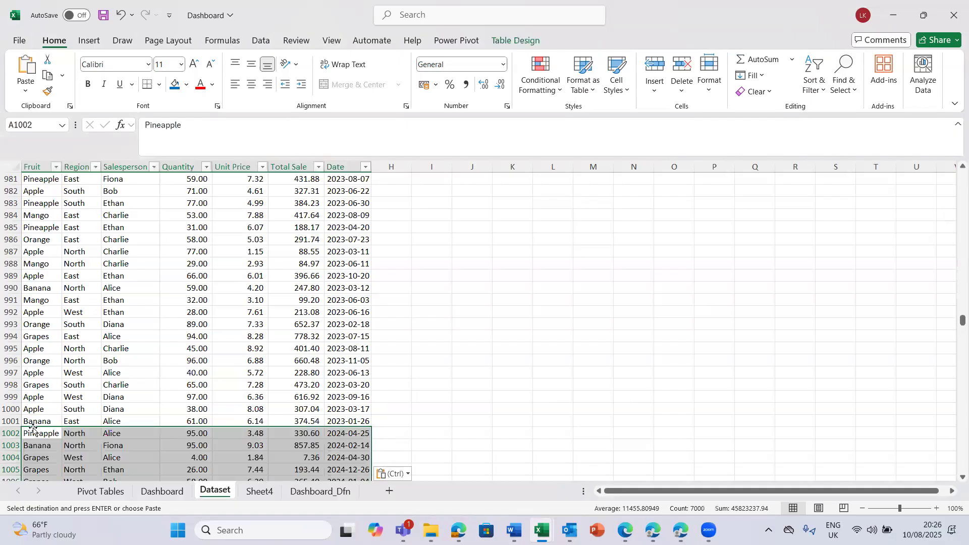
# - Check the appended rows on the Dataset sheet by following the Date column from G1002 down to the table's end
pyautogui.click(357, 435)
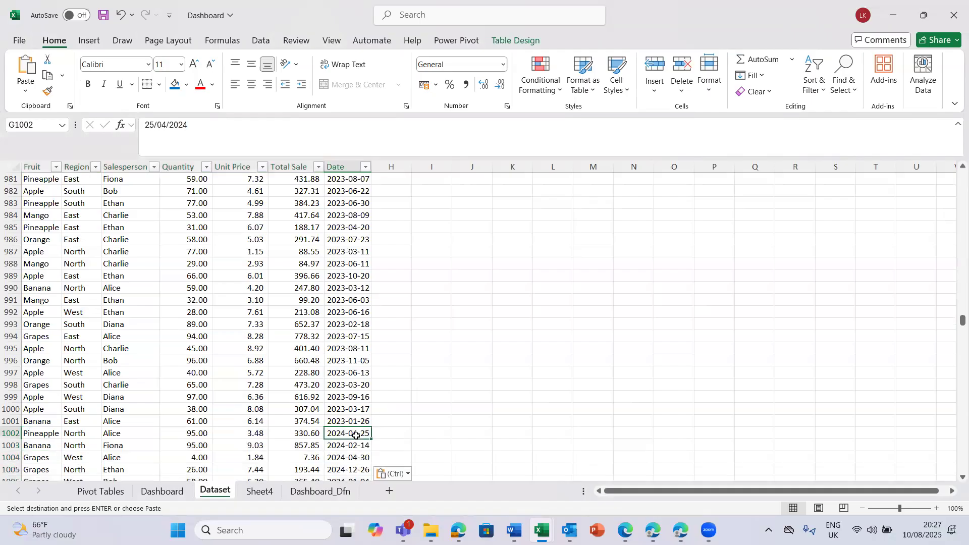
pyautogui.hotkey('ctrl', 'Down')
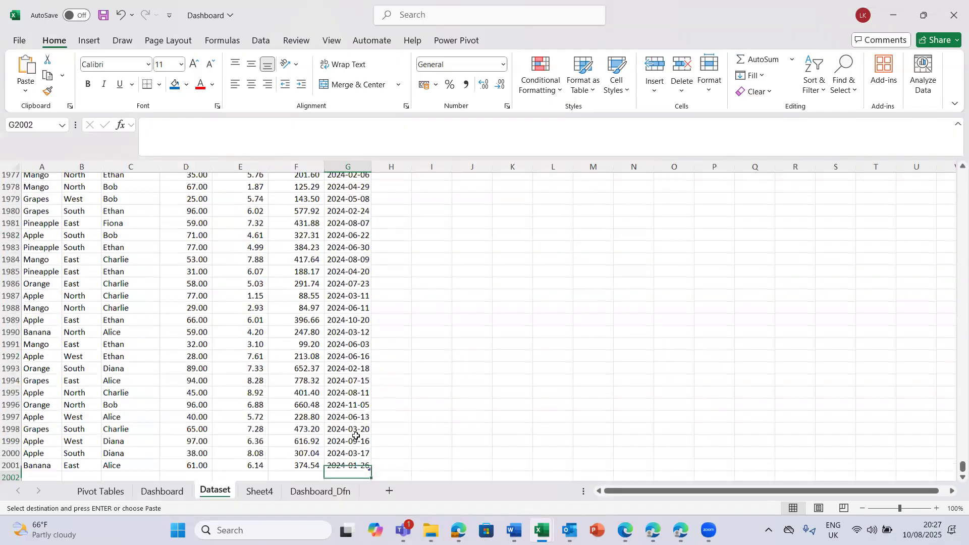
pyautogui.press('Down')
pyautogui.press('Down')
pyautogui.press('Down')
pyautogui.press('Down')
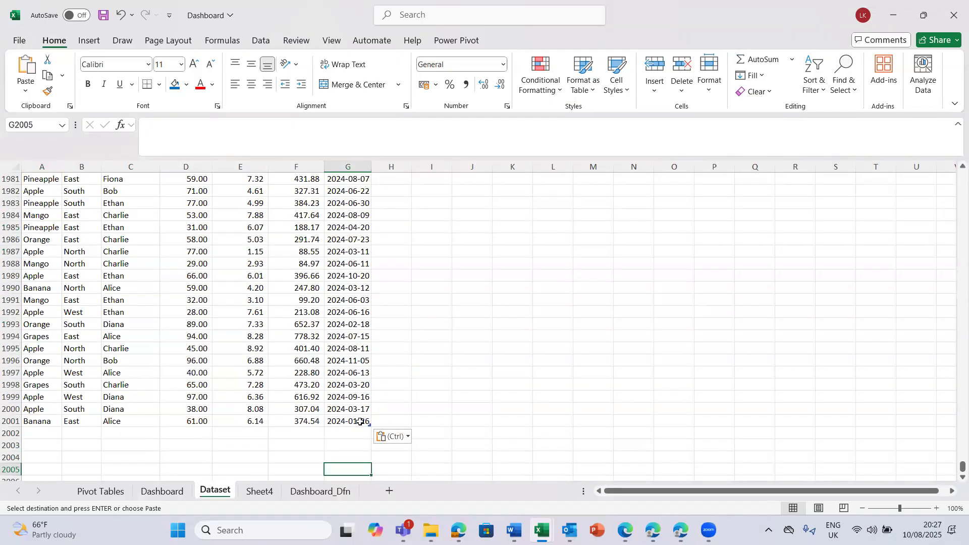
pyautogui.click(365, 423)
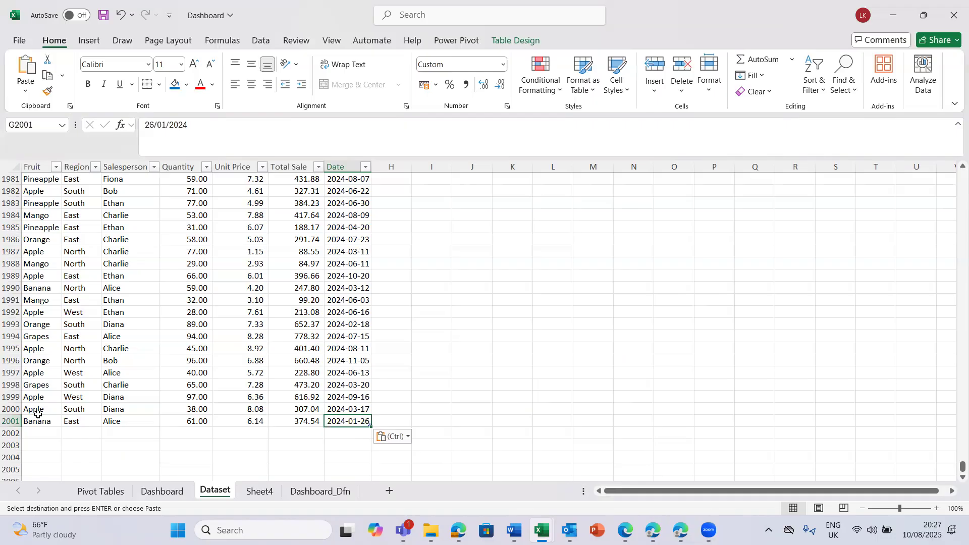
# - Read the dashboard definition on the Dashboard_Dfn sheet and return to the Dashboard sheet to review its charts and slicers
pyautogui.click(297, 492)
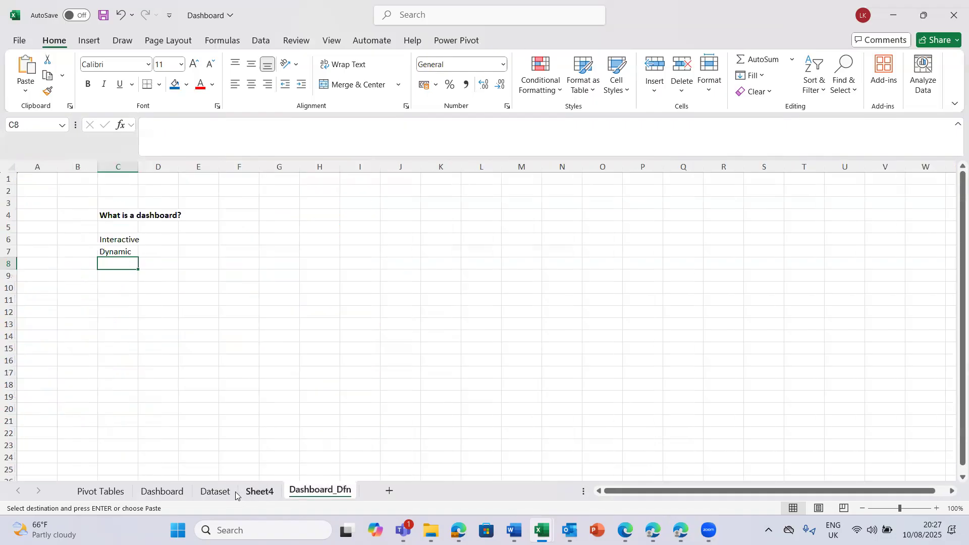
pyautogui.click(217, 491)
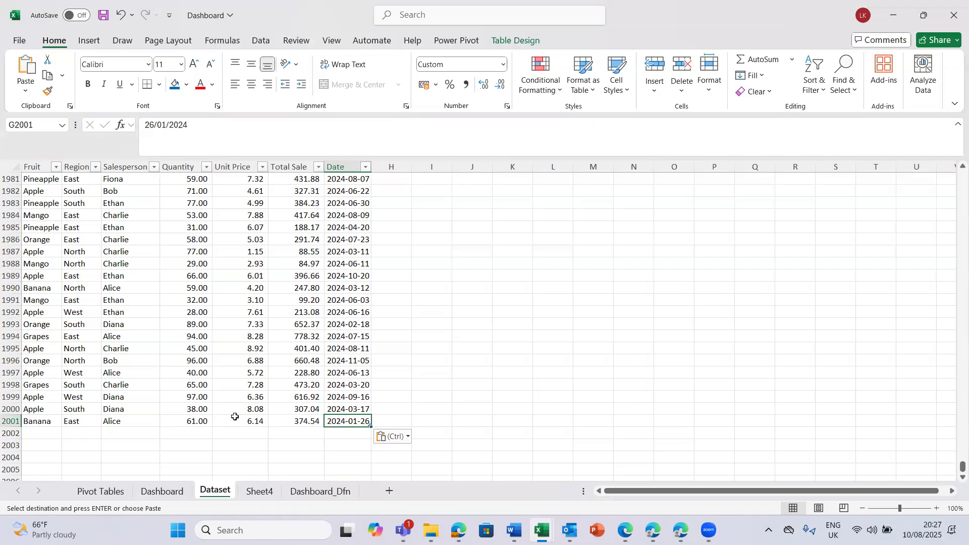
pyautogui.click(170, 497)
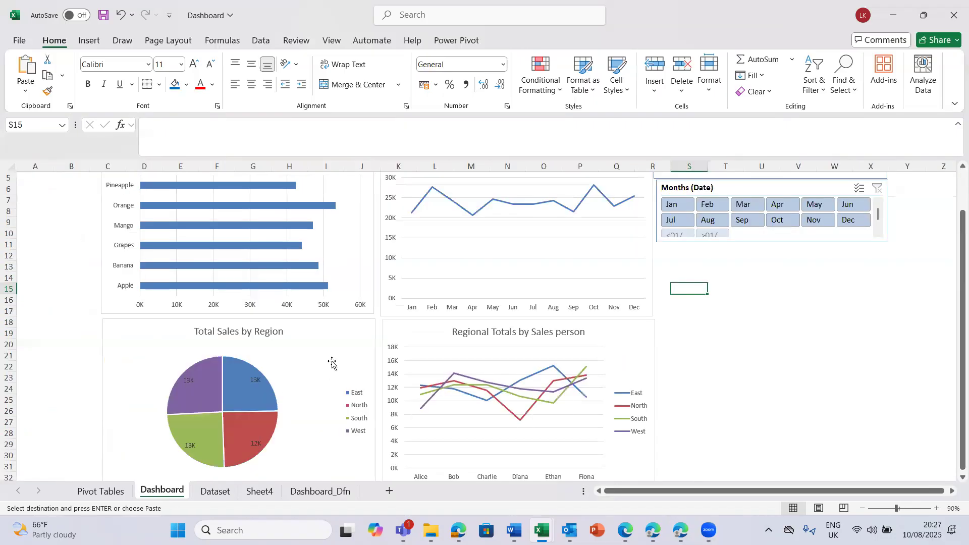
pyautogui.click(954, 188)
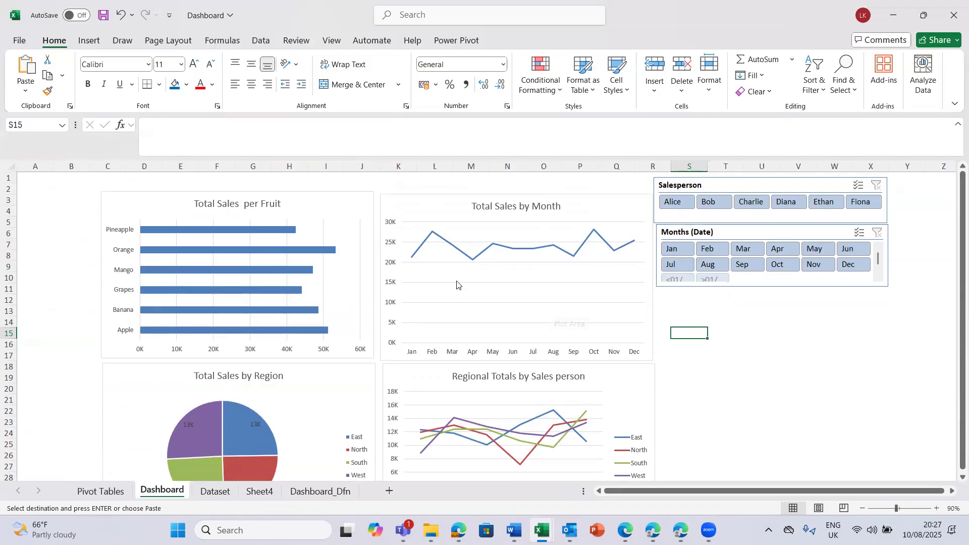
pyautogui.click(68, 520)
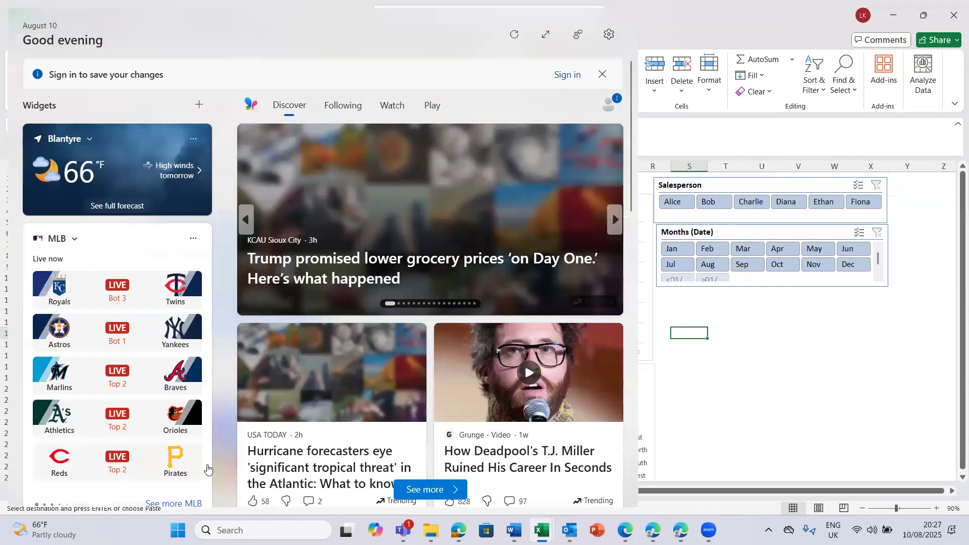
# - Refresh the pivot table of total sales per fruit on the Pivot Tables sheet to include the appended 2024 rows
pyautogui.click(750, 400)
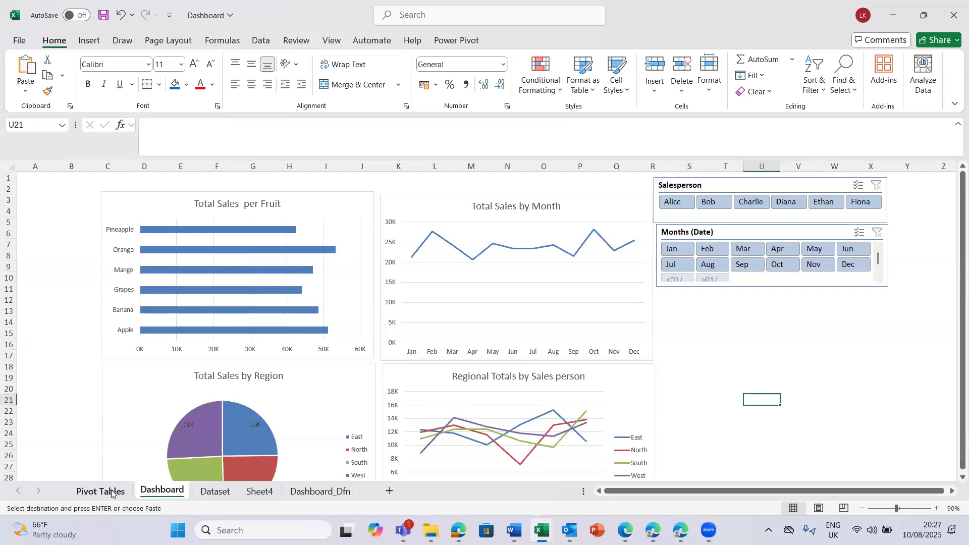
pyautogui.click(101, 491)
pyautogui.click(128, 246)
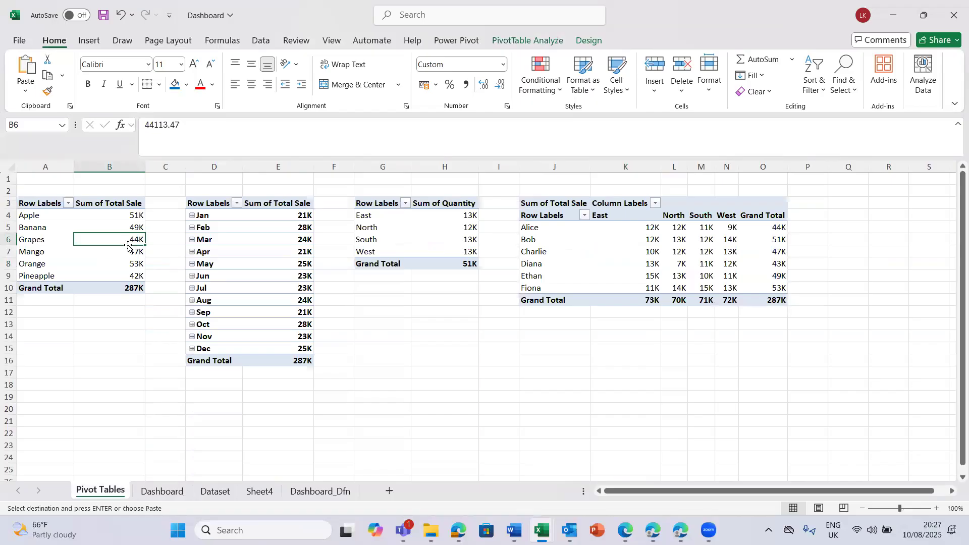
pyautogui.rightClick(130, 245)
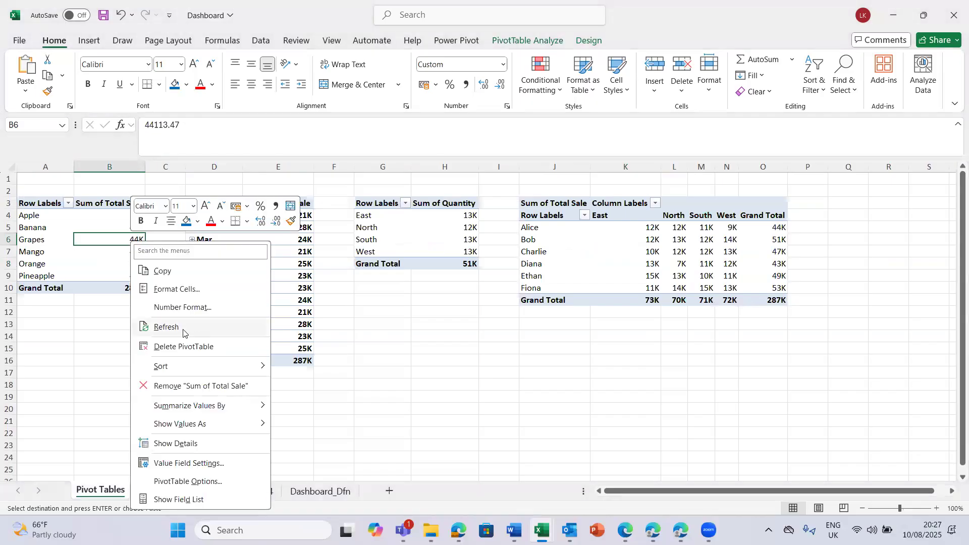
pyautogui.click(183, 330)
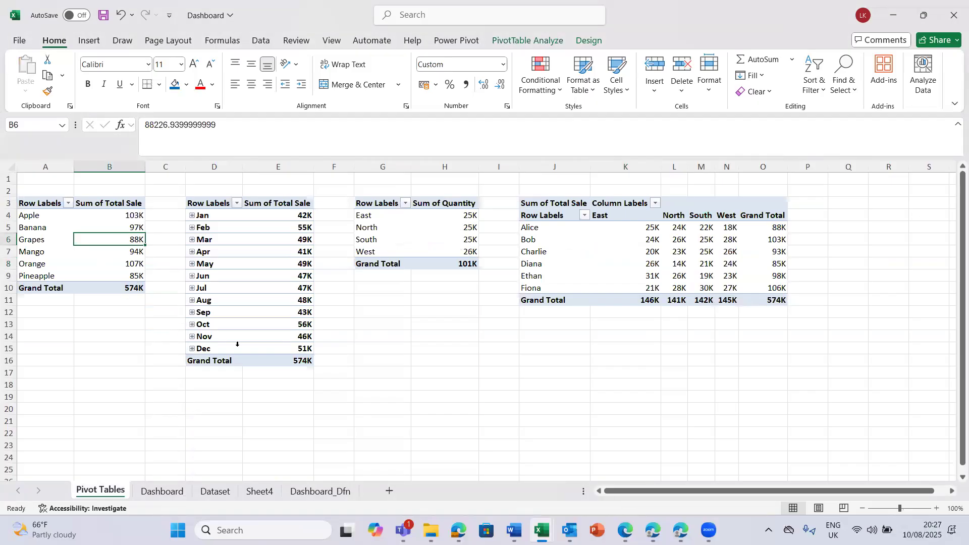
# - Refresh the monthly total sales pivot table and the pivot table of quantity by region
pyautogui.click(302, 309)
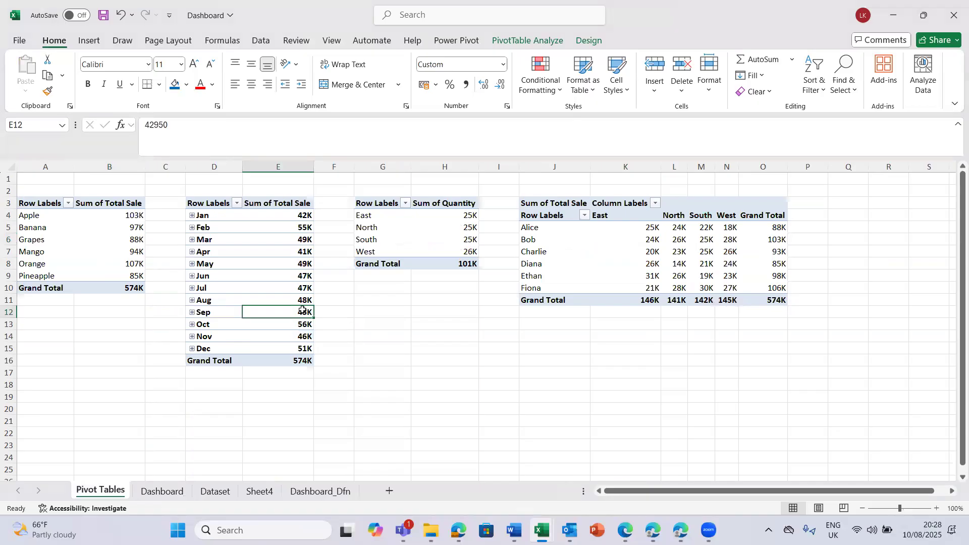
pyautogui.rightClick(302, 310)
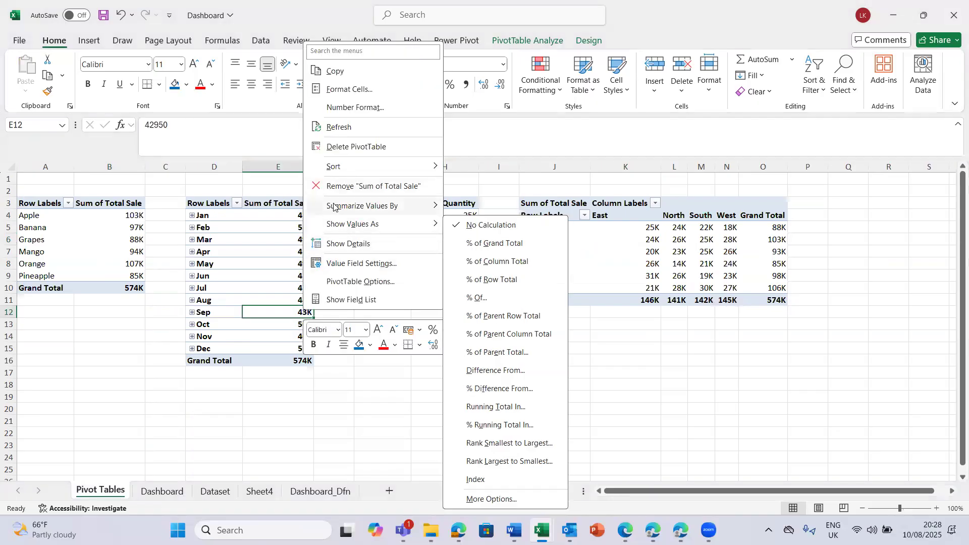
pyautogui.click(344, 128)
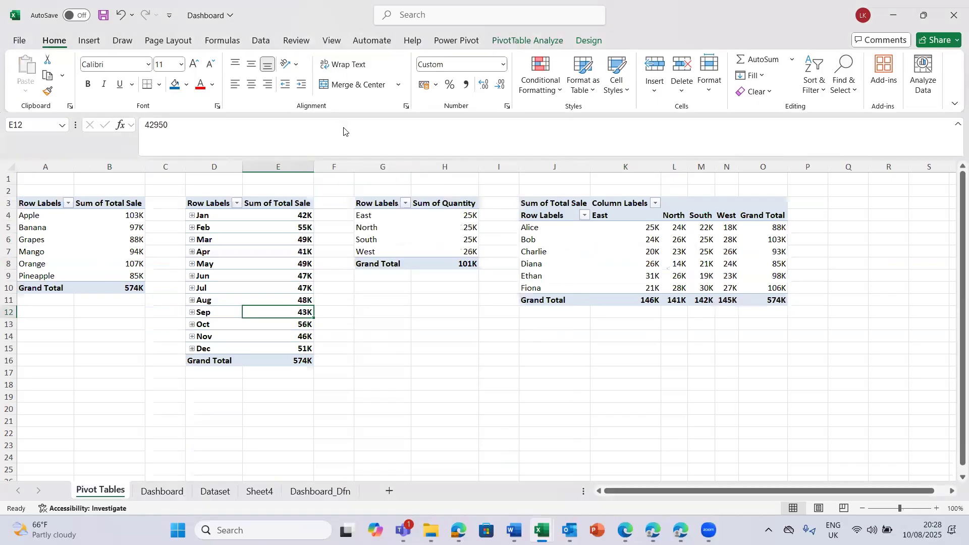
pyautogui.click(421, 242)
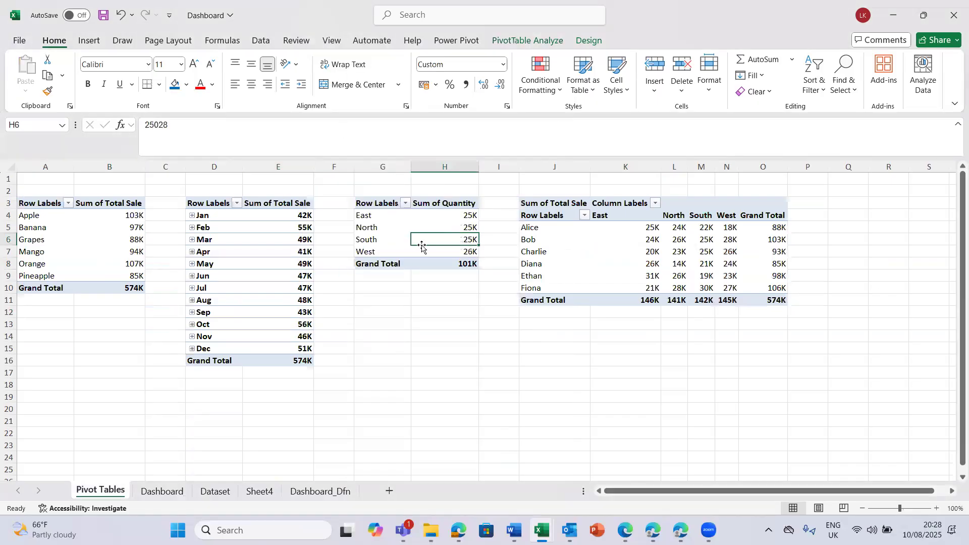
pyautogui.rightClick(466, 240)
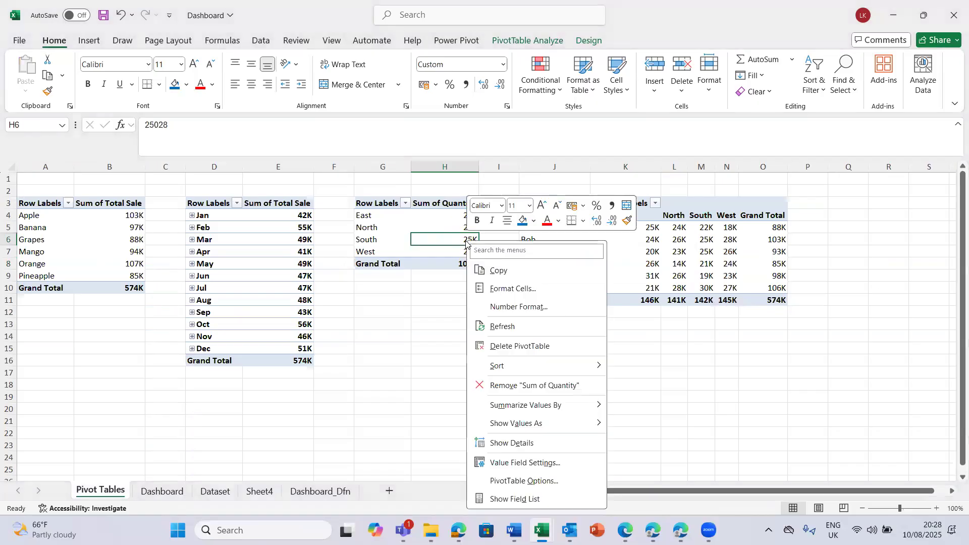
pyautogui.click(499, 327)
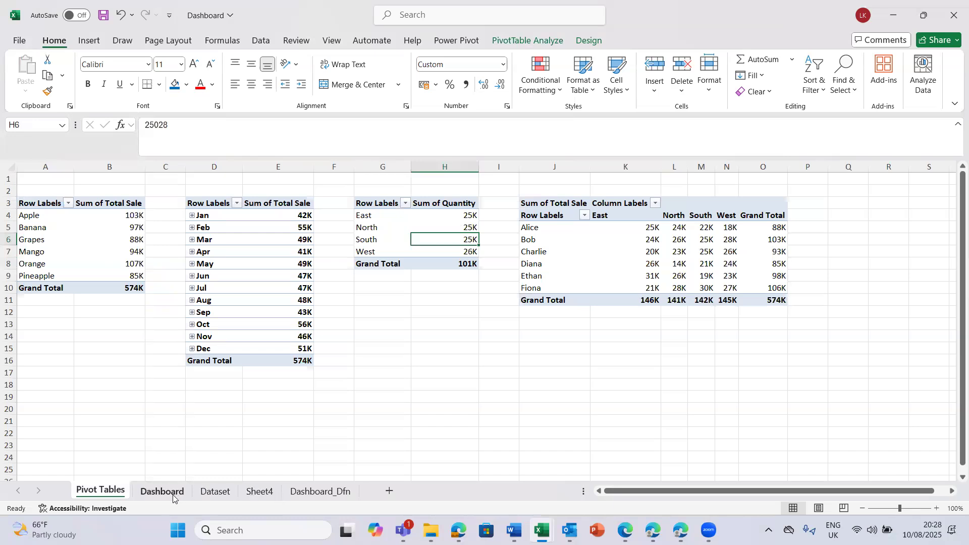
# - Review all four charts on the Dashboard sheet to see how they reflect the refreshed pivot data
pyautogui.click(173, 498)
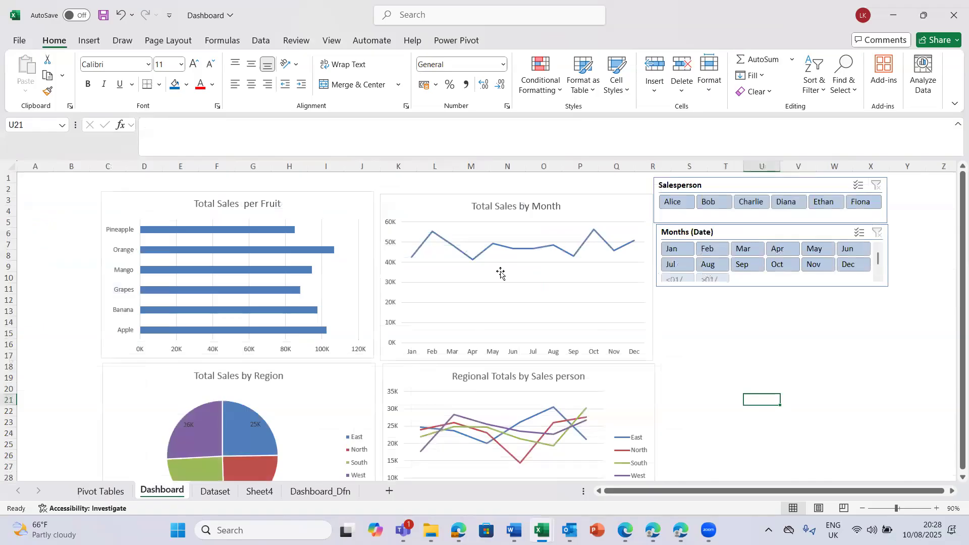
pyautogui.click(447, 305)
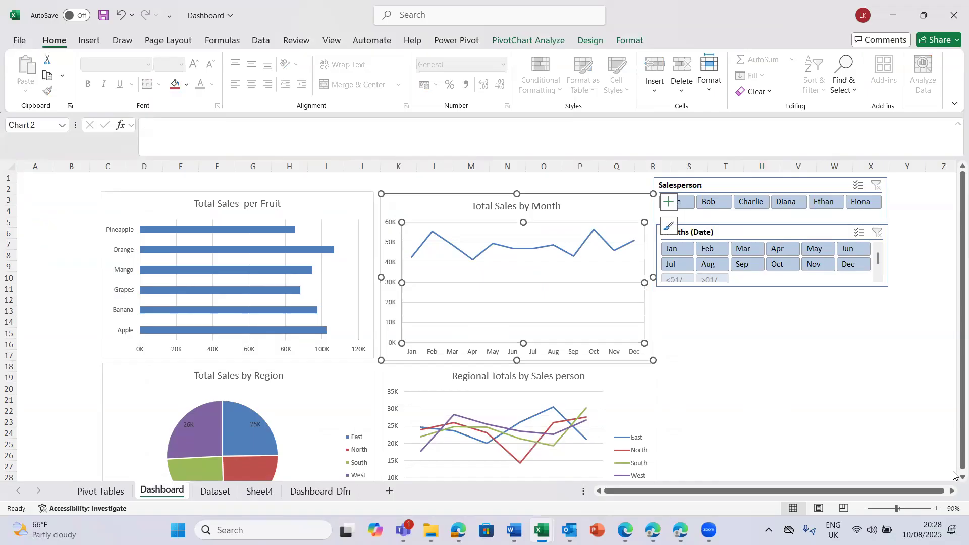
pyautogui.scroll(-1, 954, 479)
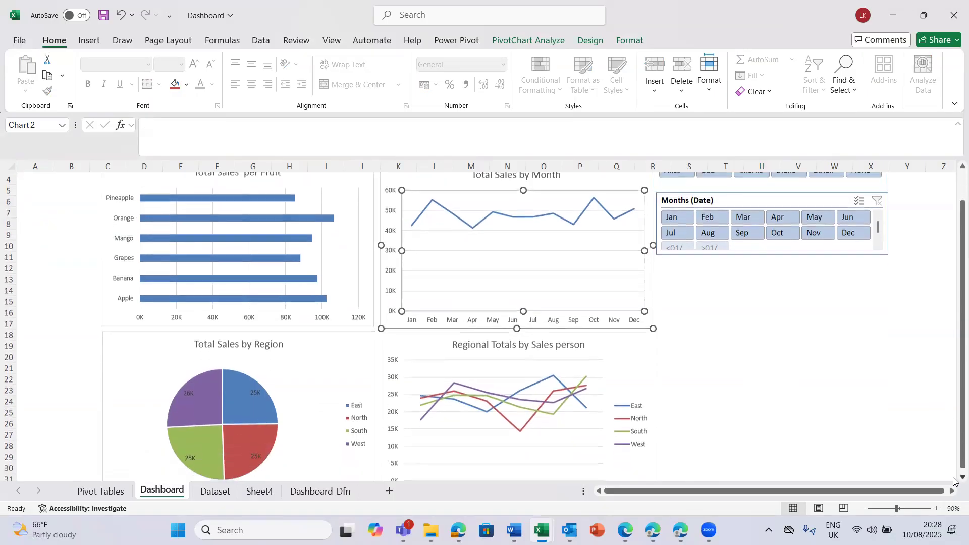
pyautogui.scroll(-1, 954, 482)
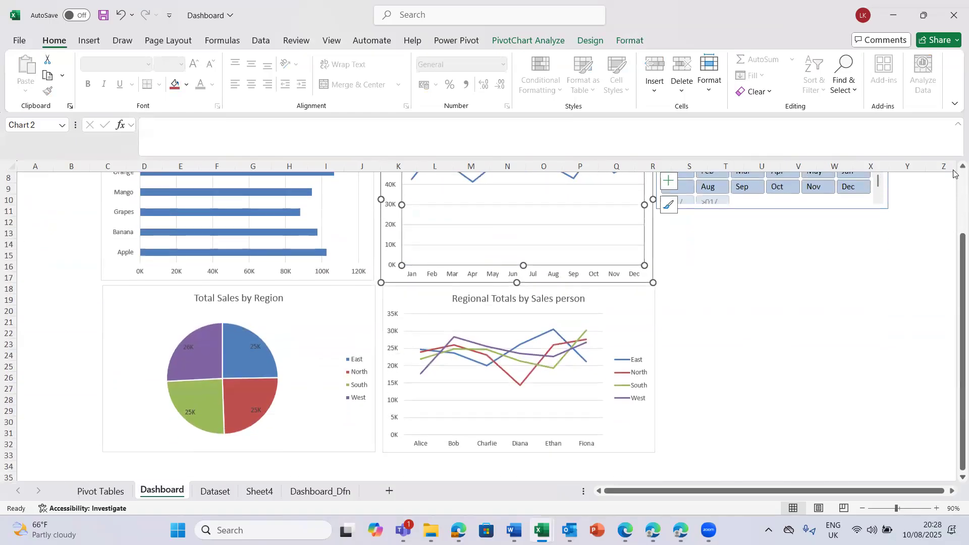
pyautogui.scroll(2, 953, 171)
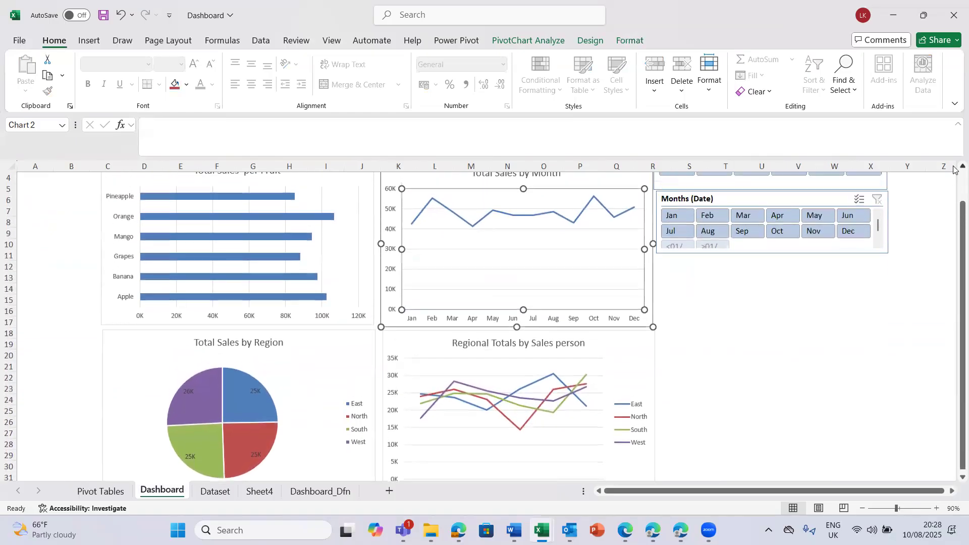
pyautogui.scroll(1, 954, 170)
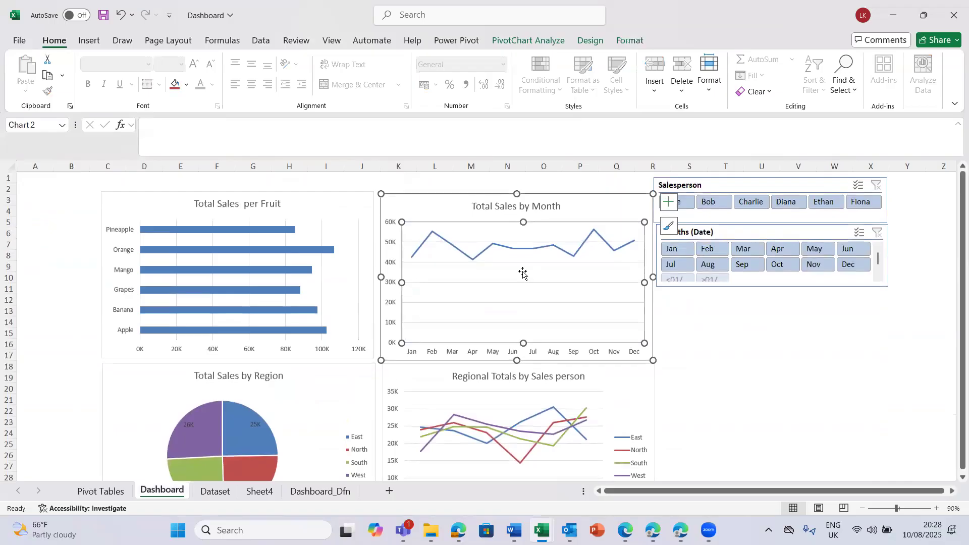
pyautogui.click(231, 292)
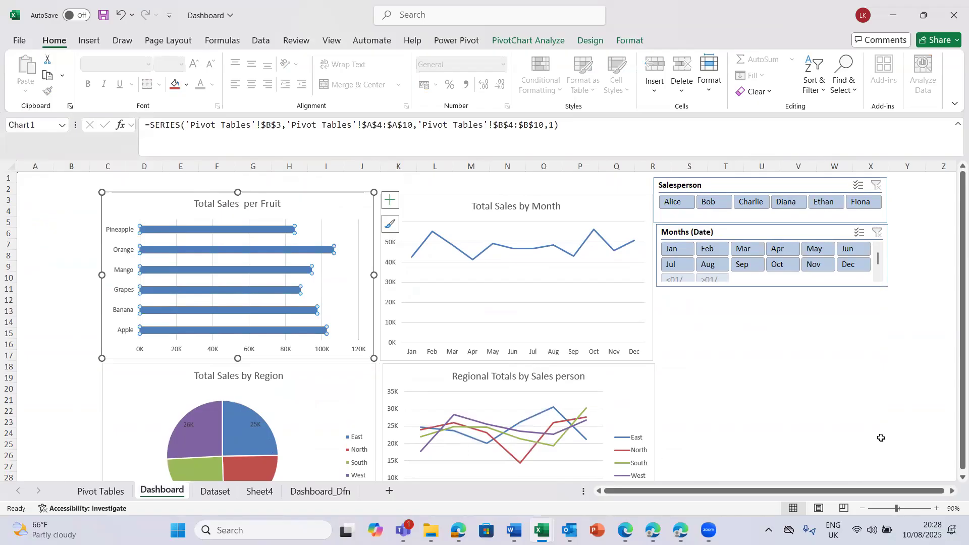
pyautogui.scroll(-3, 954, 483)
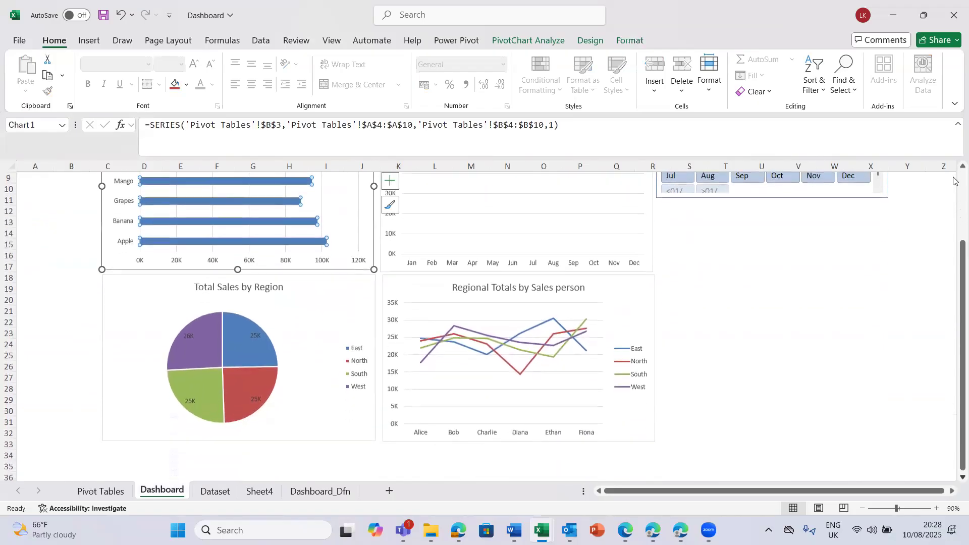
pyautogui.scroll(3, 954, 180)
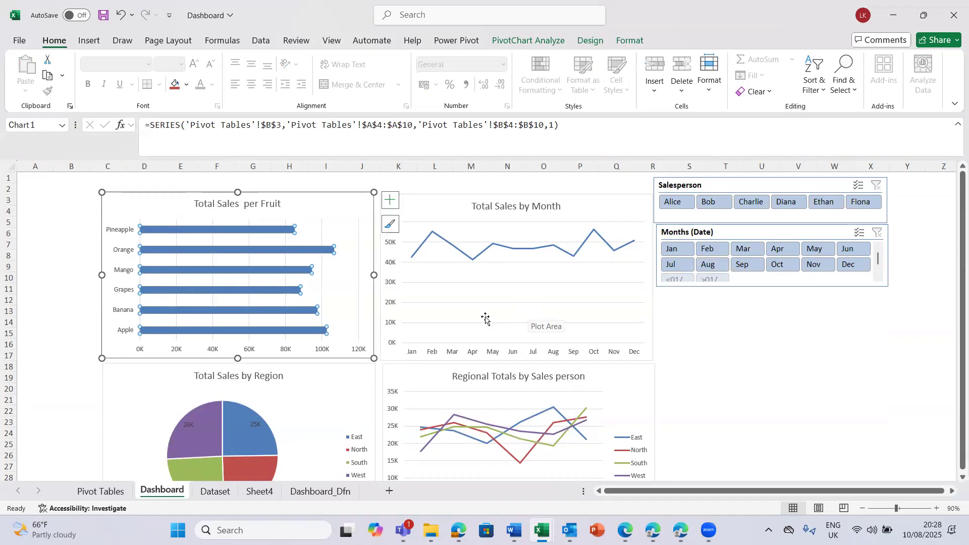
pyautogui.click(508, 291)
pyautogui.click(507, 291)
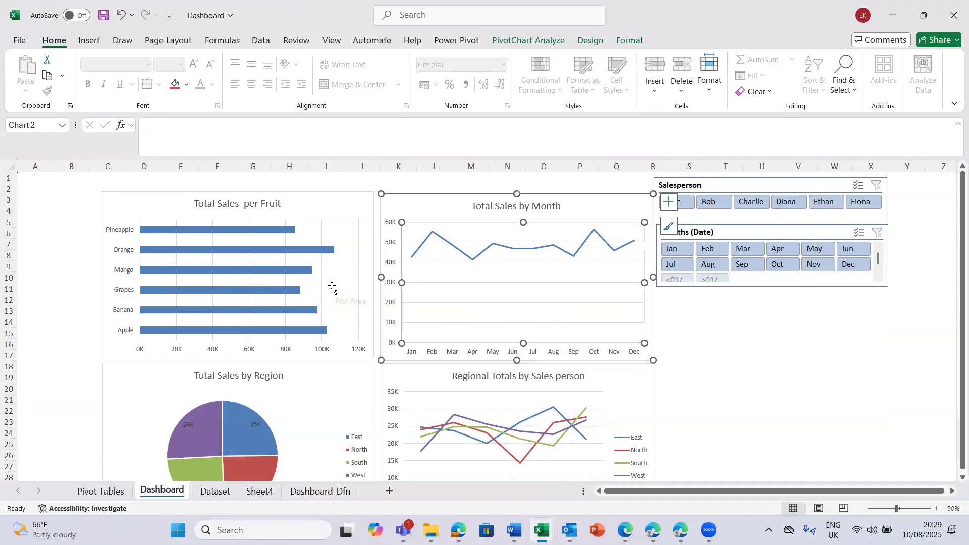
# - Compare the Pivot Tables and Dashboard sheets, and check the first dates in the Dataset sheet's Date column
pyautogui.click(101, 492)
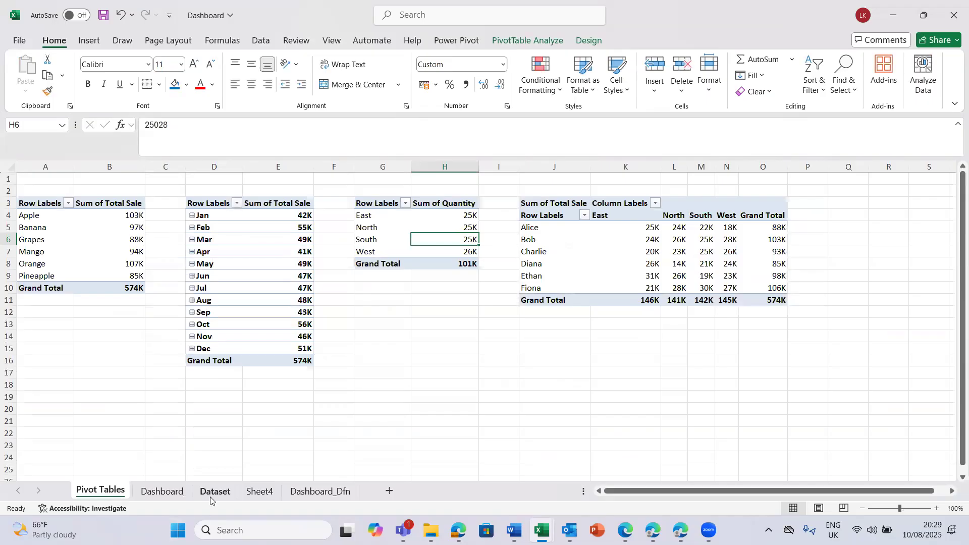
pyautogui.click(164, 492)
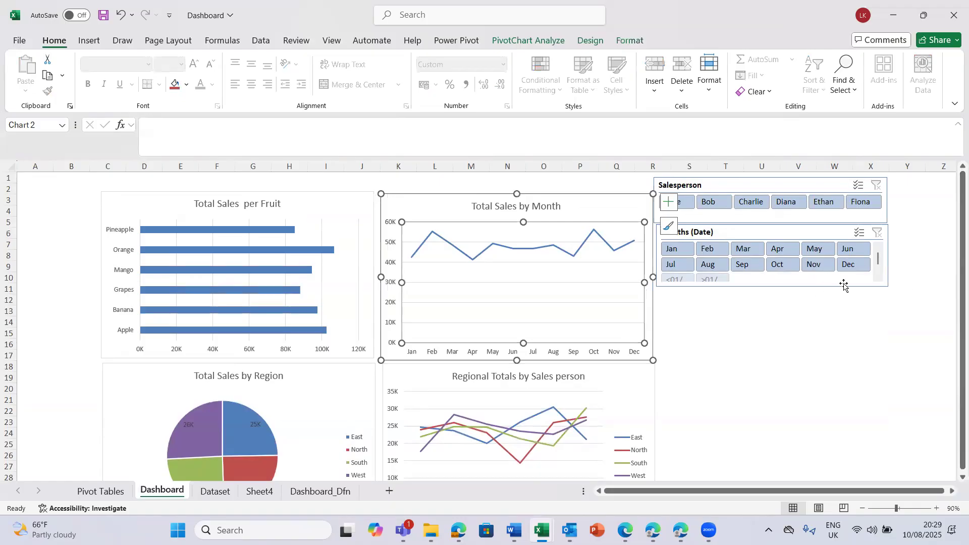
pyautogui.moveTo(954, 229); pyautogui.dragTo(954, 236)
pyautogui.click(94, 492)
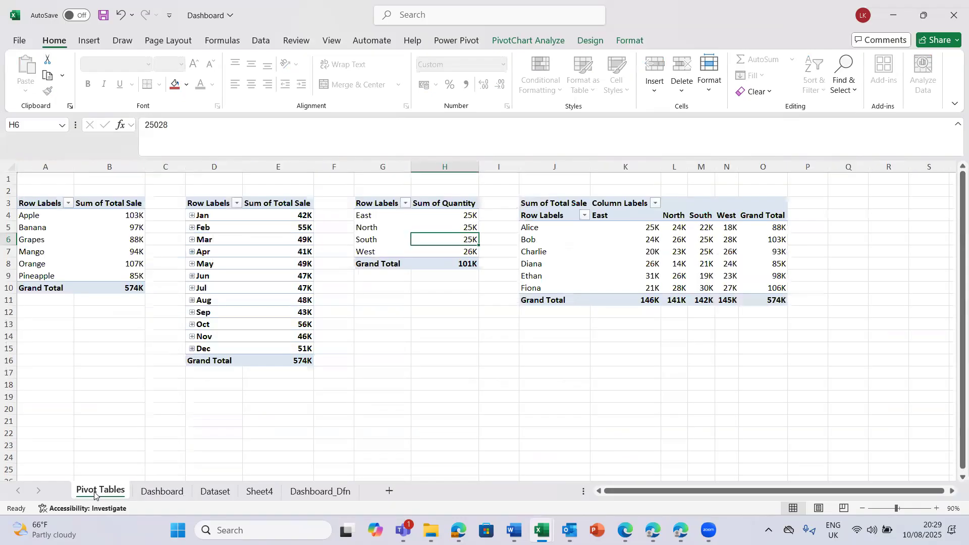
pyautogui.click(215, 492)
pyautogui.click(342, 398)
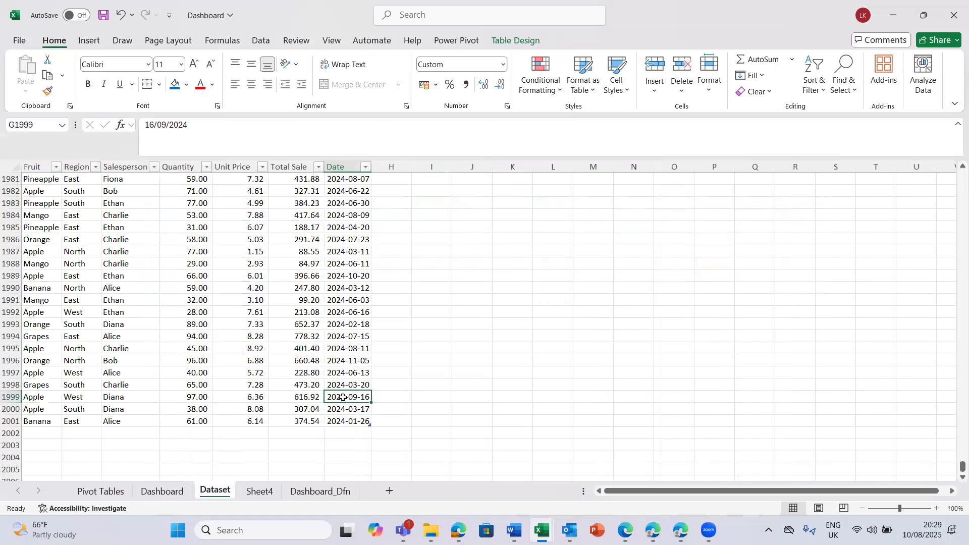
pyautogui.hotkey('ctrl', 'Up')
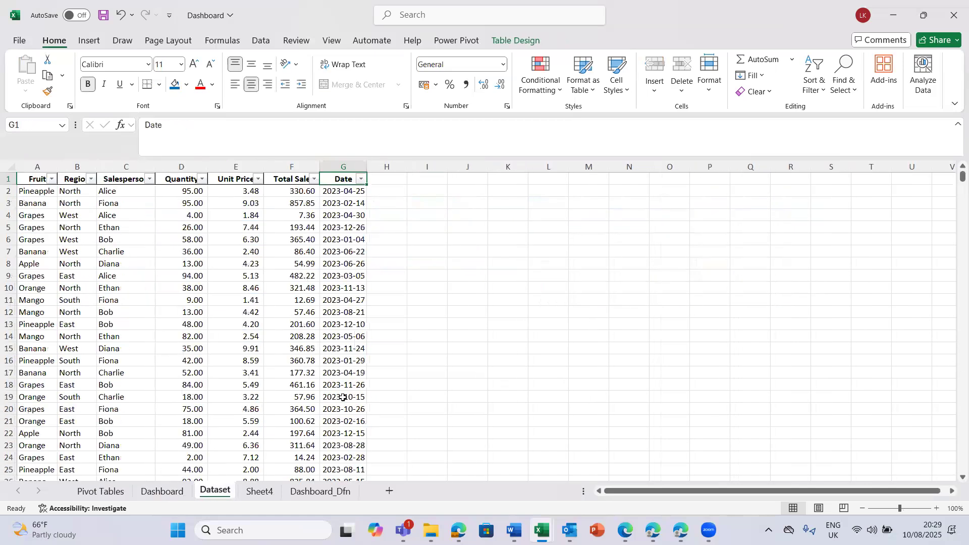
pyautogui.press('Down')
pyautogui.press('Down')
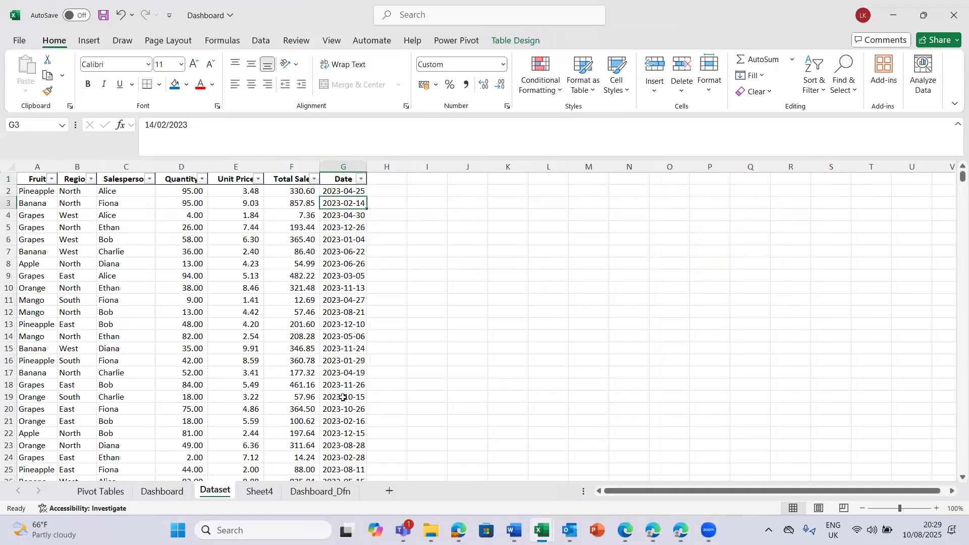
# - Look at the 2024 source rows on Sheet4 and view the chart element options of the dashboard's Total Sales by Month chart
pyautogui.click(252, 495)
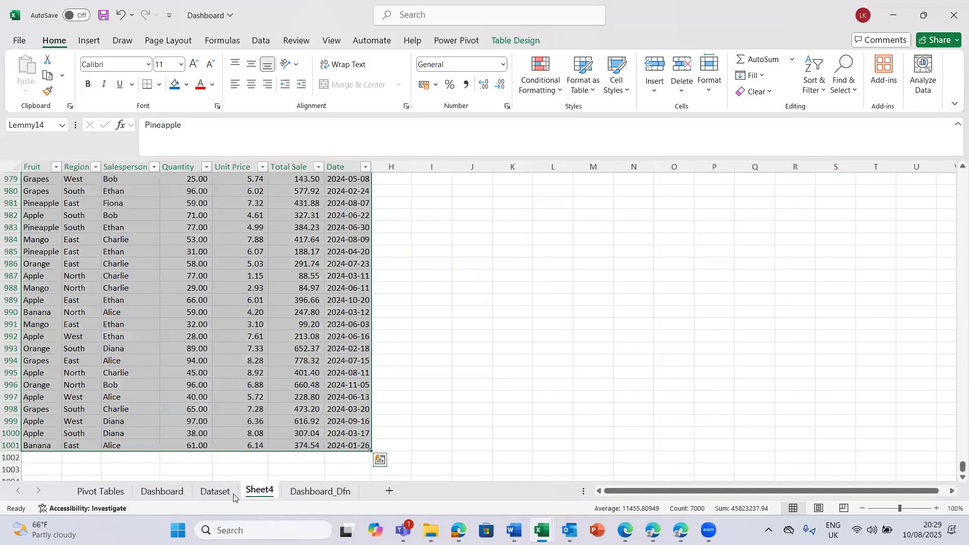
pyautogui.click(211, 493)
pyautogui.click(162, 492)
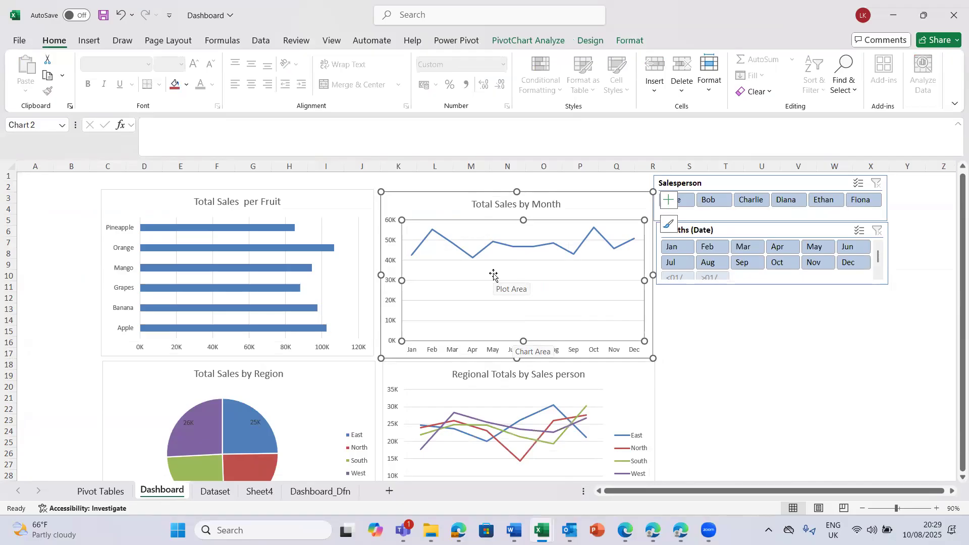
pyautogui.click(669, 203)
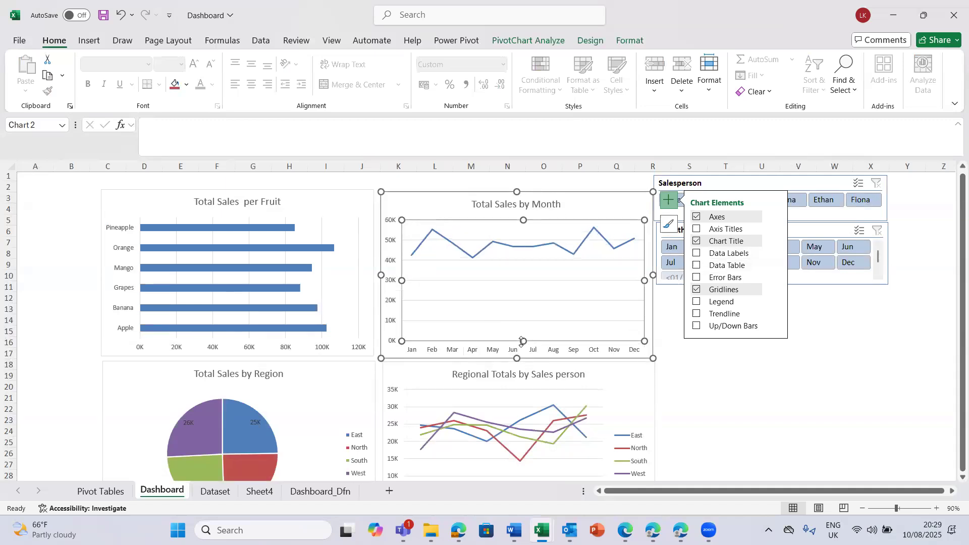
pyautogui.click(687, 385)
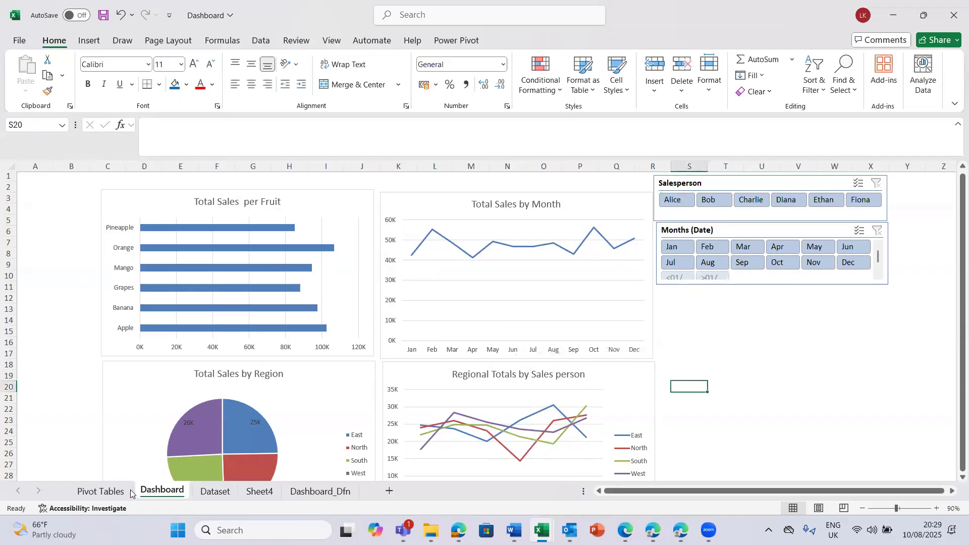
# - Follow the Dataset's Date column to the first empty row below the table and return to the Total Sales by Month chart
pyautogui.click(216, 491)
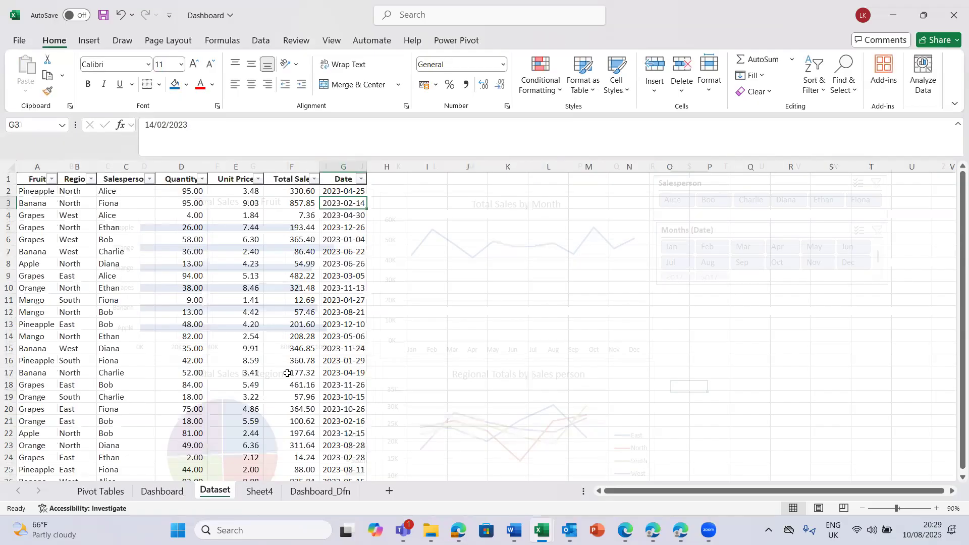
pyautogui.click(331, 224)
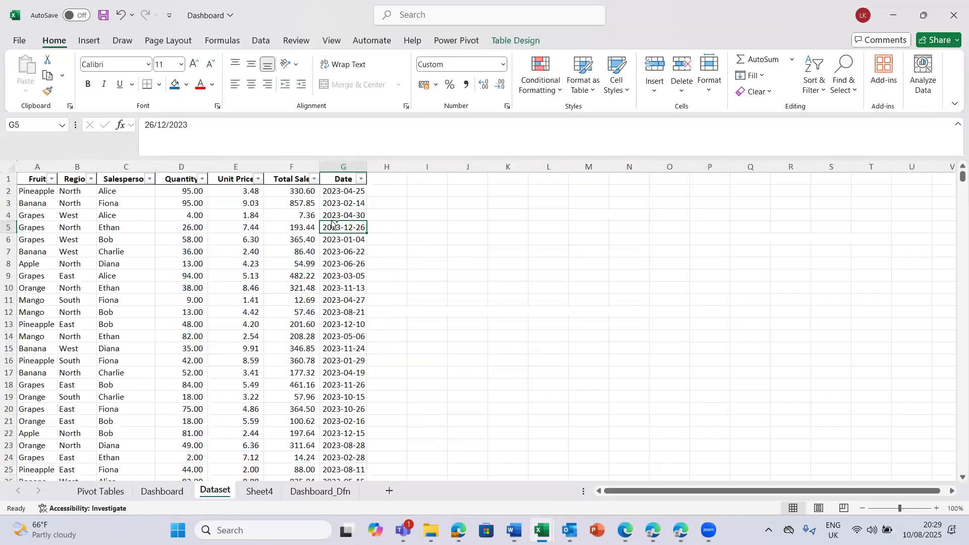
pyautogui.hotkey('ctrl', 'Down')
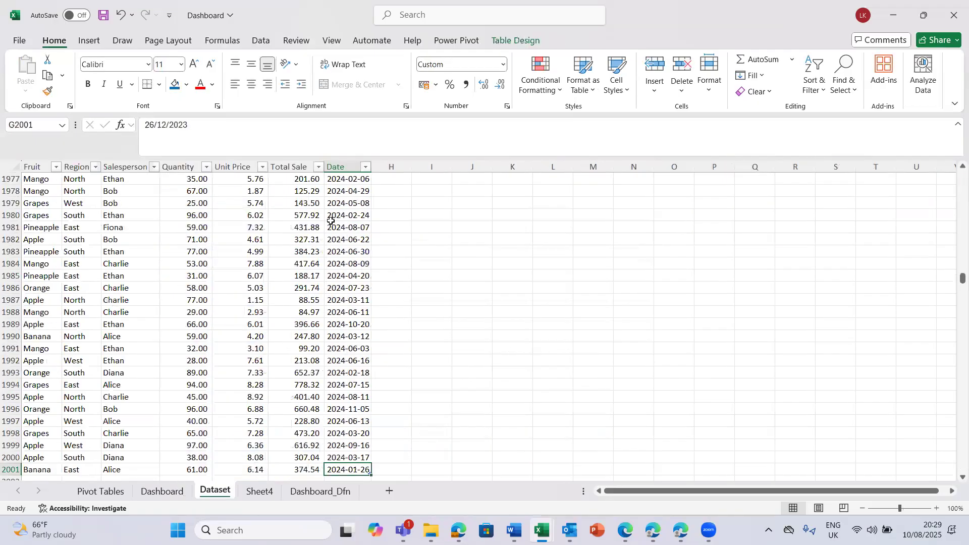
pyautogui.press('Down')
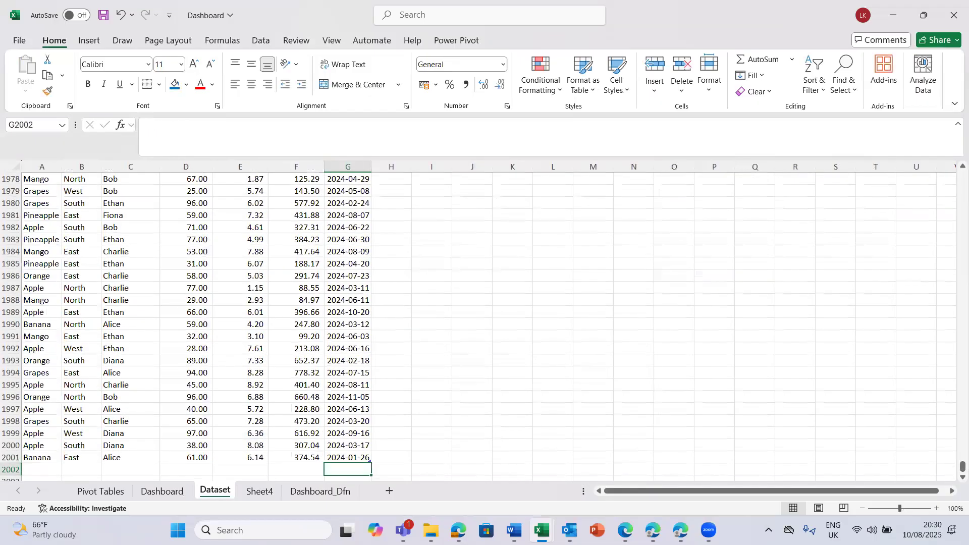
pyautogui.click(169, 497)
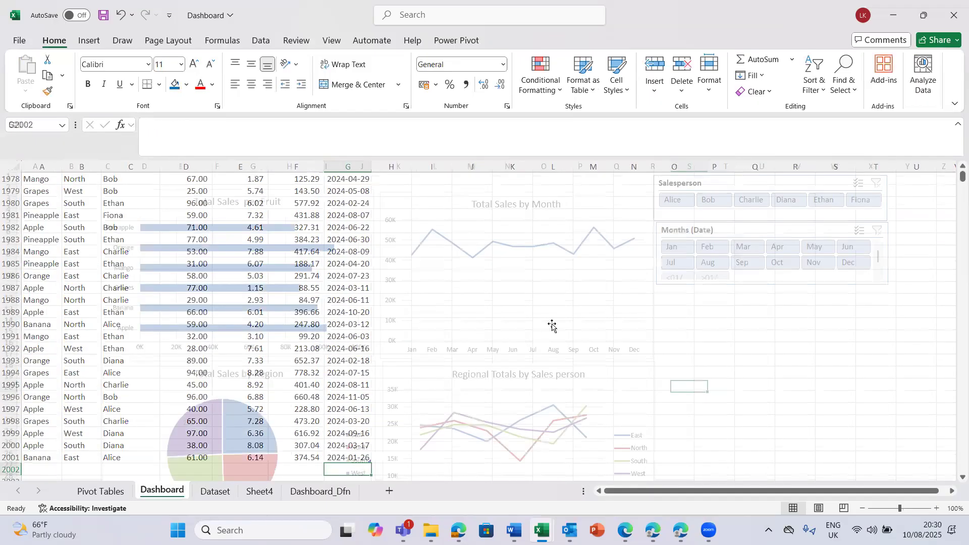
pyautogui.click(546, 274)
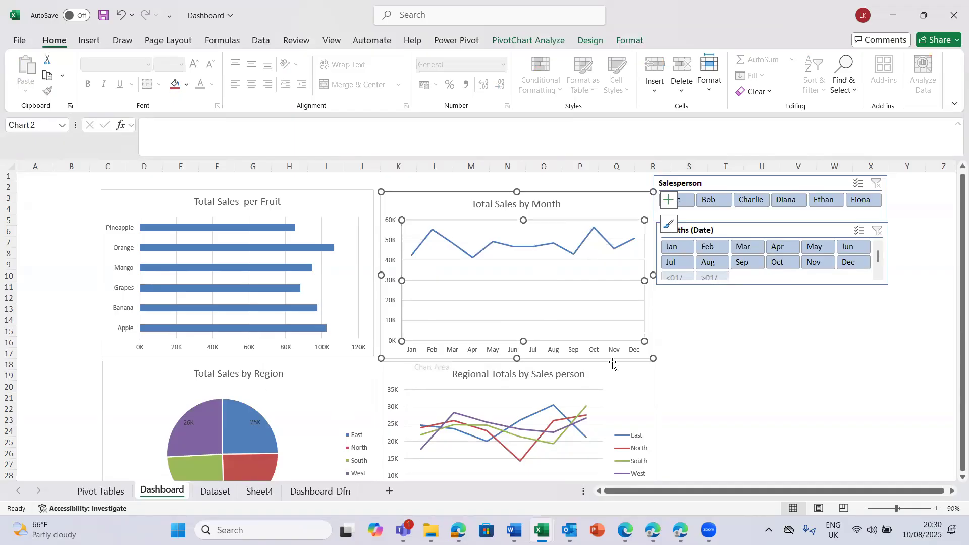
# - Show the field list of the monthly sales pivot on the Pivot Tables sheet and look through its available fields
pyautogui.click(107, 492)
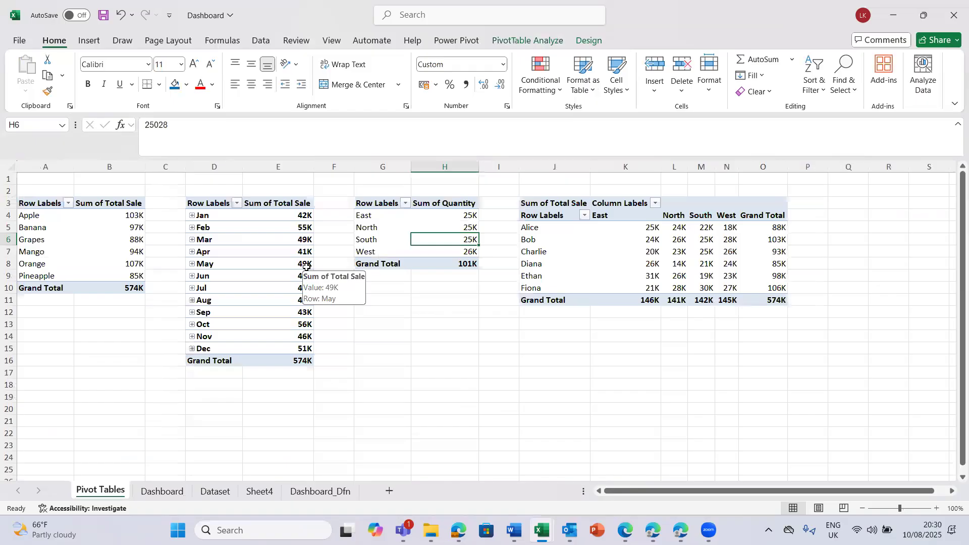
pyautogui.click(257, 270)
pyautogui.click(230, 263)
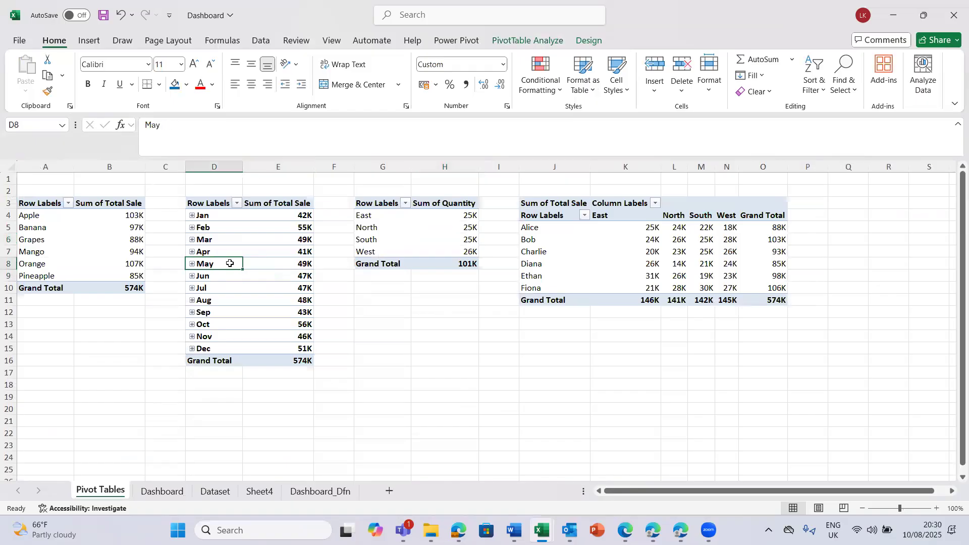
pyautogui.click(533, 43)
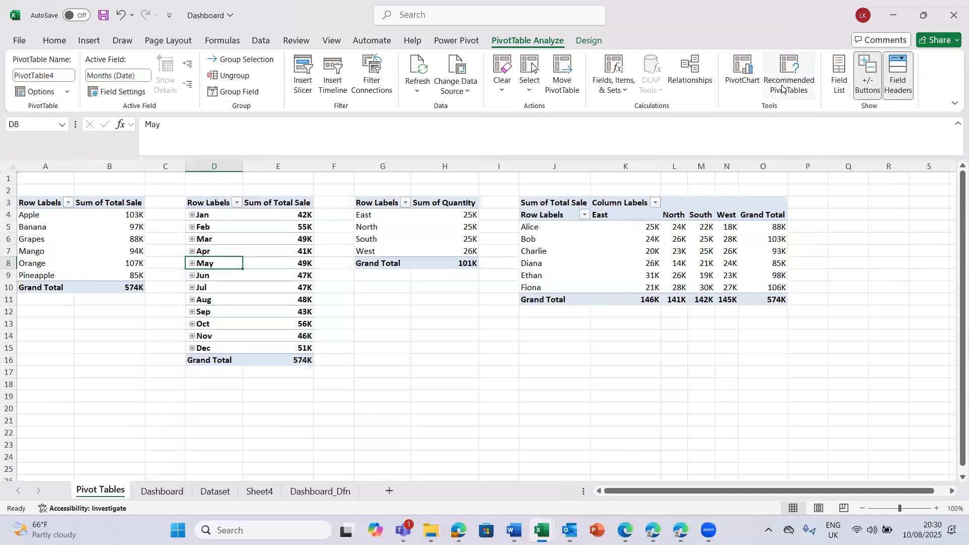
pyautogui.click(839, 76)
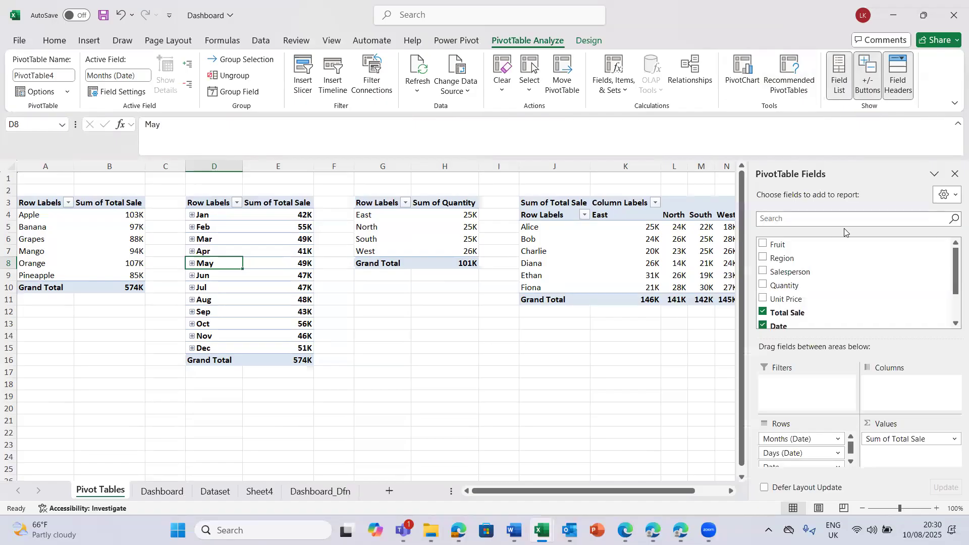
pyautogui.click(954, 323)
pyautogui.click(954, 324)
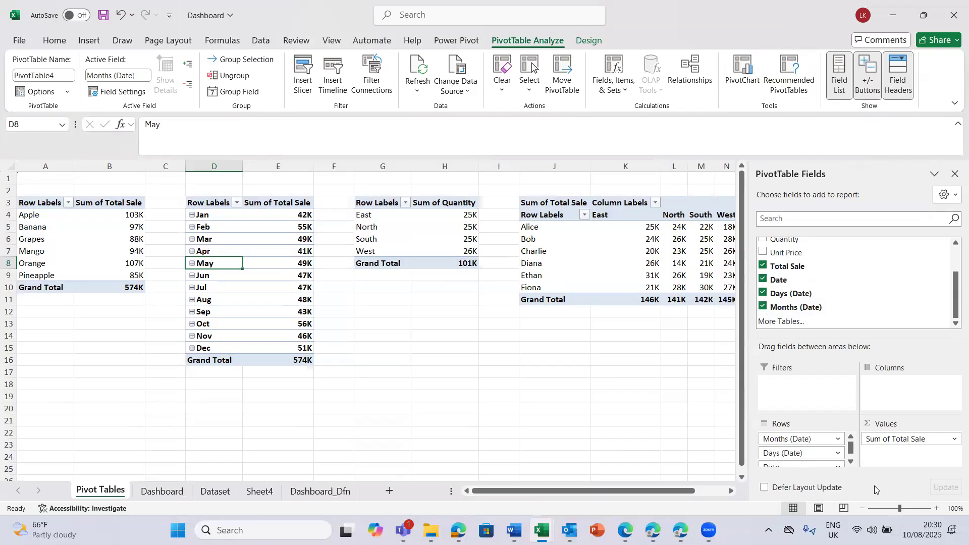
# - Examine the Rows area of the monthly pivot, viewing the field options of Date and Months (Date) without applying any
pyautogui.scroll(-1, 845, 460)
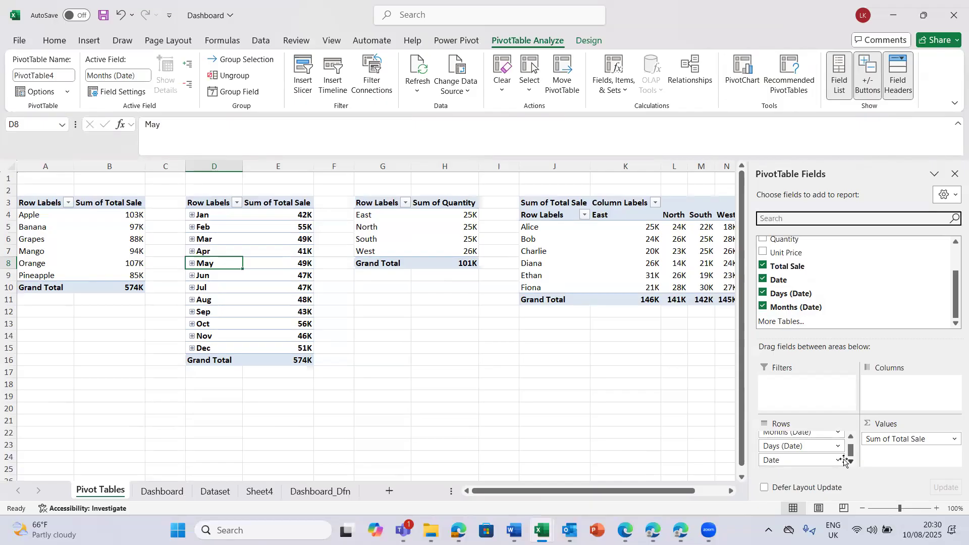
pyautogui.click(839, 460)
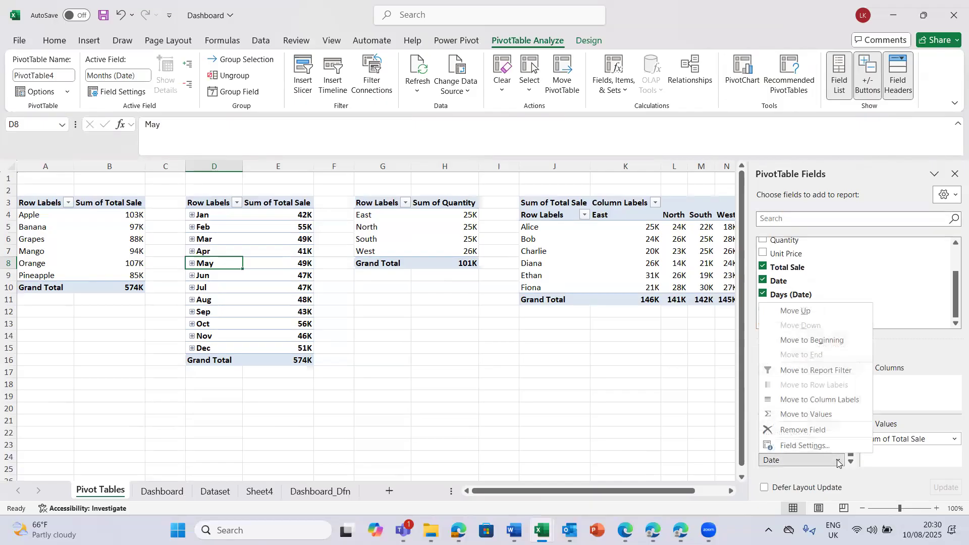
pyautogui.click(838, 462)
pyautogui.click(838, 461)
pyautogui.click(838, 462)
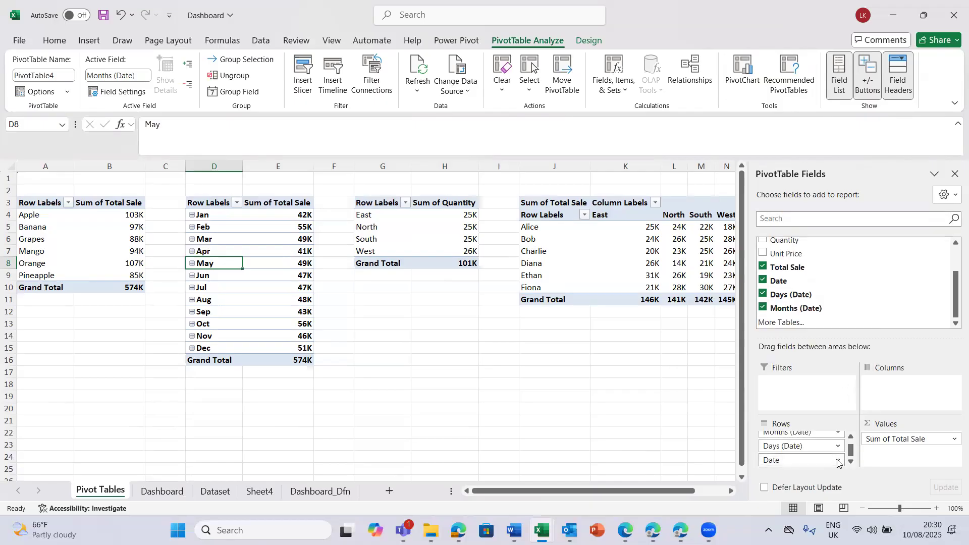
pyautogui.click(851, 437)
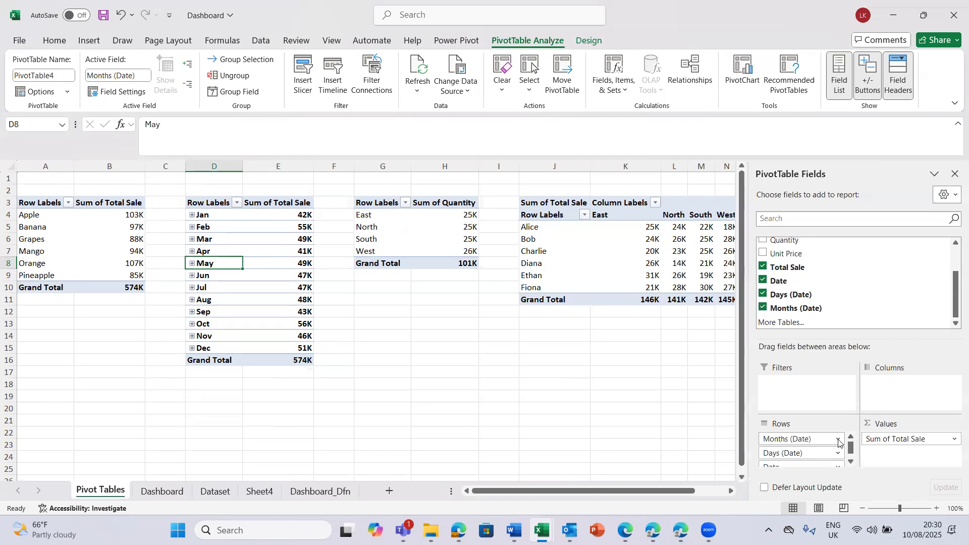
pyautogui.click(839, 441)
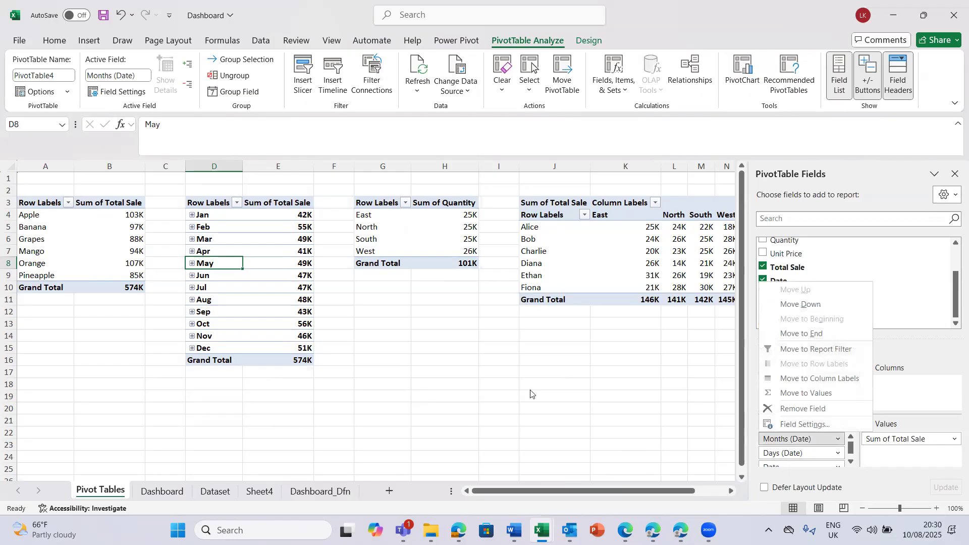
pyautogui.click(433, 386)
# - Expand June in the monthly sales pivot to view its daily breakdown, and collapse it again
pyautogui.click(254, 318)
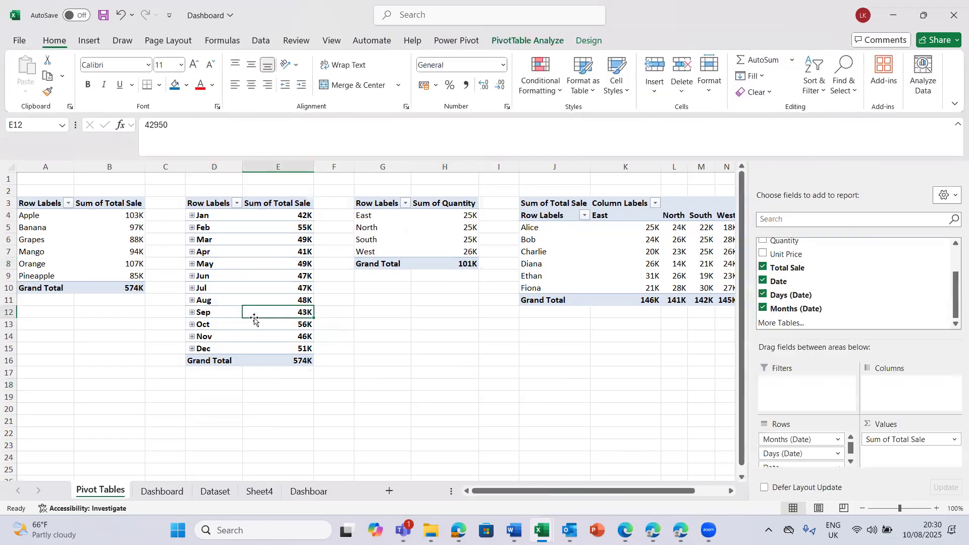
pyautogui.click(191, 275)
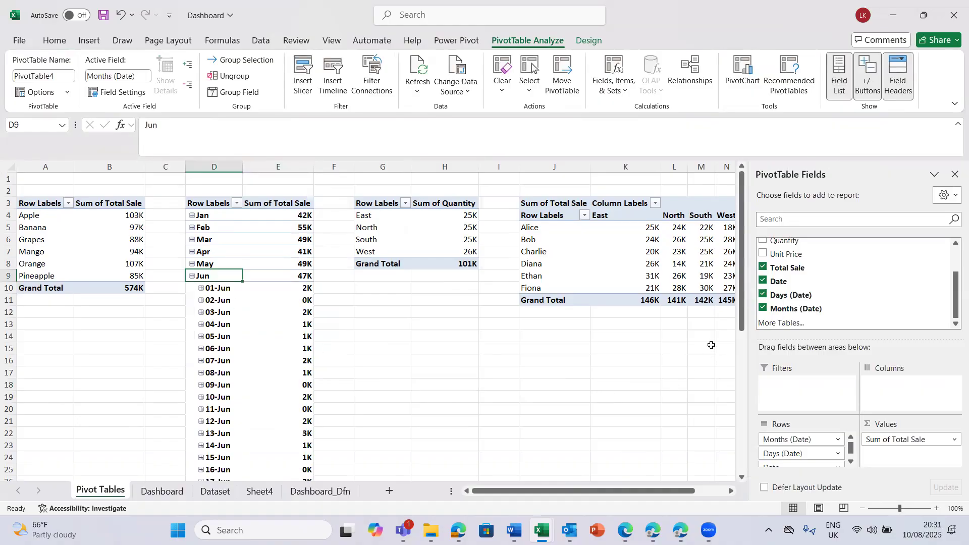
pyautogui.moveTo(745, 329); pyautogui.dragTo(790, 326)
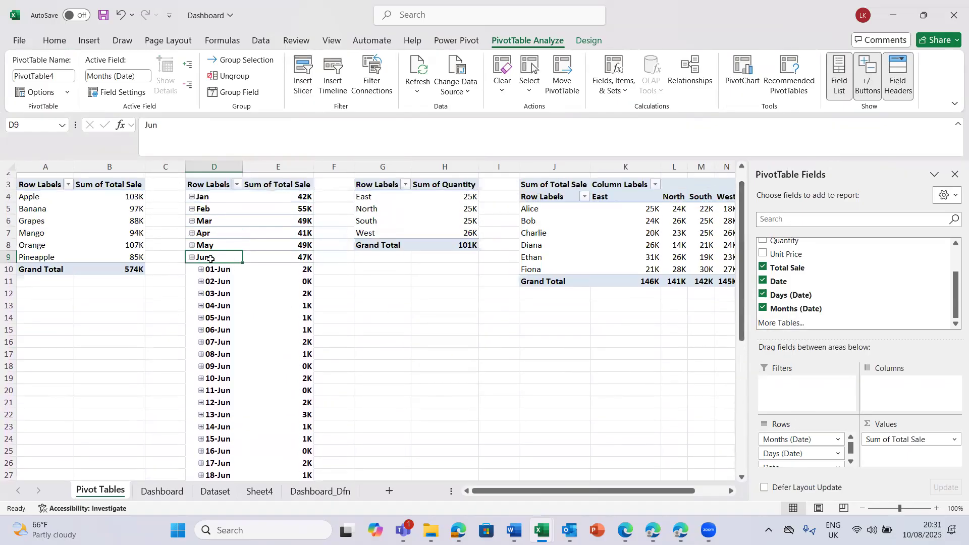
pyautogui.click(193, 258)
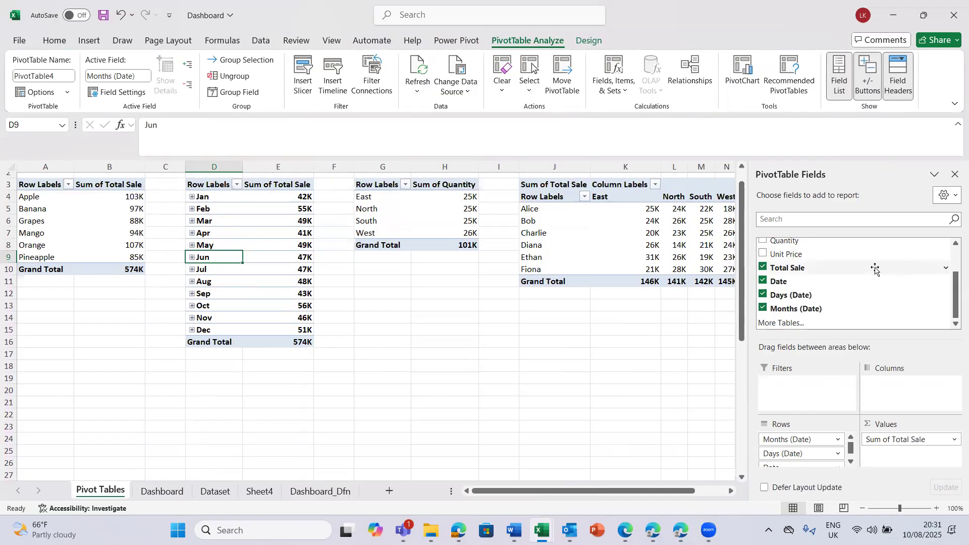
# - Look through the monthly pivot's whole field list for the date fields it offers
pyautogui.click(955, 243)
pyautogui.click(955, 243)
pyautogui.click(955, 244)
pyautogui.click(955, 243)
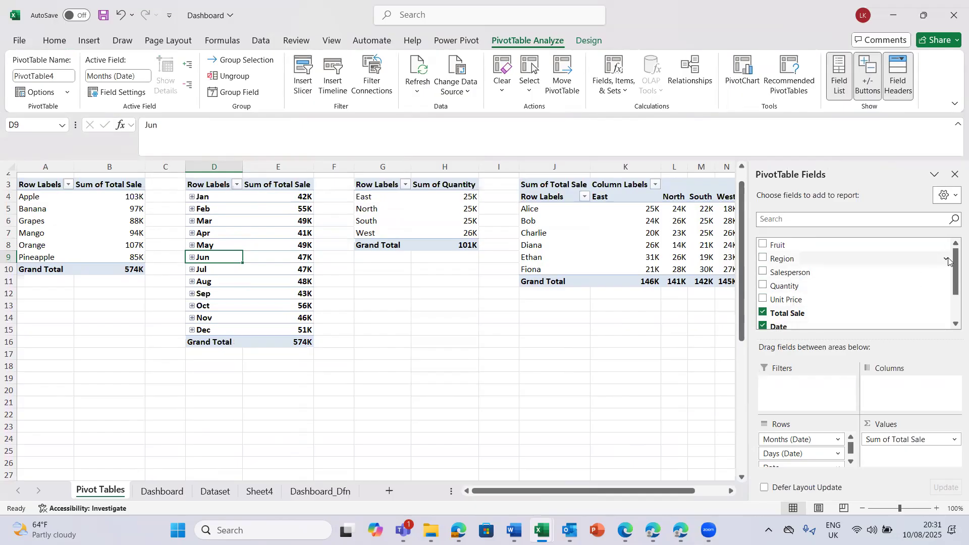
pyautogui.click(955, 324)
pyautogui.click(955, 324)
pyautogui.click(955, 325)
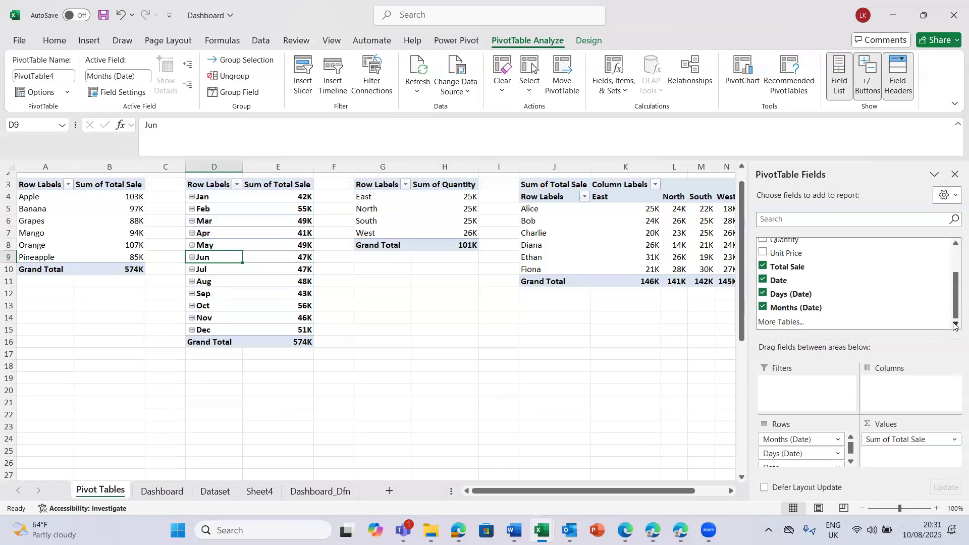
pyautogui.click(955, 243)
pyautogui.click(955, 244)
pyautogui.click(954, 244)
pyautogui.click(955, 244)
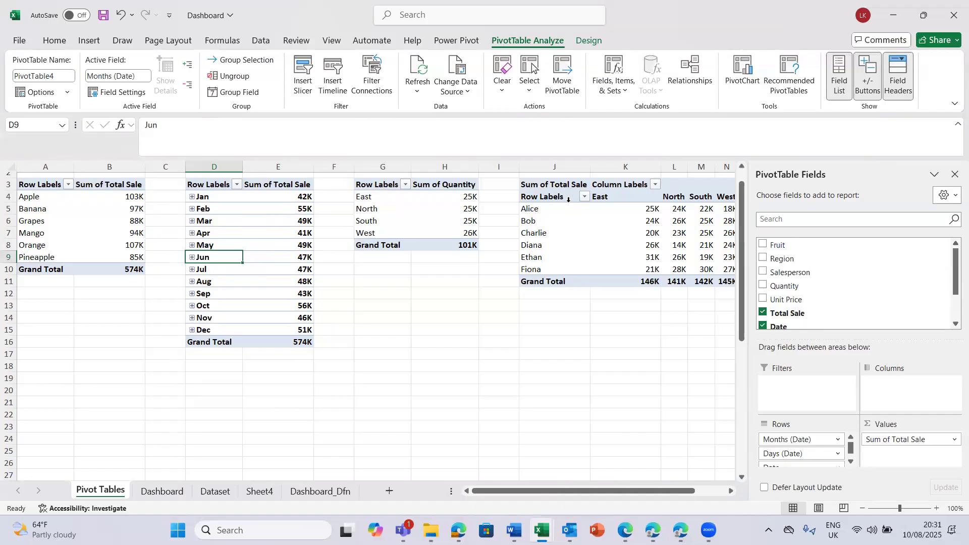
# - Check the dates in the last rows of the Dataset table against the date grouping on the Pivot Tables sheet
pyautogui.click(226, 494)
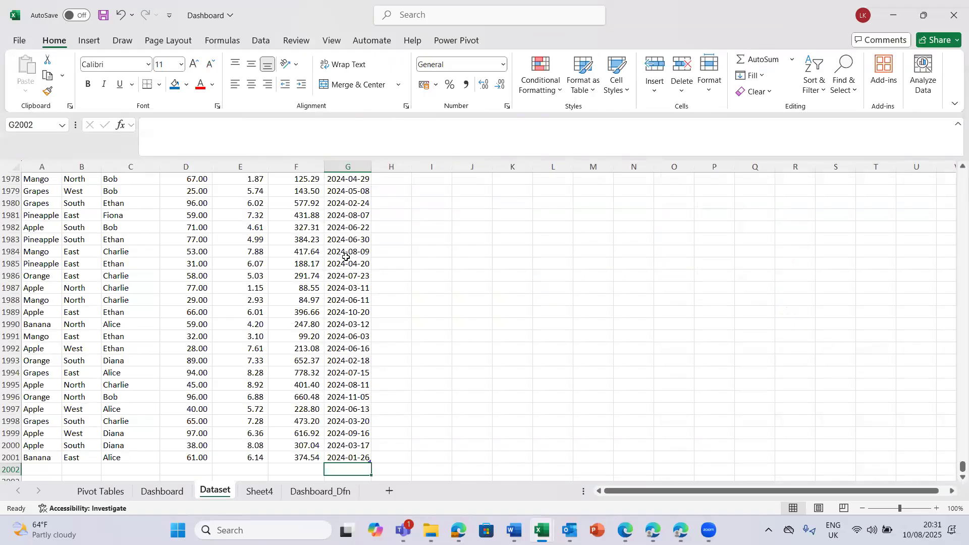
pyautogui.click(347, 333)
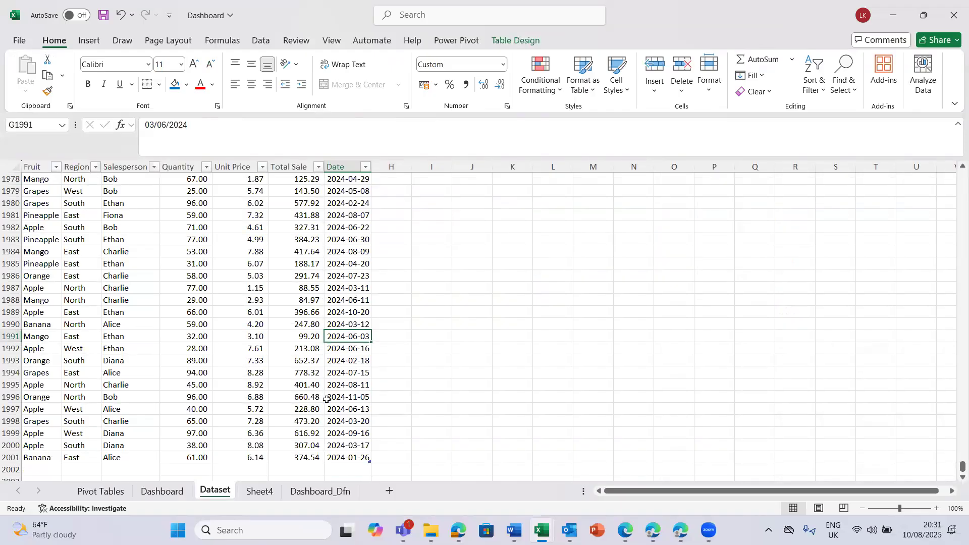
pyautogui.click(102, 492)
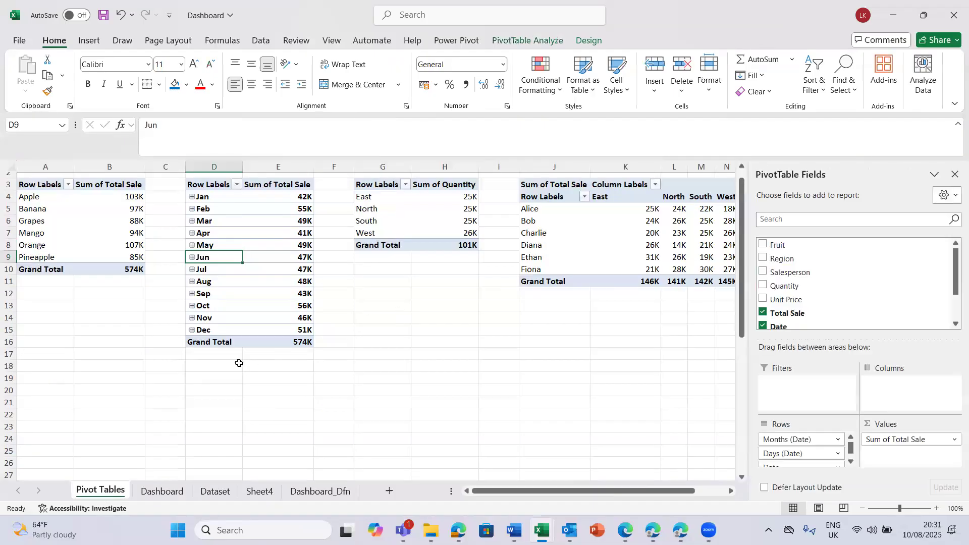
pyautogui.click(297, 496)
pyautogui.click(216, 492)
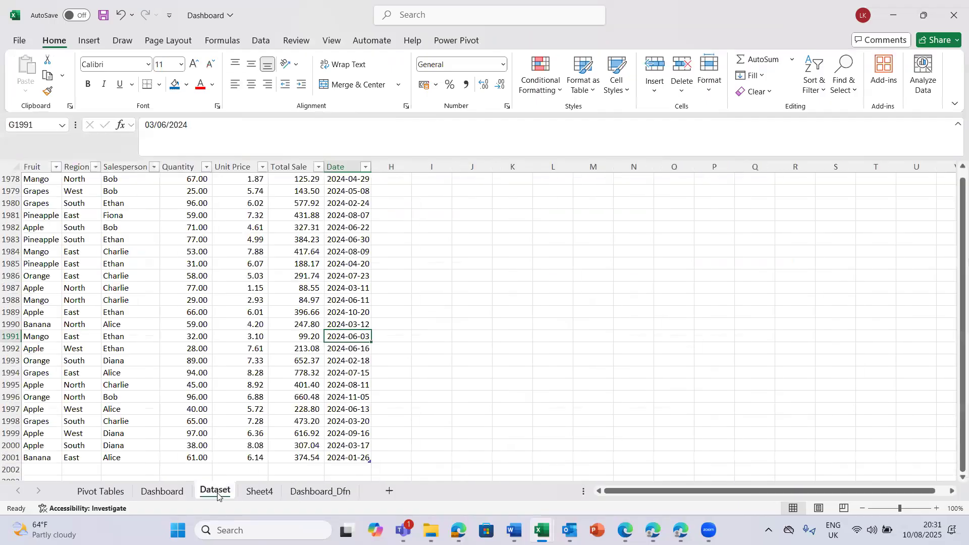
# - Return to the Dashboard sheet, close the PivotChart field list and zoom the sheet out to 80%
pyautogui.click(162, 492)
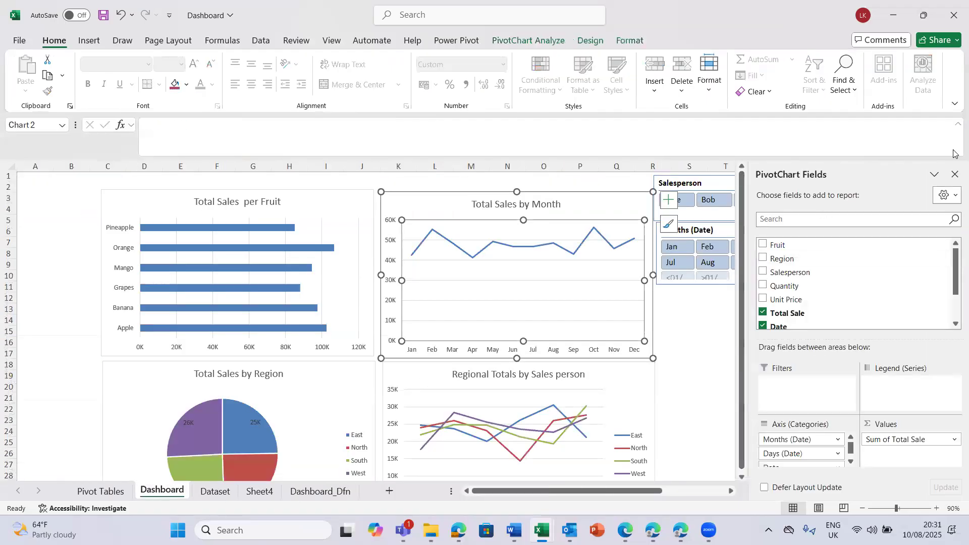
pyautogui.click(955, 174)
pyautogui.click(749, 467)
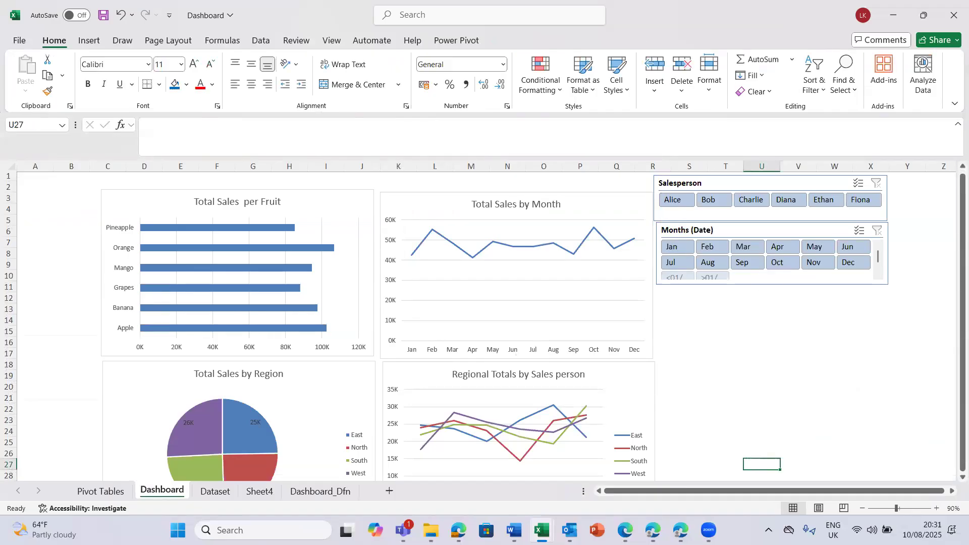
pyautogui.click(862, 508)
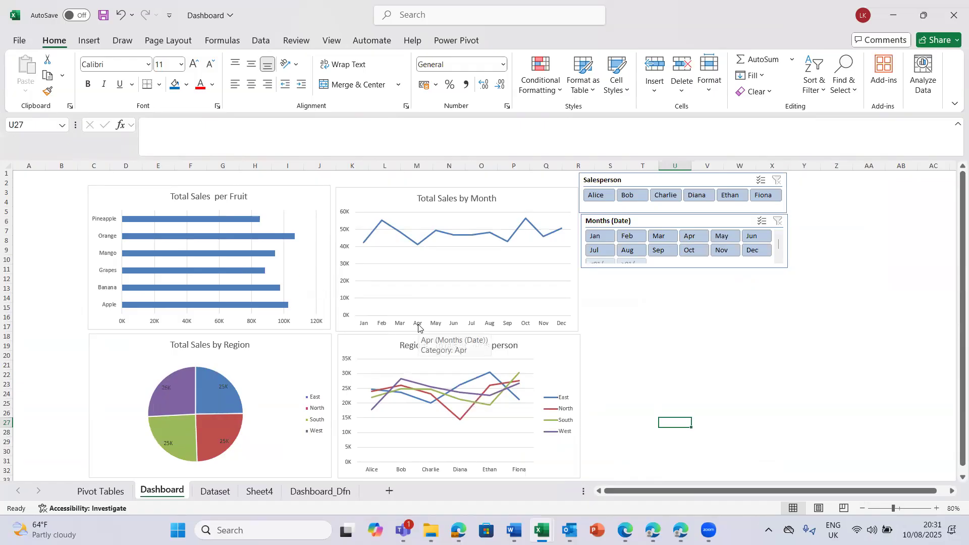
# - Filter the dashboard charts with the Salesperson slicer, first by the second salesperson and after that by the fourth
pyautogui.click(431, 376)
pyautogui.click(423, 294)
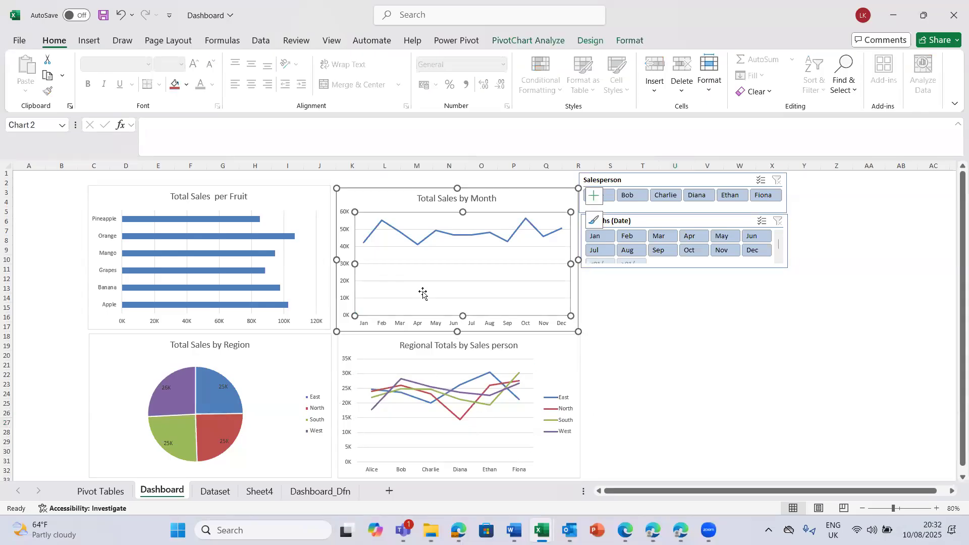
pyautogui.moveTo(228, 402)
pyautogui.click(626, 196)
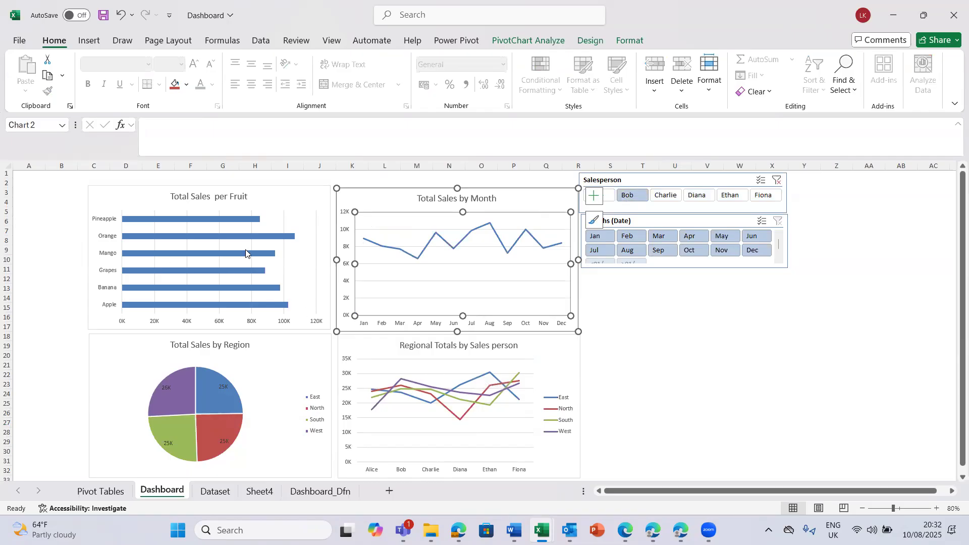
pyautogui.click(767, 306)
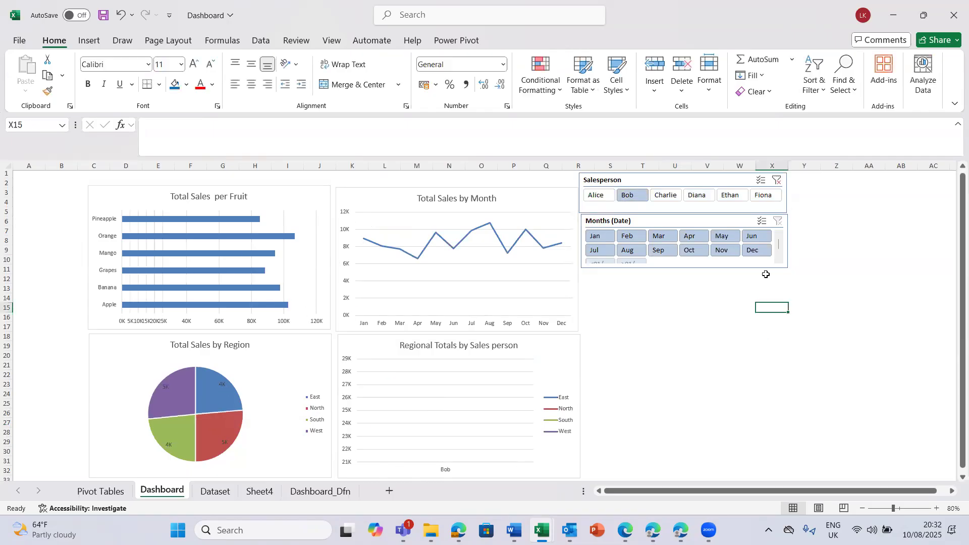
pyautogui.click(696, 196)
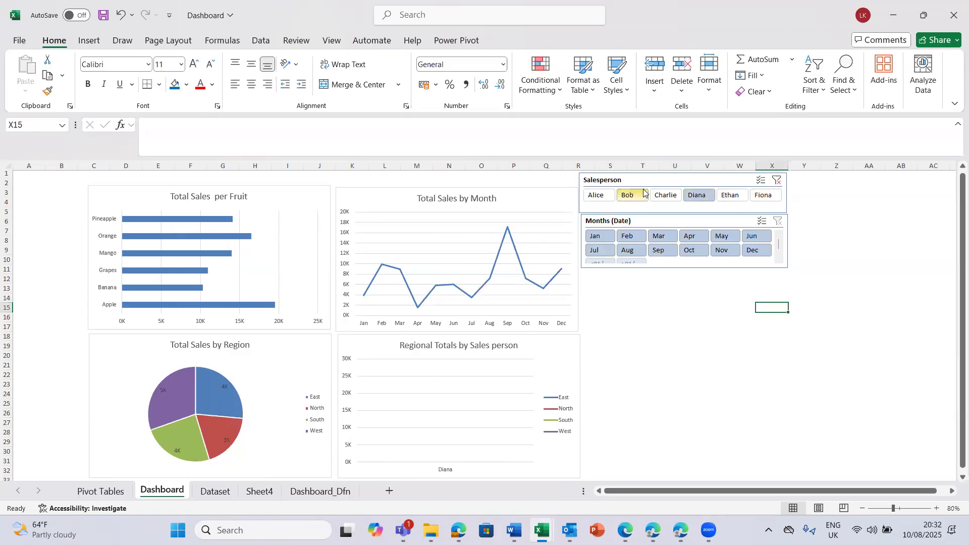
# - Filter the dashboard to Apr, switch the Salesperson slicer to the fifth salesperson, and change the month to May
pyautogui.click(691, 237)
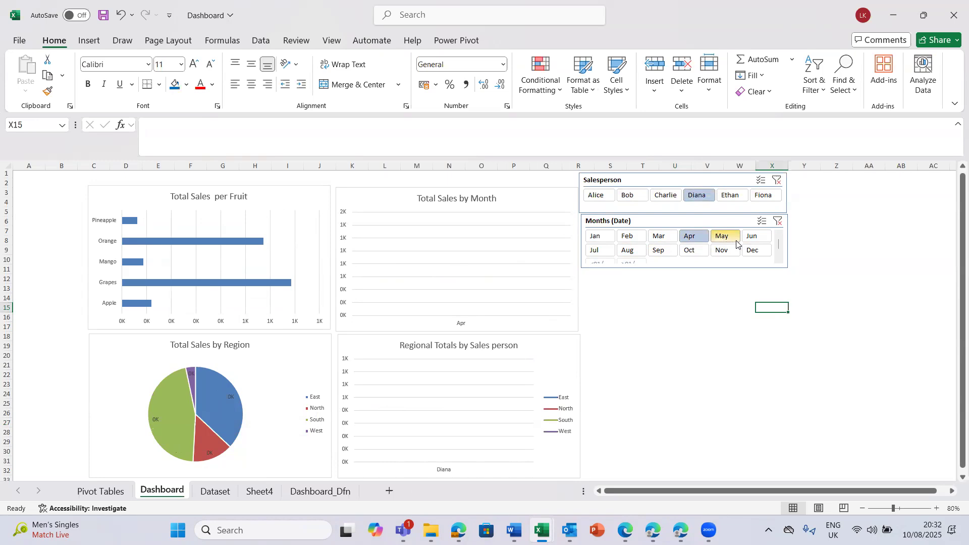
pyautogui.click(732, 196)
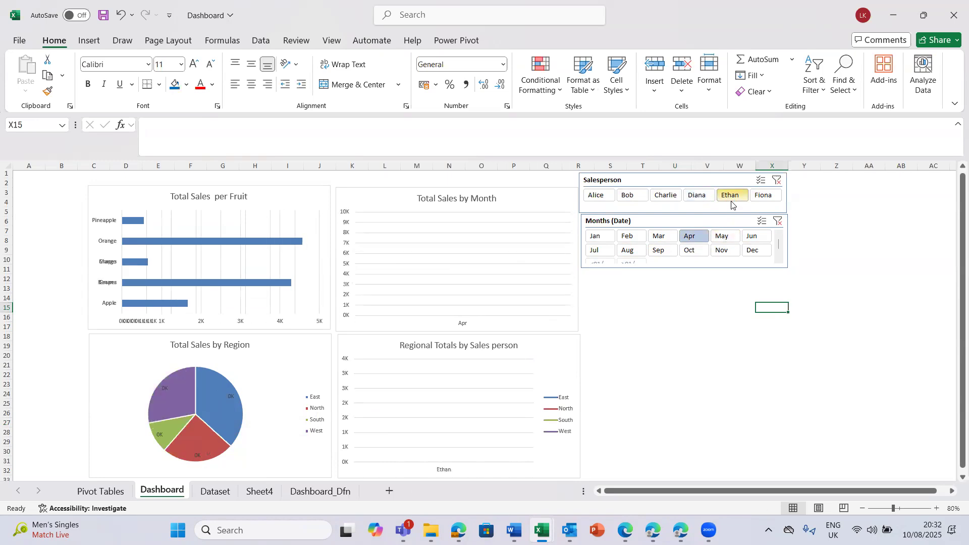
pyautogui.click(726, 237)
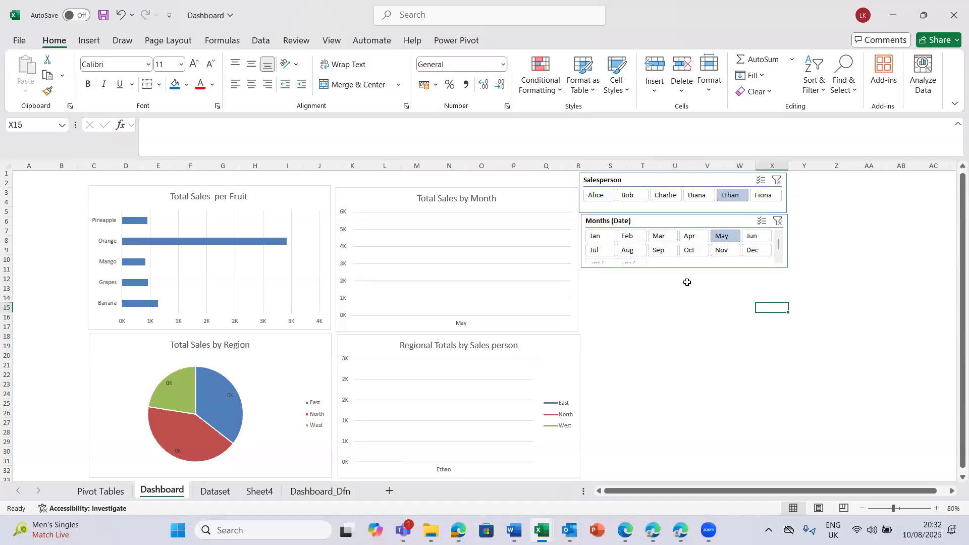
# - Clear the filters of the Months (Date) and Salesperson slicers and return to the Pivot Tables sheet
pyautogui.click(784, 216)
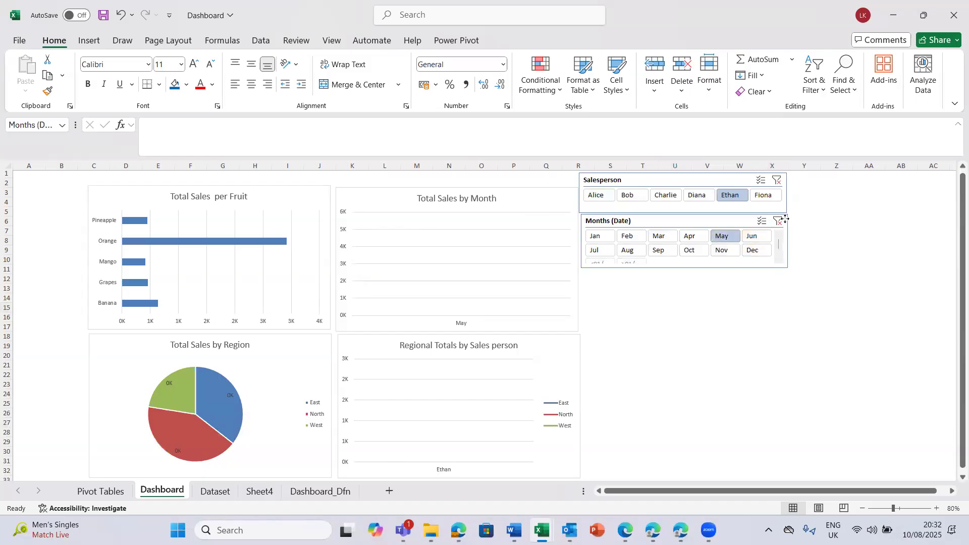
pyautogui.click(778, 221)
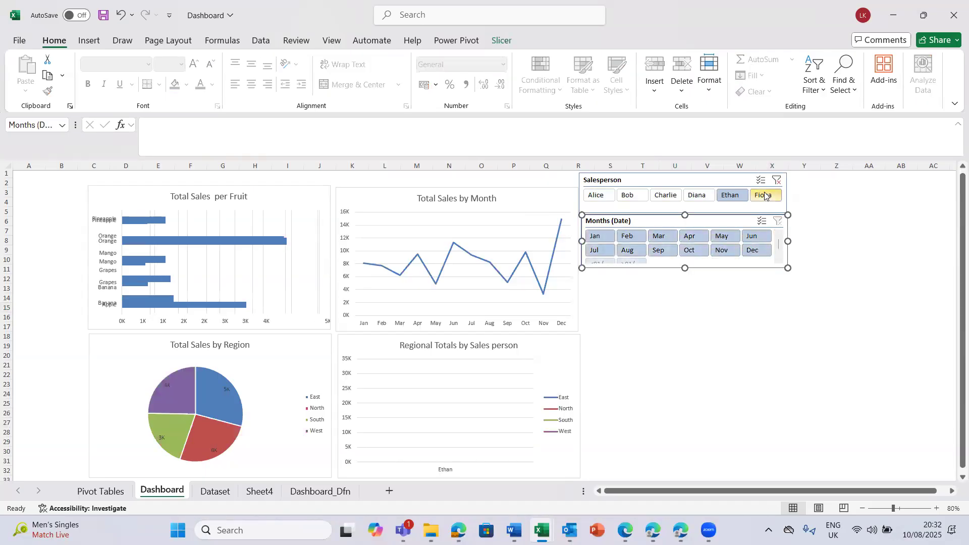
pyautogui.click(776, 181)
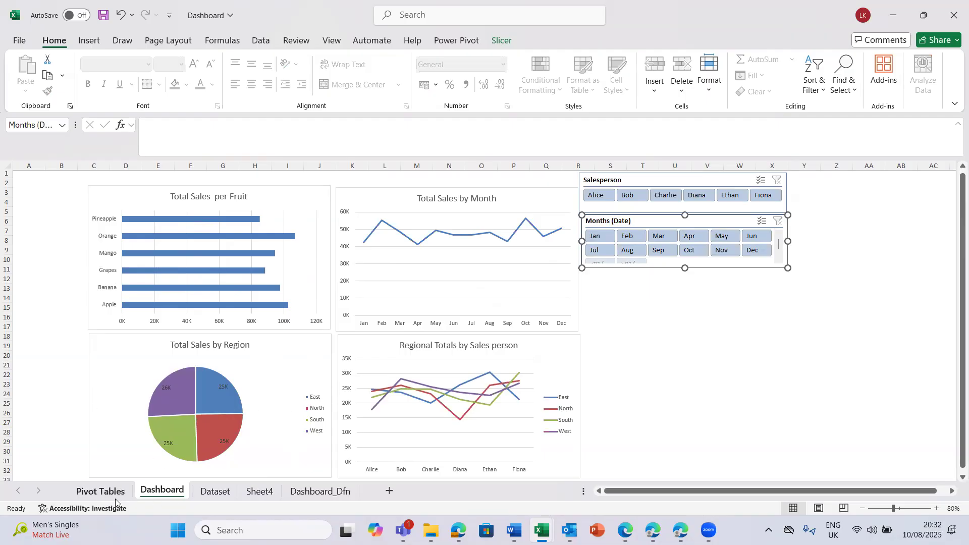
pyautogui.click(102, 495)
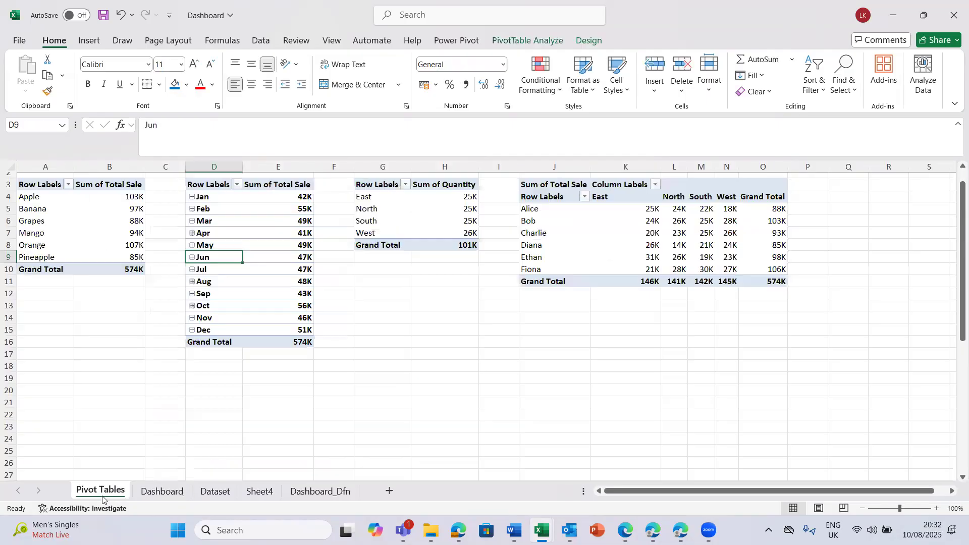
# - Review the last rows of the Dataset sheet and the Dashboard charts, and return to the Pivot Tables sheet
pyautogui.click(216, 492)
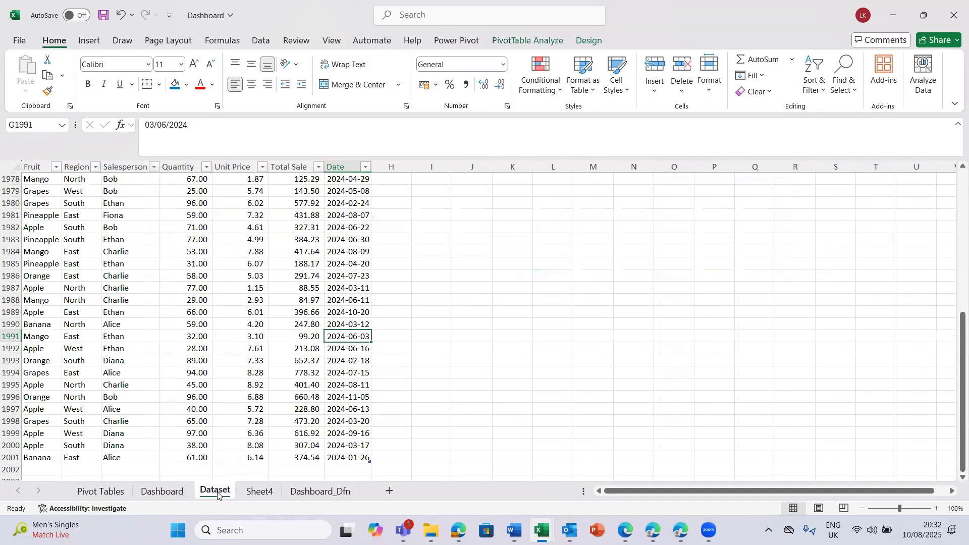
pyautogui.click(322, 404)
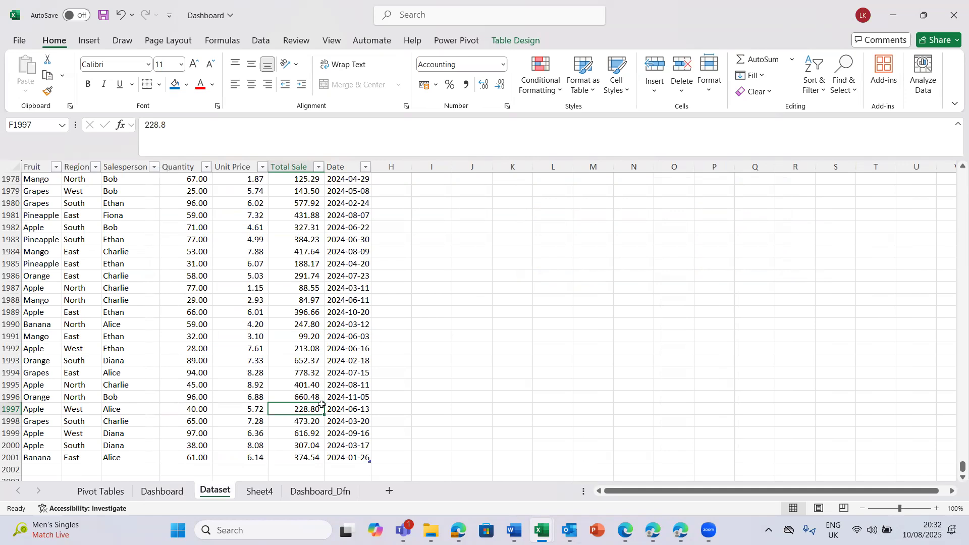
pyautogui.click(162, 492)
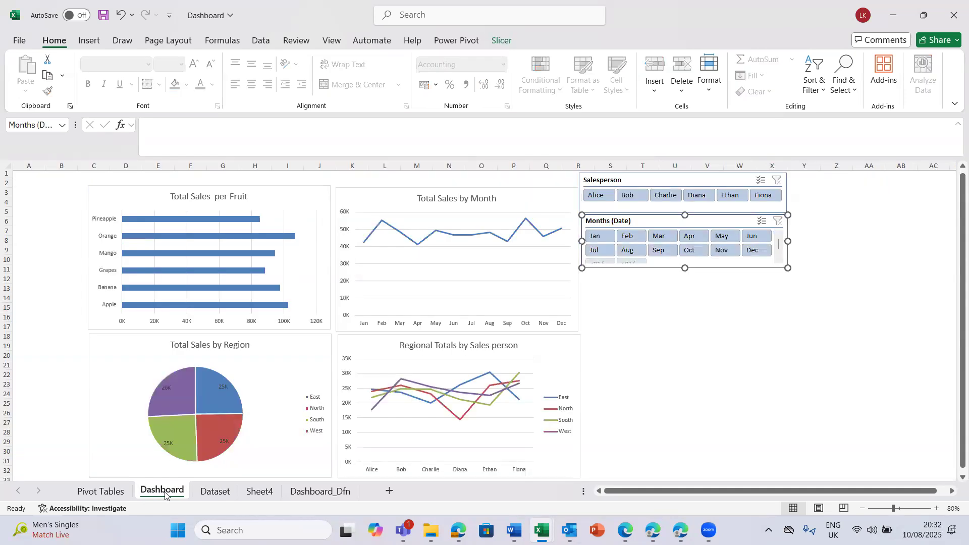
pyautogui.click(255, 423)
pyautogui.click(103, 492)
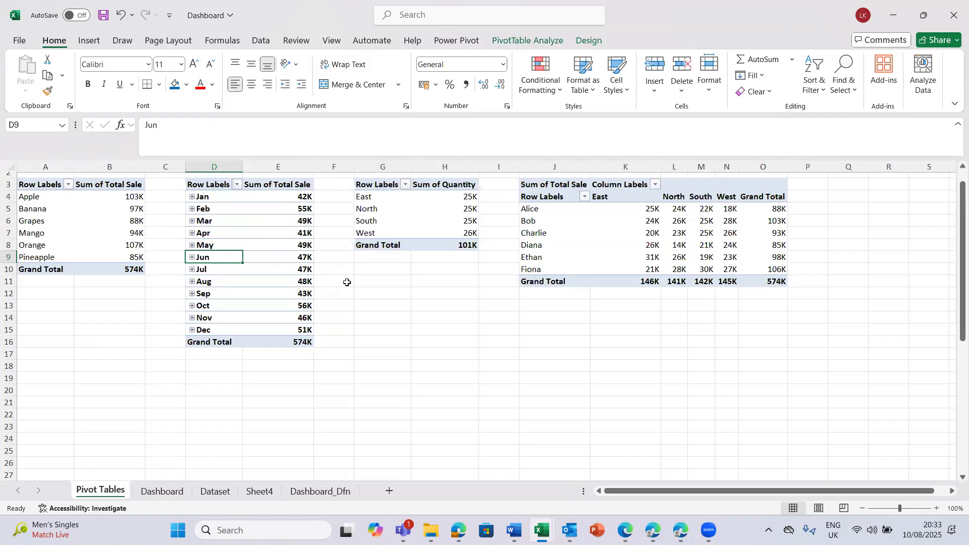
# - Refresh all PivotTables in the workbook, starting from the monthly total sales PivotTable
pyautogui.click(274, 249)
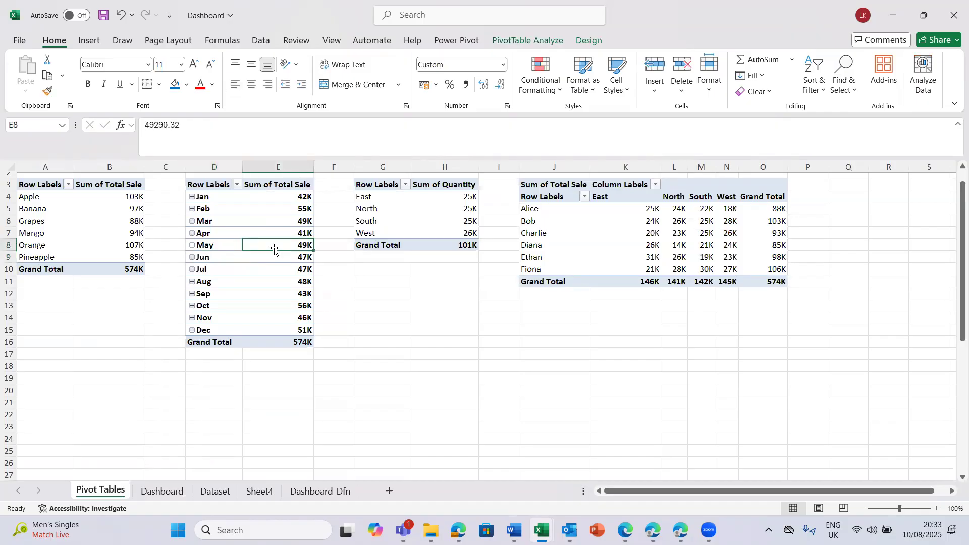
pyautogui.click(546, 44)
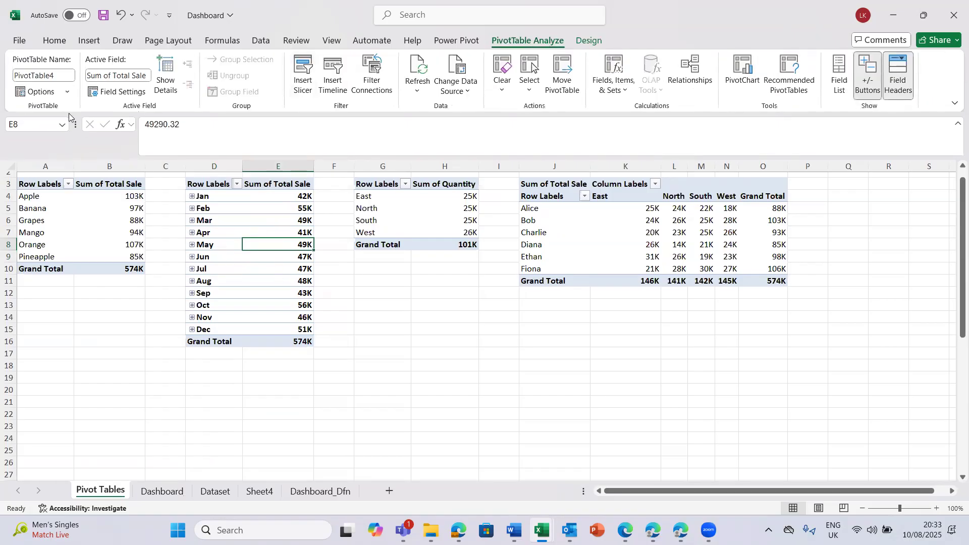
pyautogui.click(69, 97)
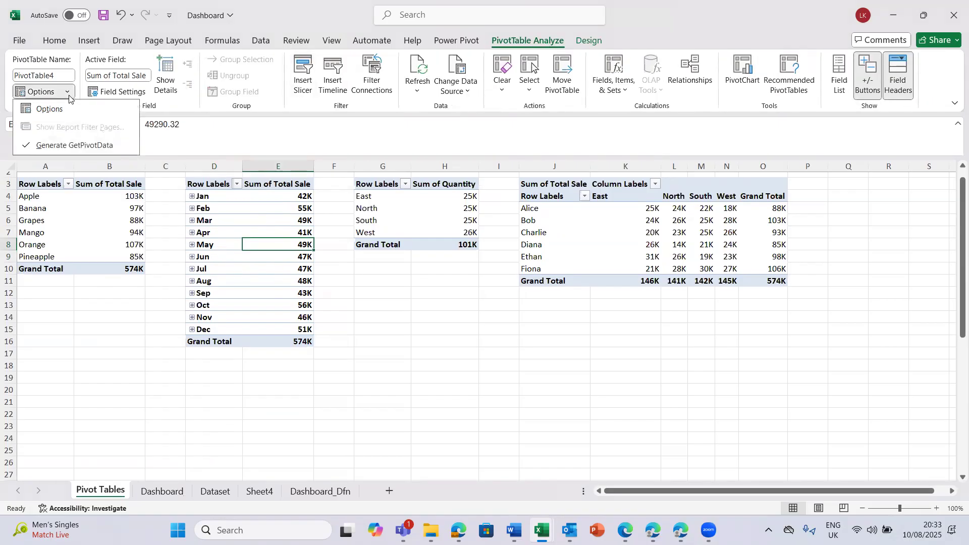
pyautogui.click(313, 316)
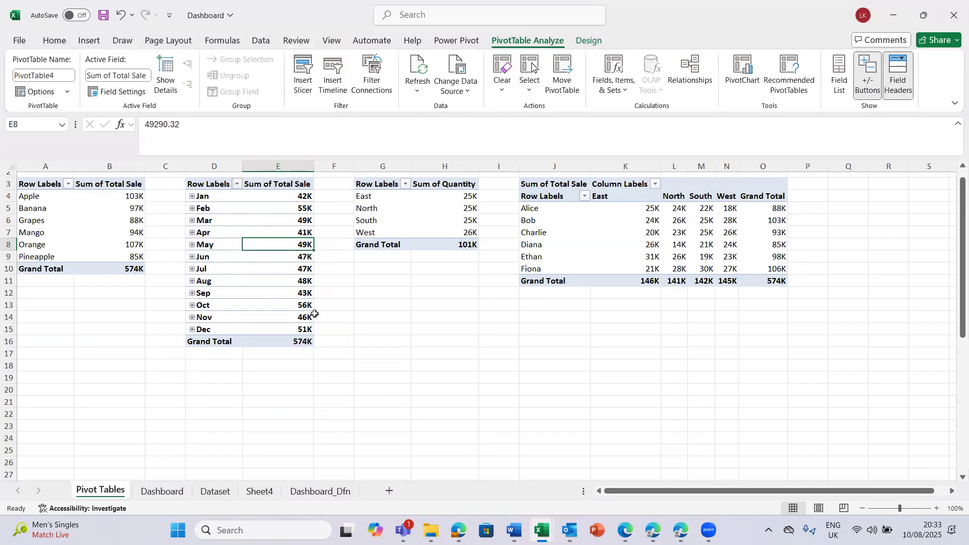
pyautogui.click(277, 286)
pyautogui.moveTo(277, 286); pyautogui.dragTo(278, 292)
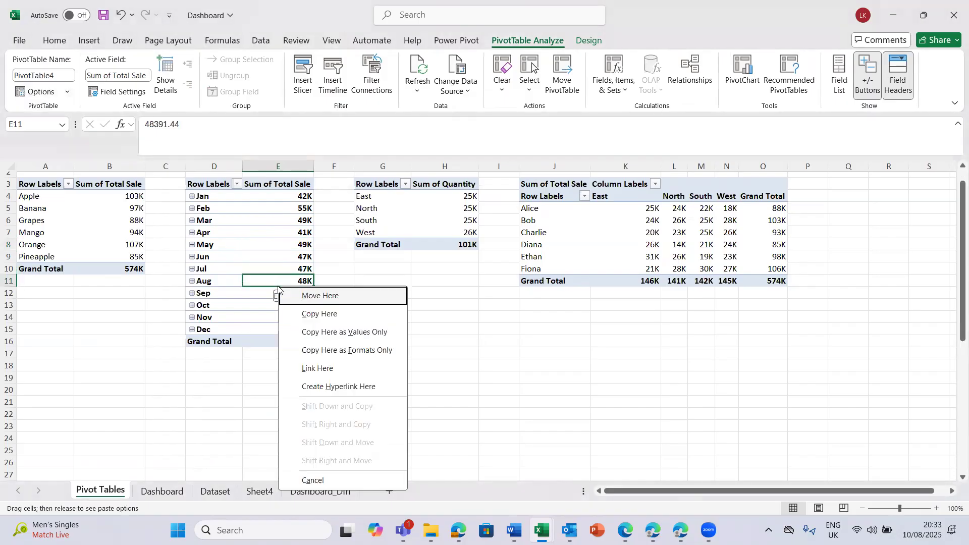
pyautogui.click(253, 261)
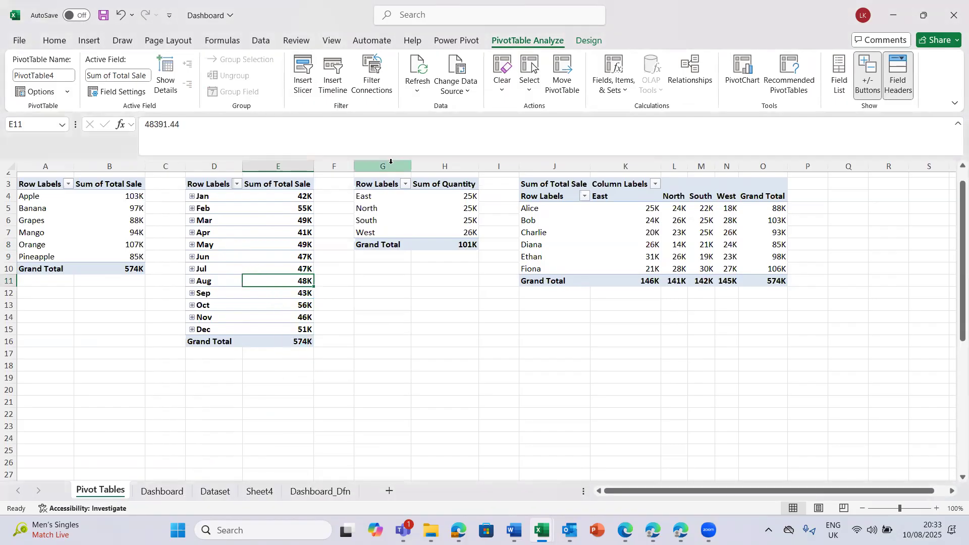
pyautogui.click(417, 92)
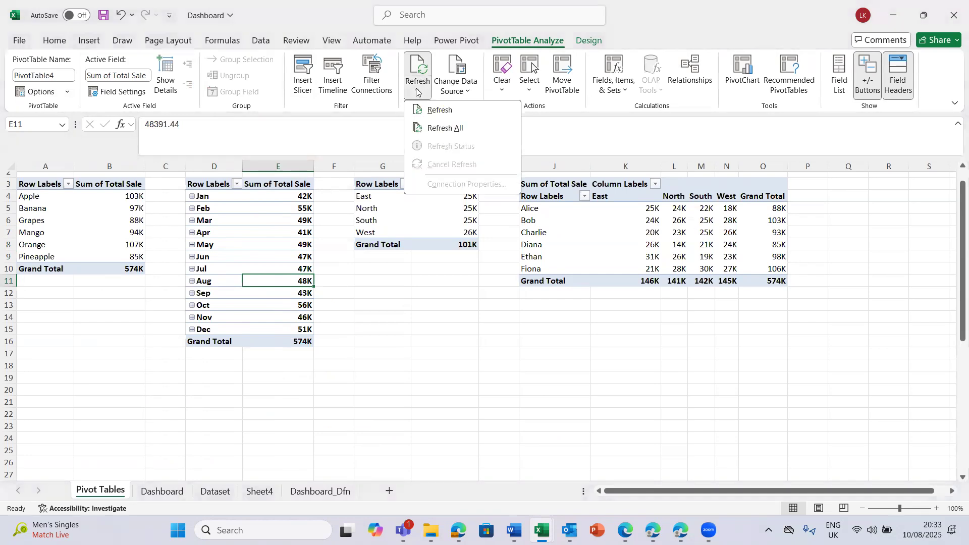
pyautogui.click(442, 131)
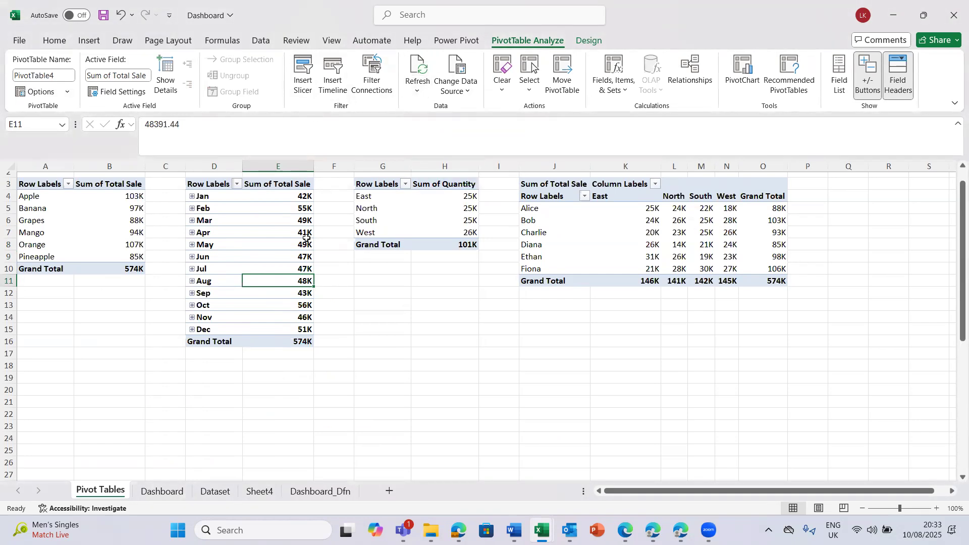
pyautogui.moveTo(307, 237)
pyautogui.click(193, 221)
pyautogui.rightClick(192, 221)
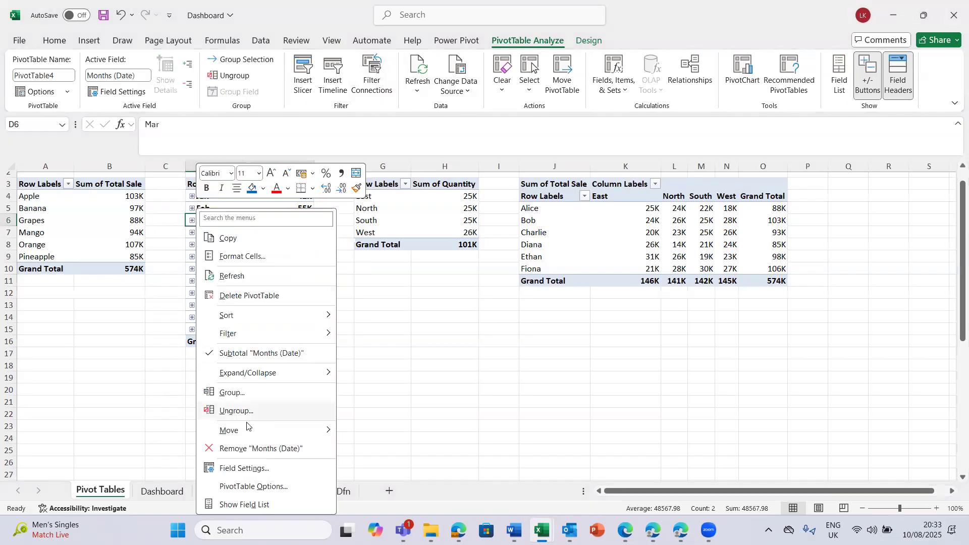
pyautogui.click(399, 225)
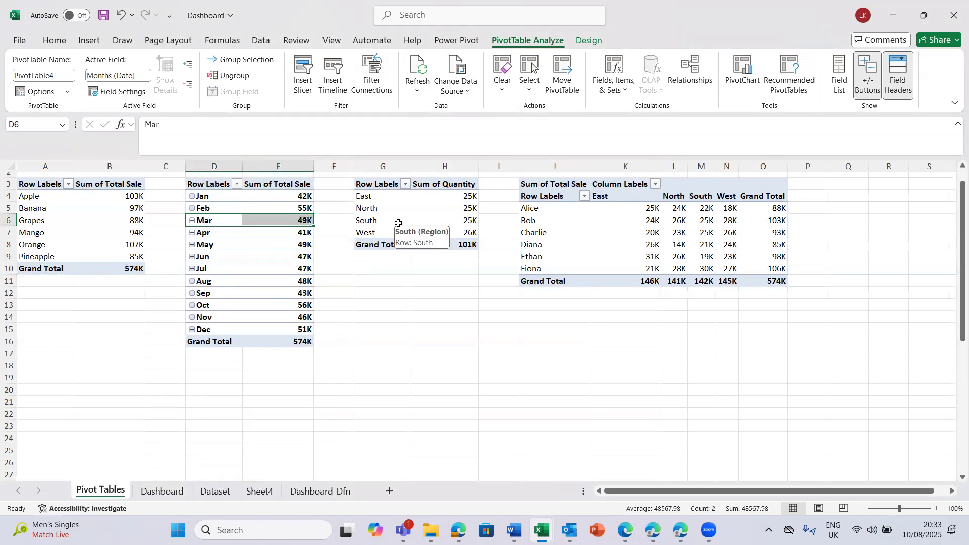
# - Check the last rows of the Dataset sheet and permanently delete the Sheet4 worksheet
pyautogui.click(221, 493)
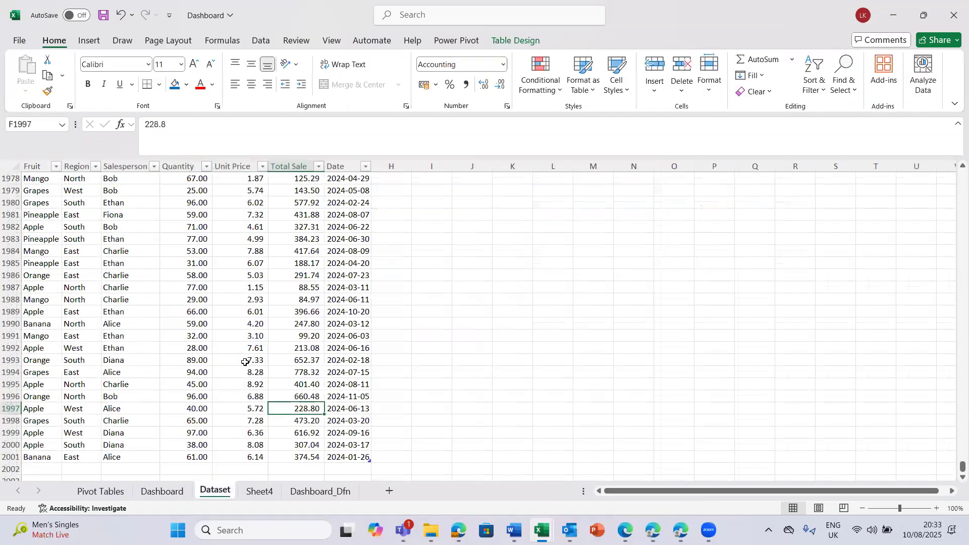
pyautogui.click(332, 382)
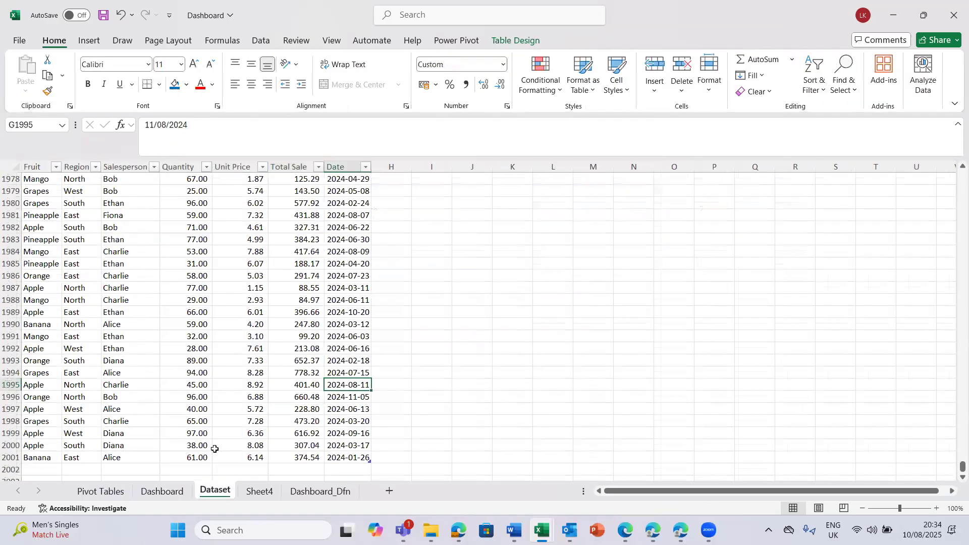
pyautogui.click(268, 496)
pyautogui.rightClick(268, 497)
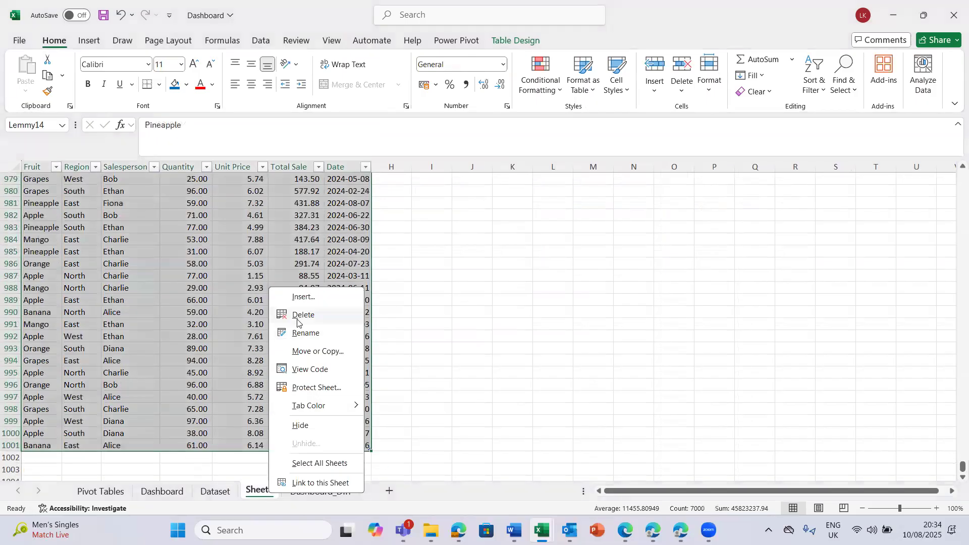
pyautogui.click(300, 315)
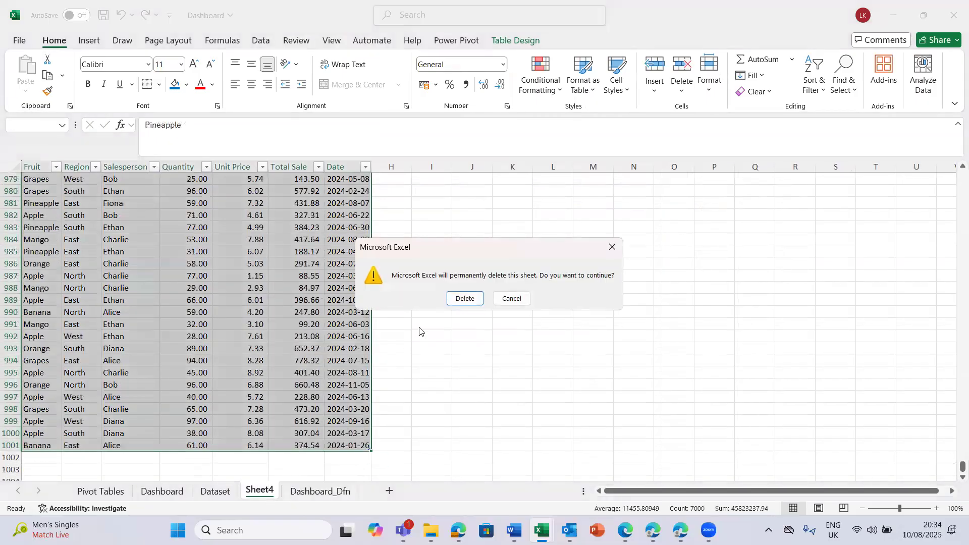
pyautogui.click(464, 298)
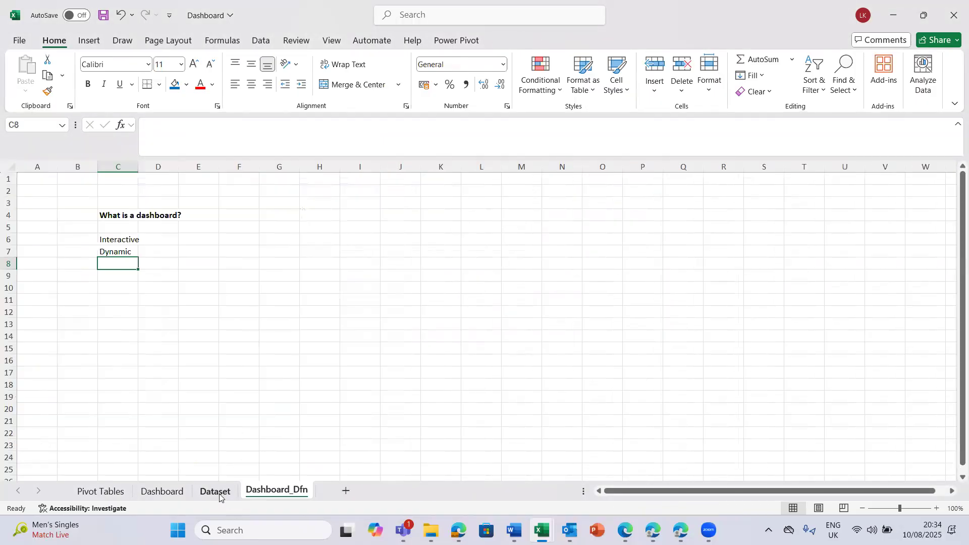
# - Look through the Dataset and Dashboard_Dfn sheets and move the Pivot Tables sheet between Dashboard and Dataset
pyautogui.click(220, 497)
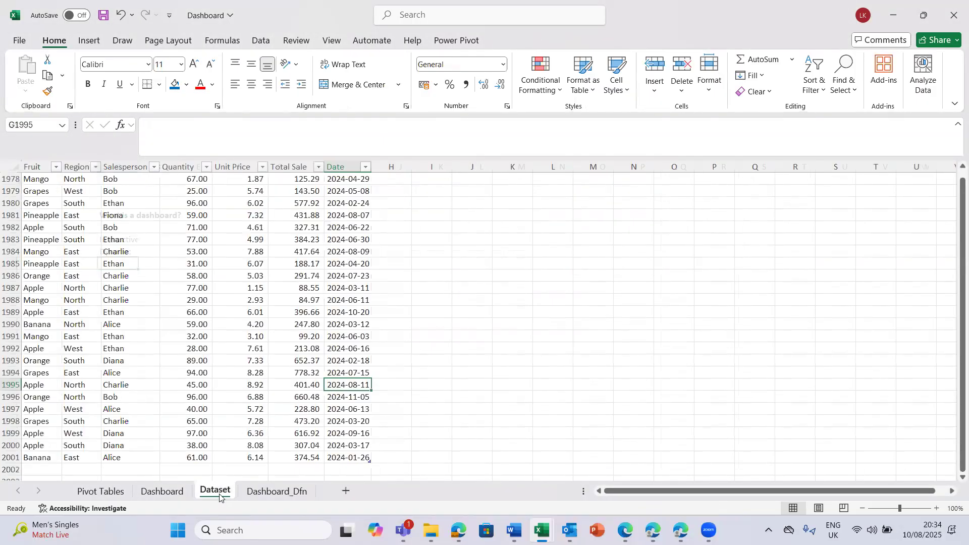
pyautogui.click(272, 493)
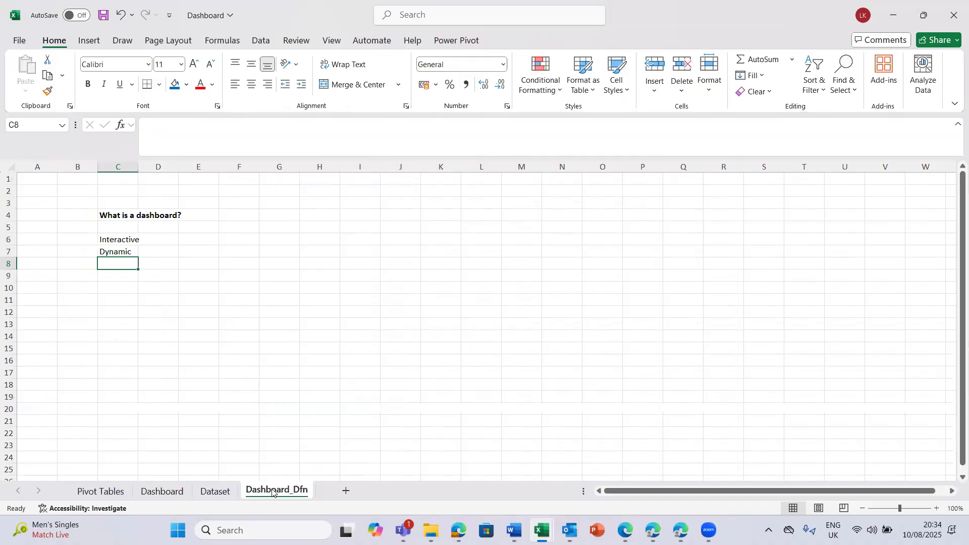
pyautogui.click(216, 492)
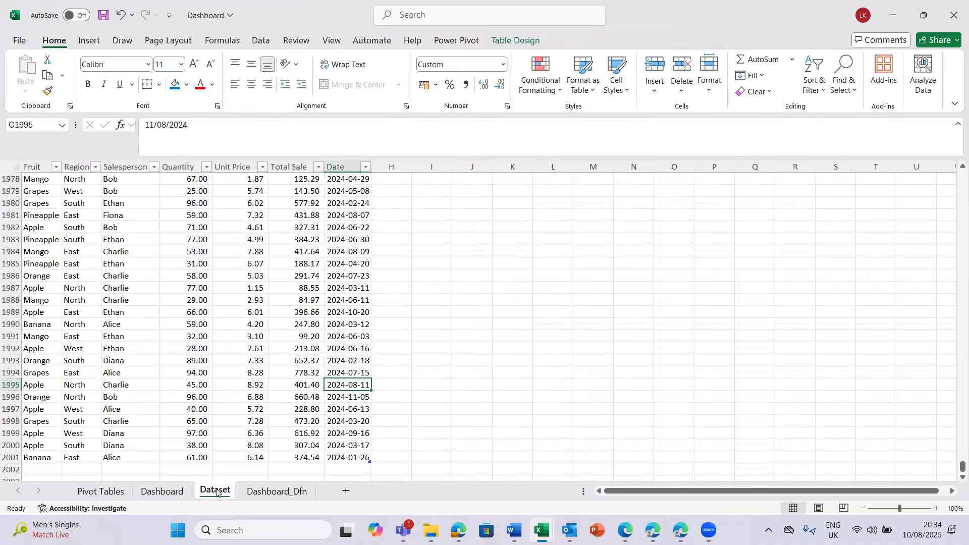
pyautogui.click(99, 492)
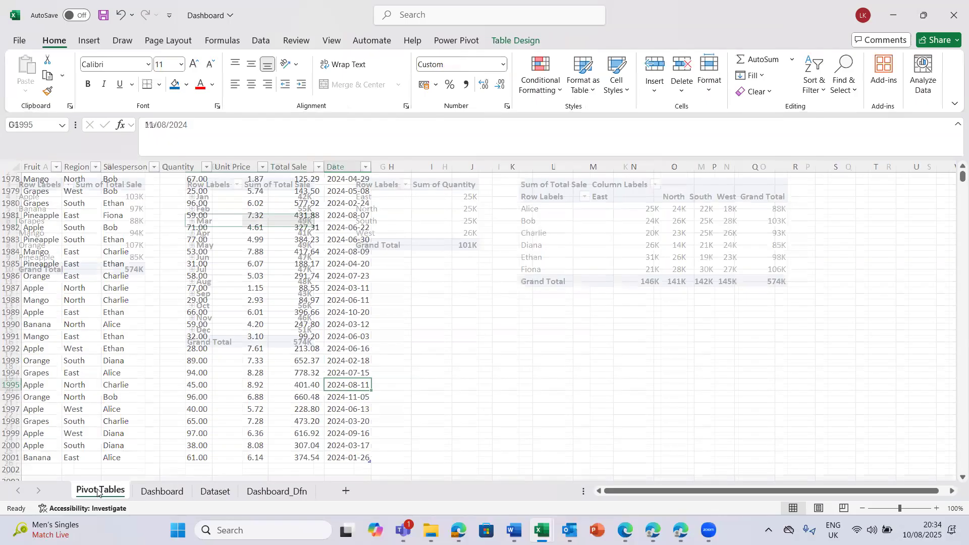
pyautogui.moveTo(99, 492); pyautogui.dragTo(202, 491)
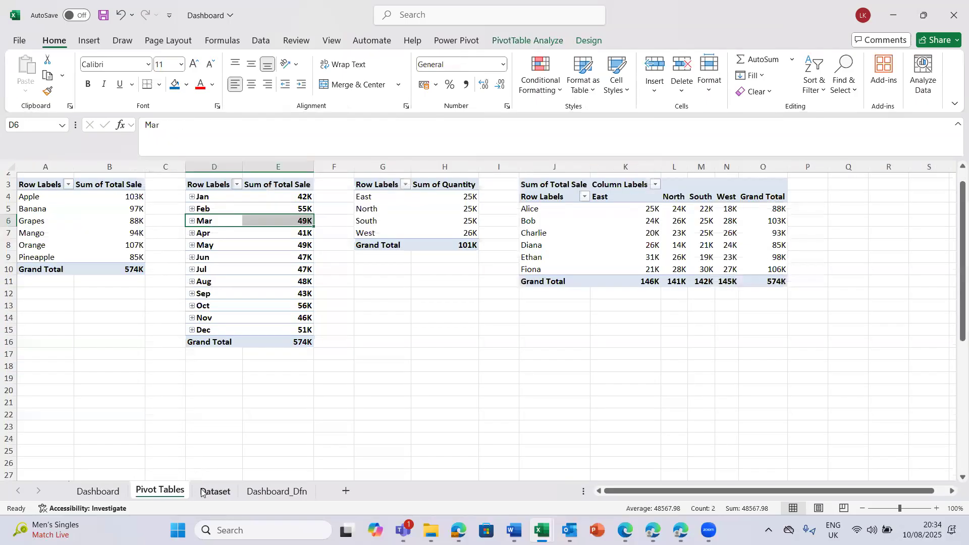
# - Return to the Dashboard sheet, deselect the region pie chart and zoom the sheet out to 70%
pyautogui.click(98, 491)
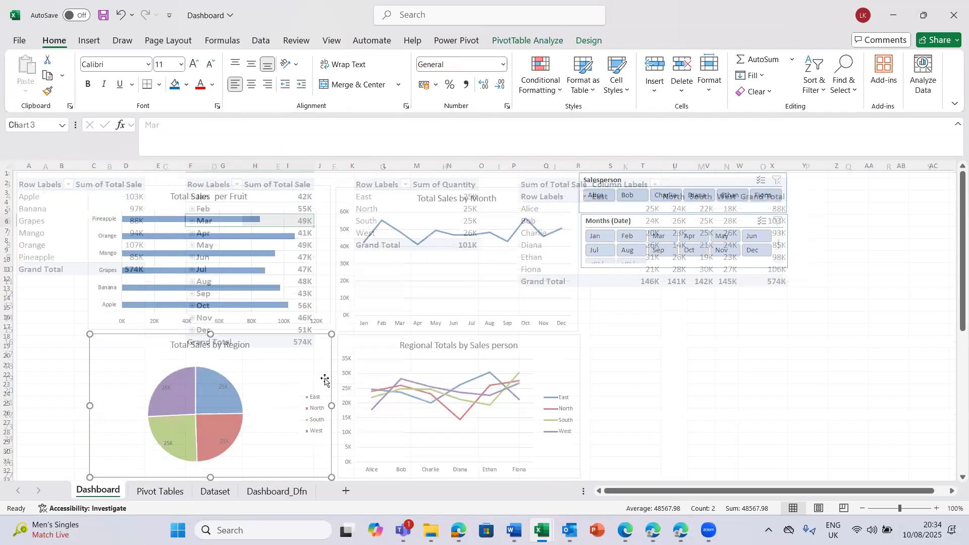
pyautogui.click(652, 361)
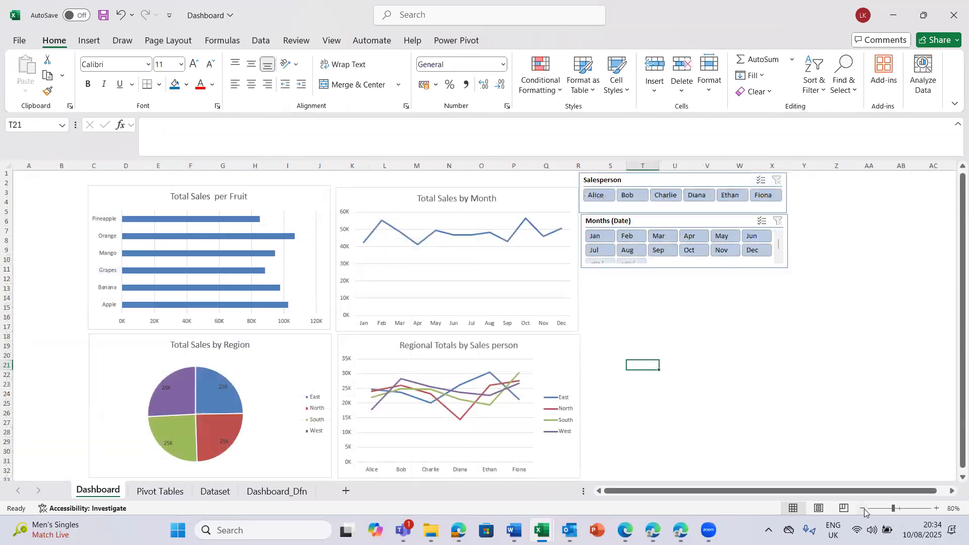
pyautogui.click(862, 509)
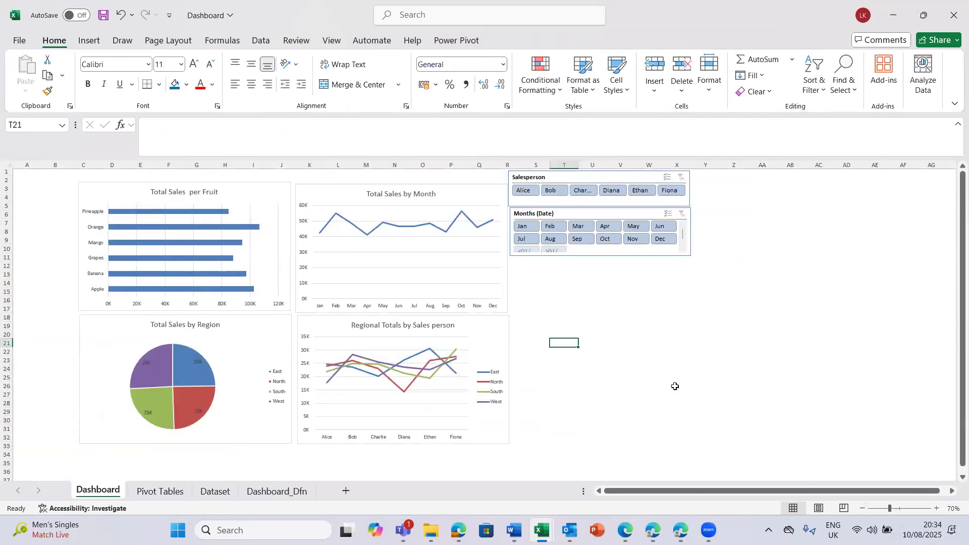